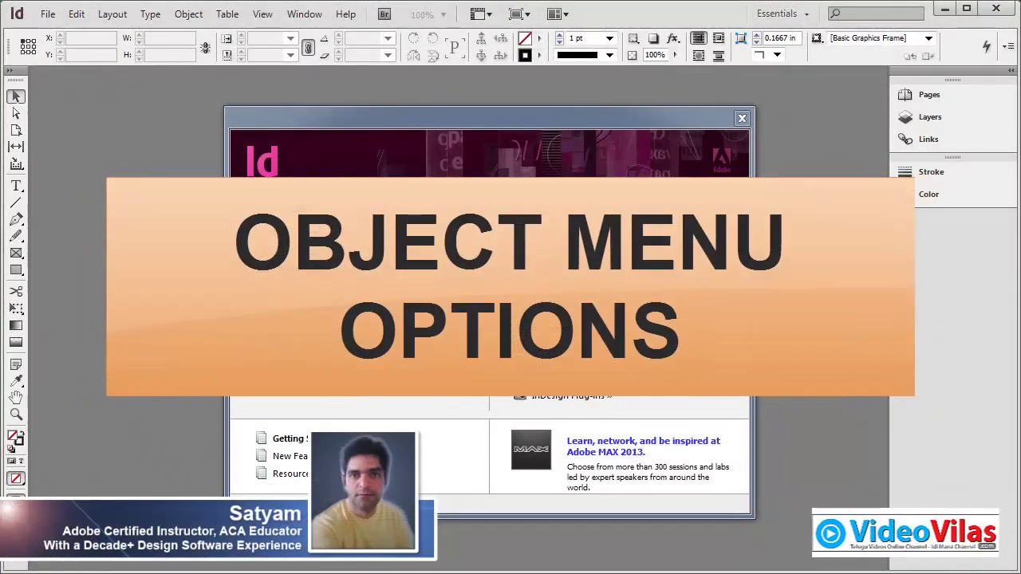
Step: Create a new print document using the [Default] preset
left_click(604, 169)
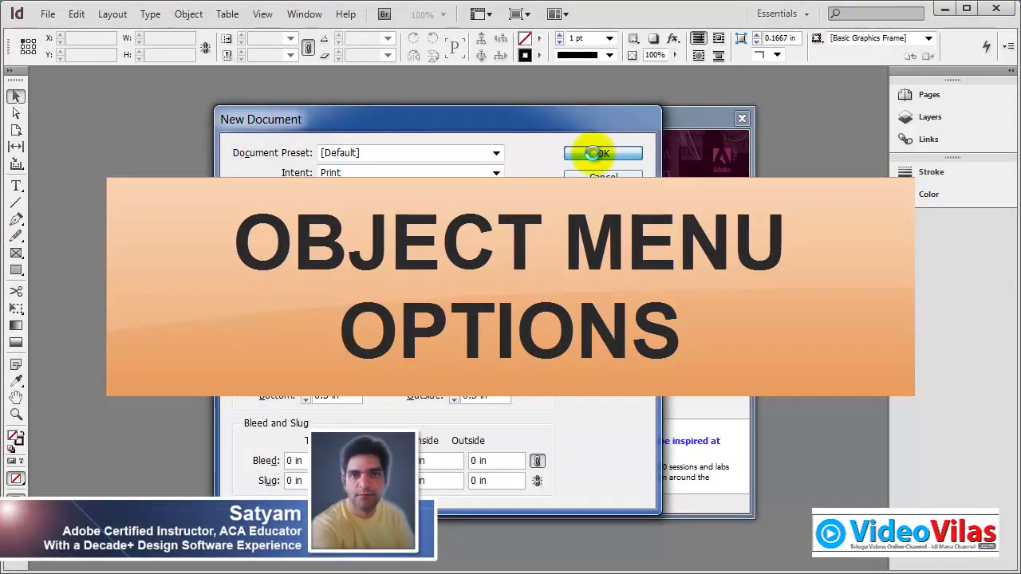
left_click(596, 153)
Step: Examine which commands are offered for objects, layout, type and tables
left_click(189, 16)
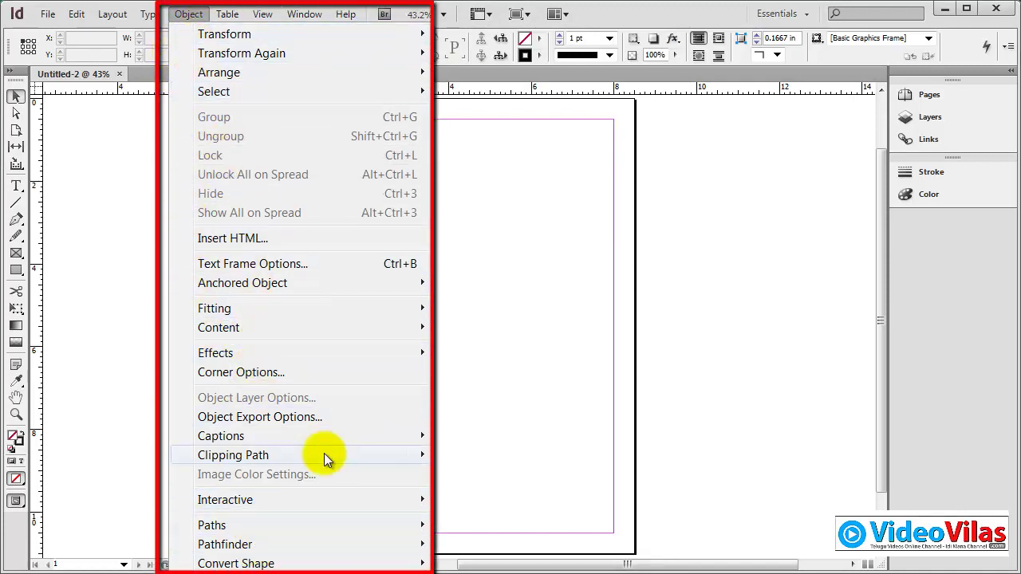
mouse_move(229, 283)
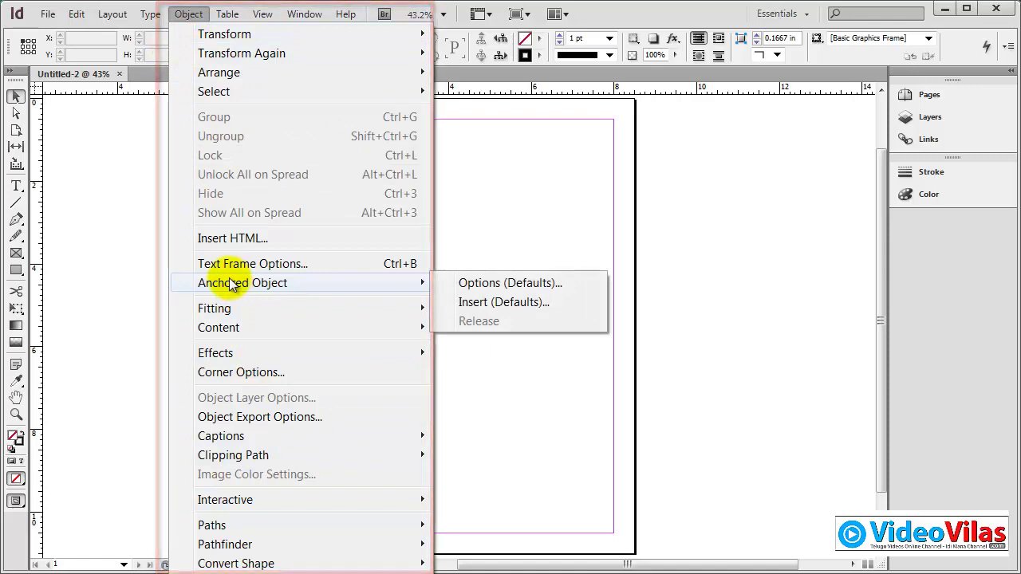
key("Escape")
left_click(111, 15)
key("Right")
key("Right")
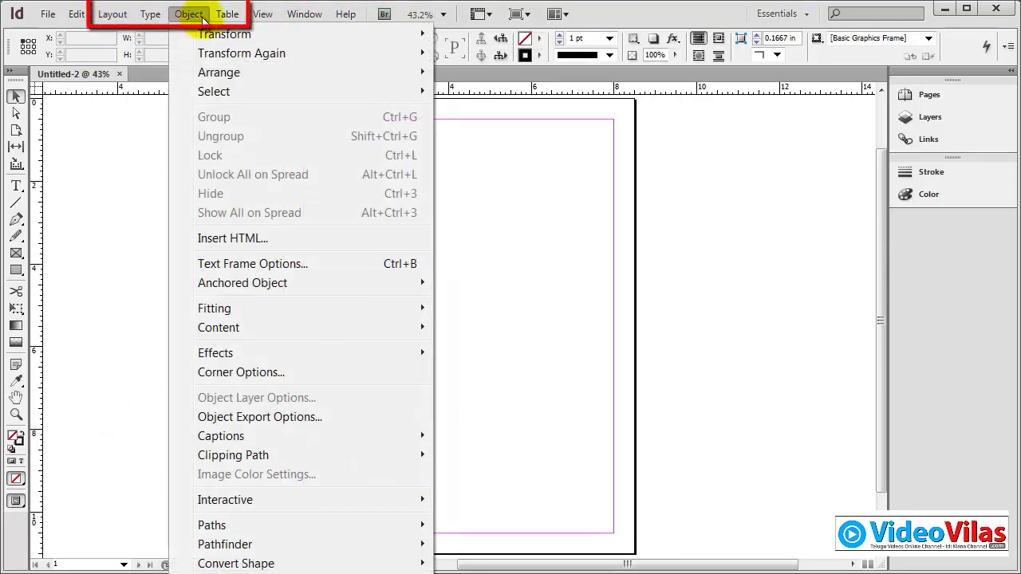
key("Right")
key("Left")
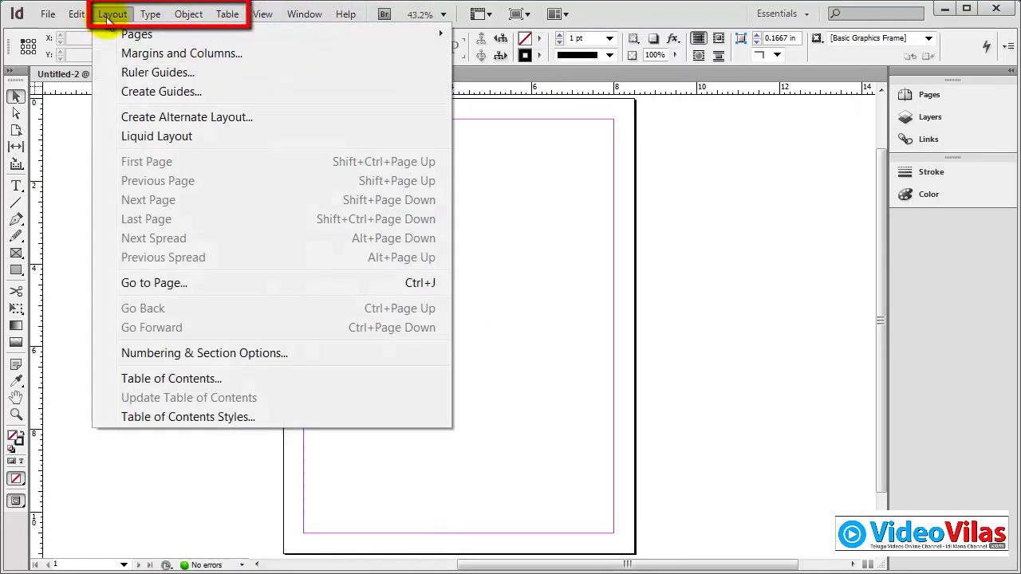
mouse_move(149, 23)
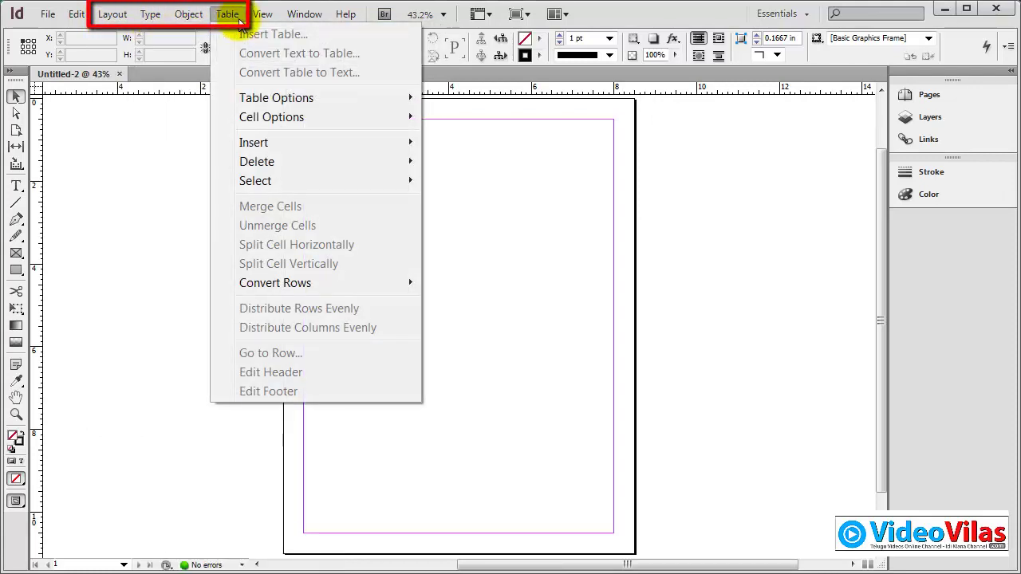
left_click(294, 16)
left_click(266, 16)
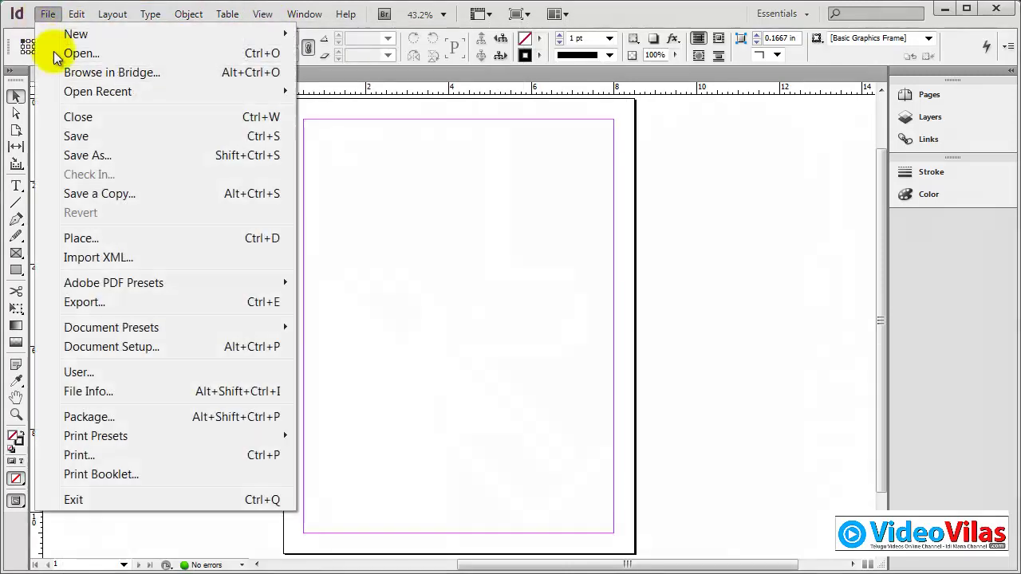
mouse_move(115, 22)
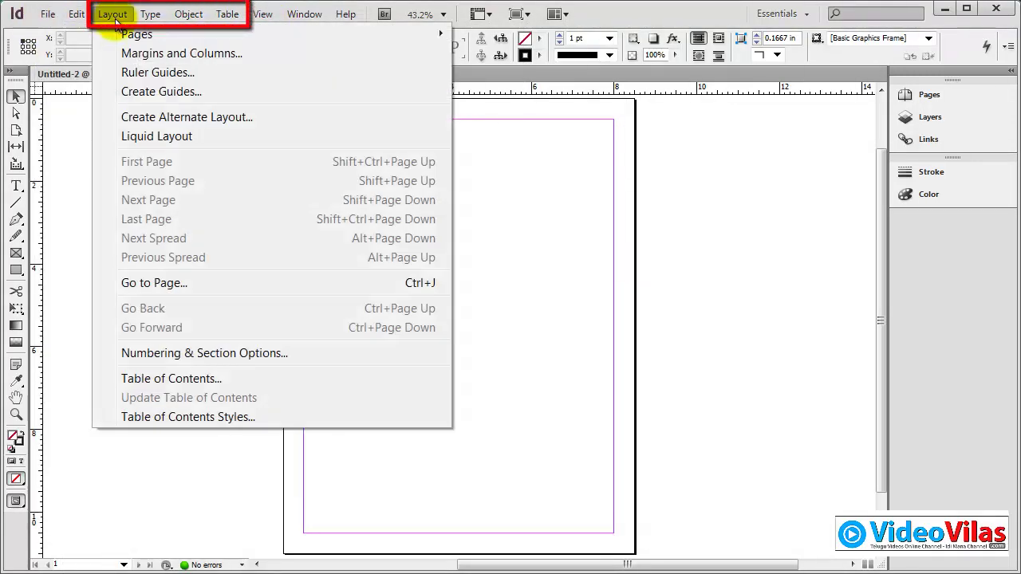
left_click(116, 19)
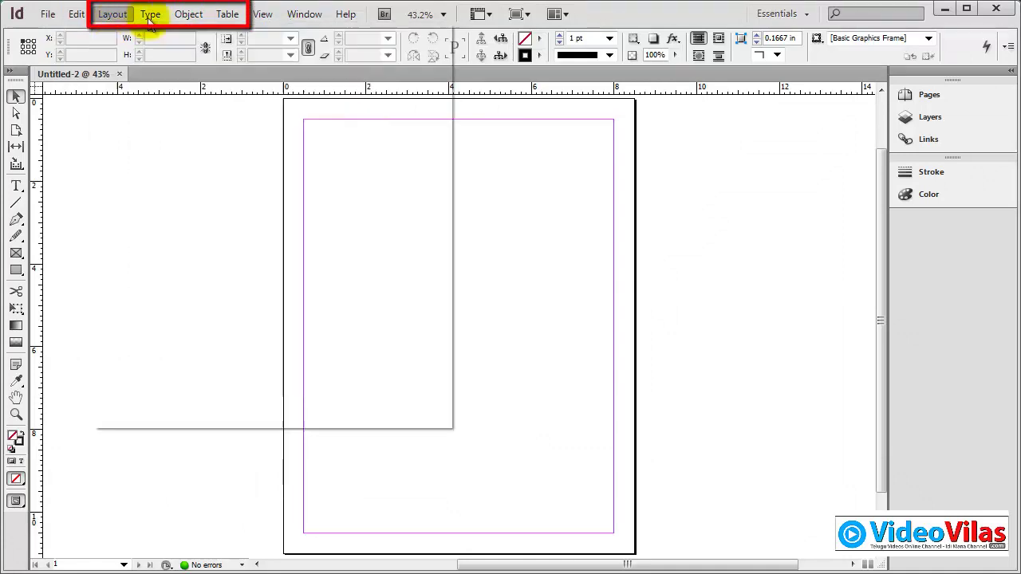
left_click(151, 16)
mouse_move(232, 16)
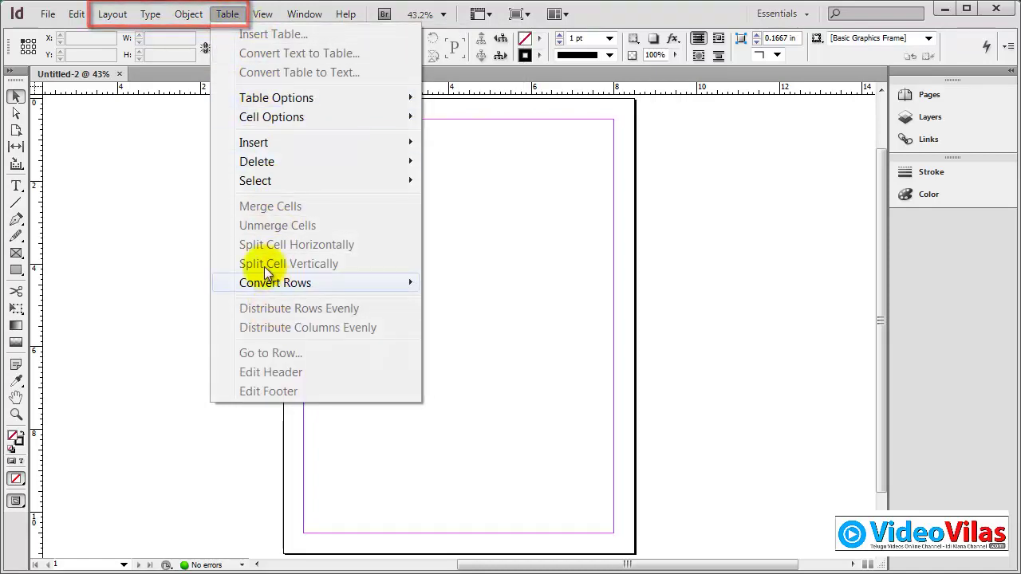
Step: Look through the full list of object commands, from Transform down to Convert Shape
mouse_move(180, 20)
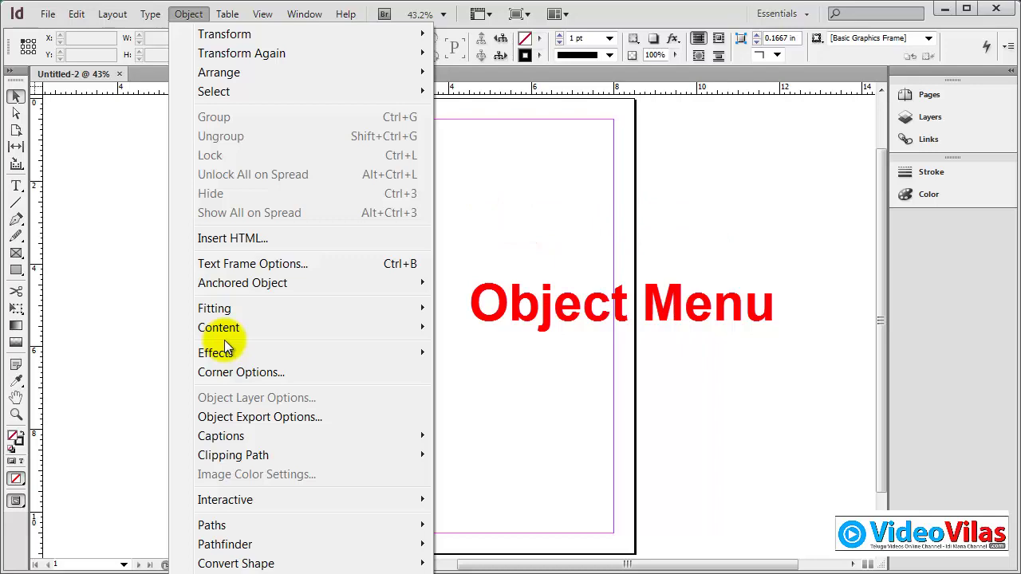
left_click(126, 232)
left_click(189, 15)
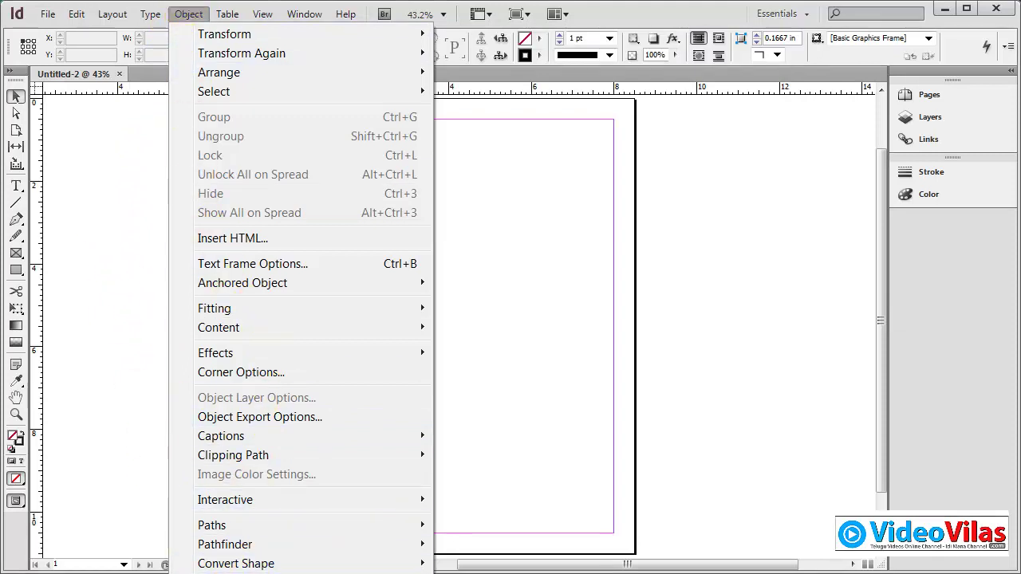
left_click(127, 144)
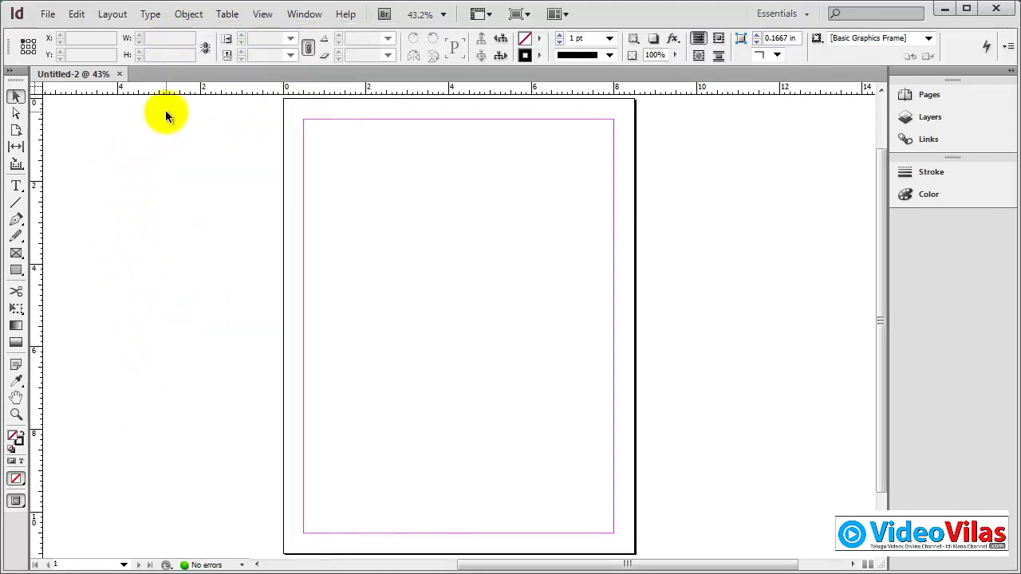
left_click(195, 15)
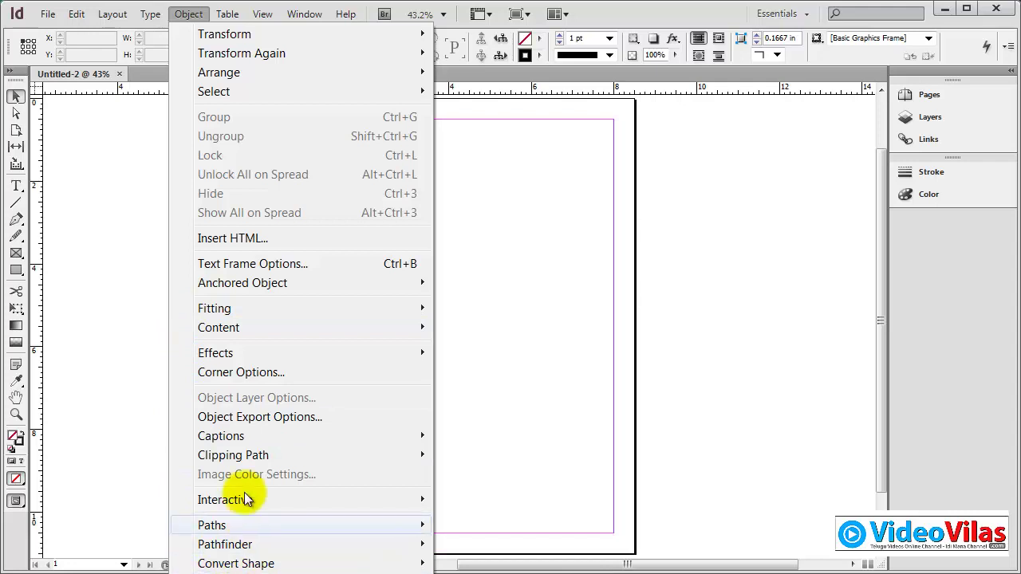
left_click(107, 198)
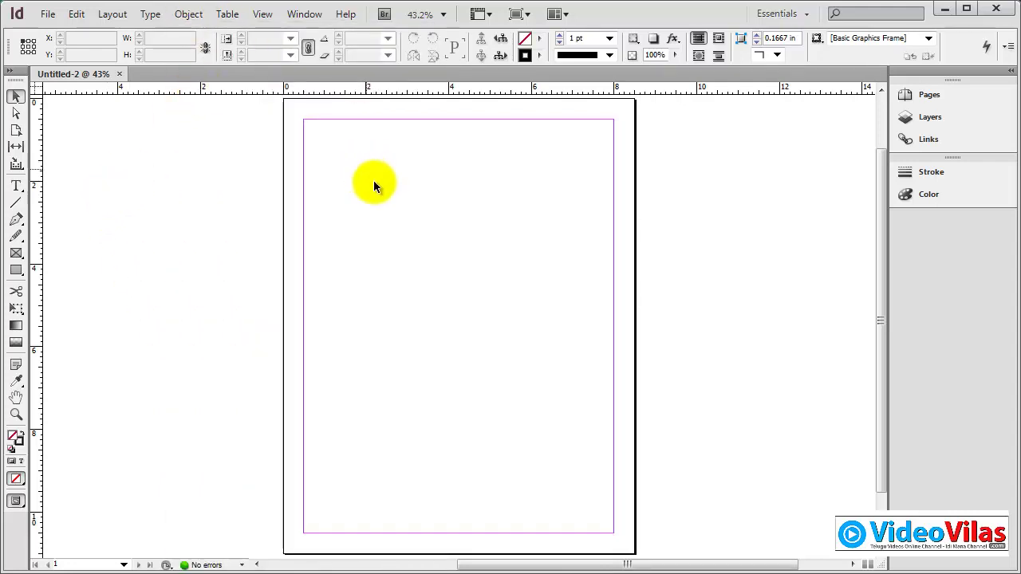
left_click(190, 14)
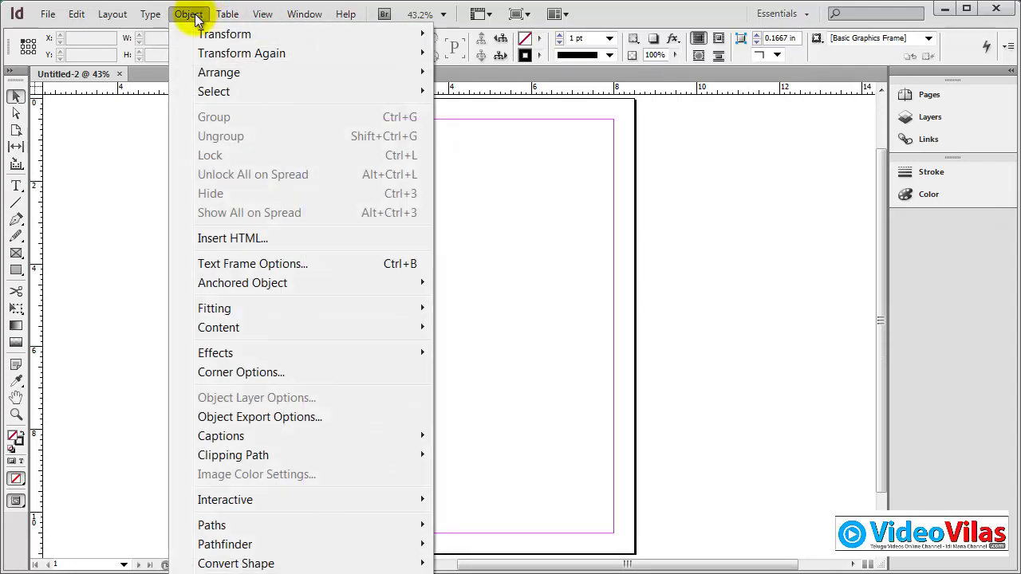
Step: Examine the display performance choices: Fast, Typical and High Quality Display
mouse_move(300, 22)
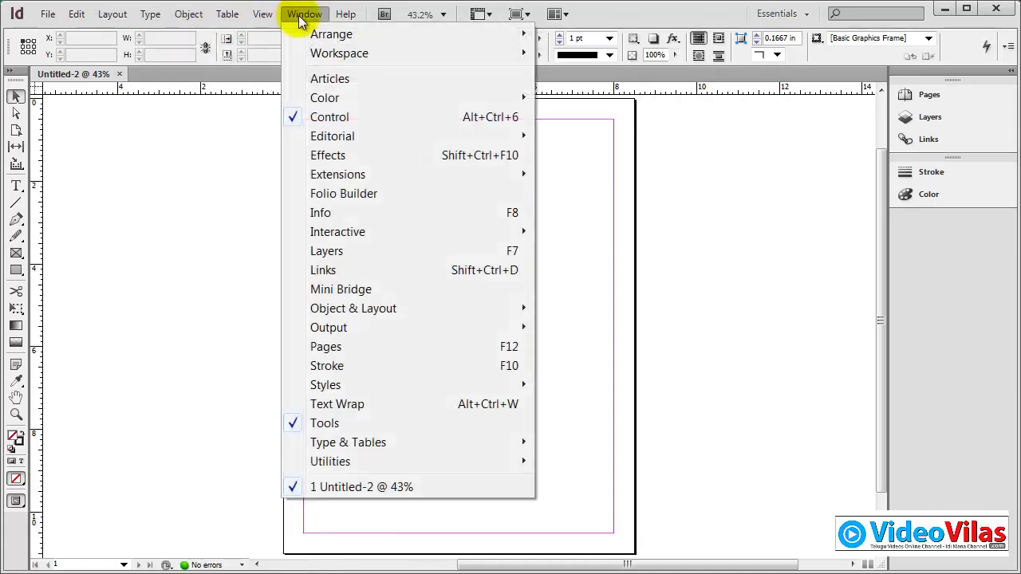
mouse_move(253, 16)
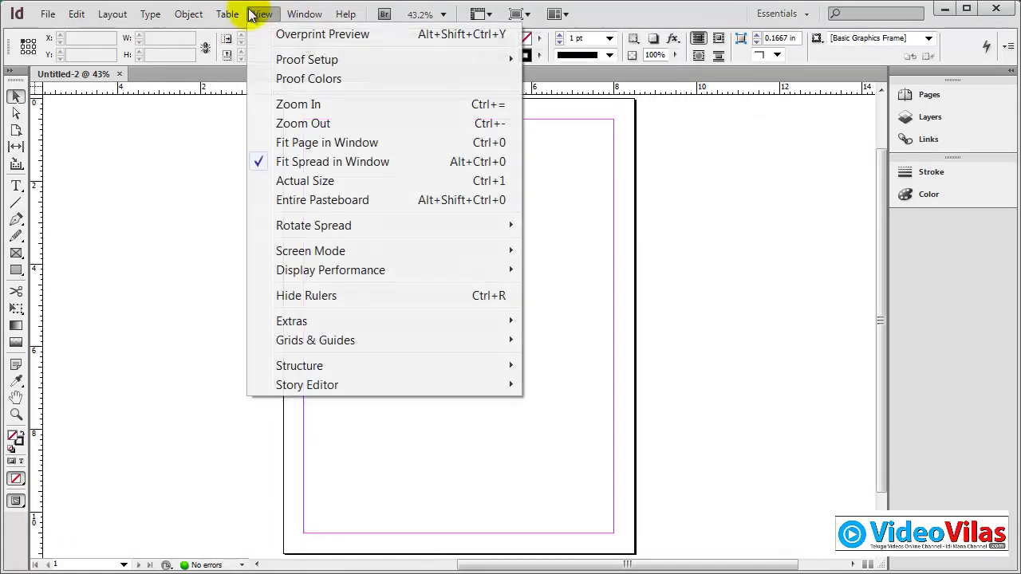
mouse_move(311, 267)
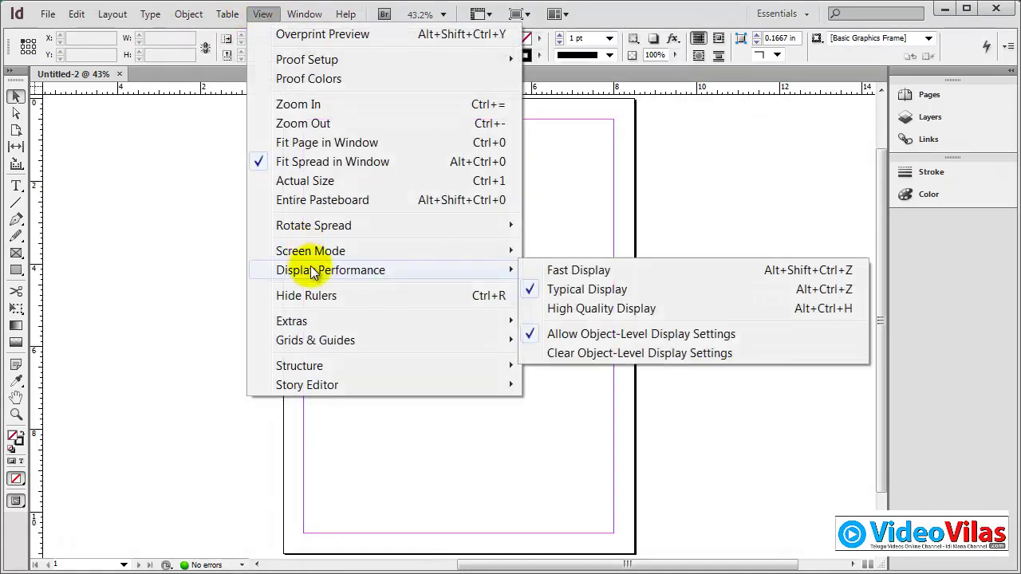
mouse_move(188, 14)
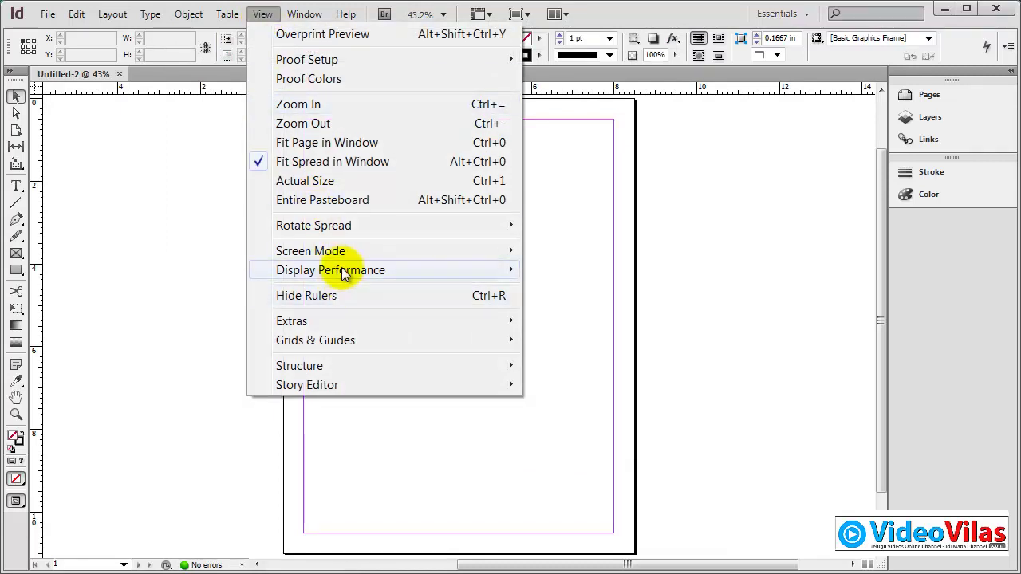
mouse_move(343, 271)
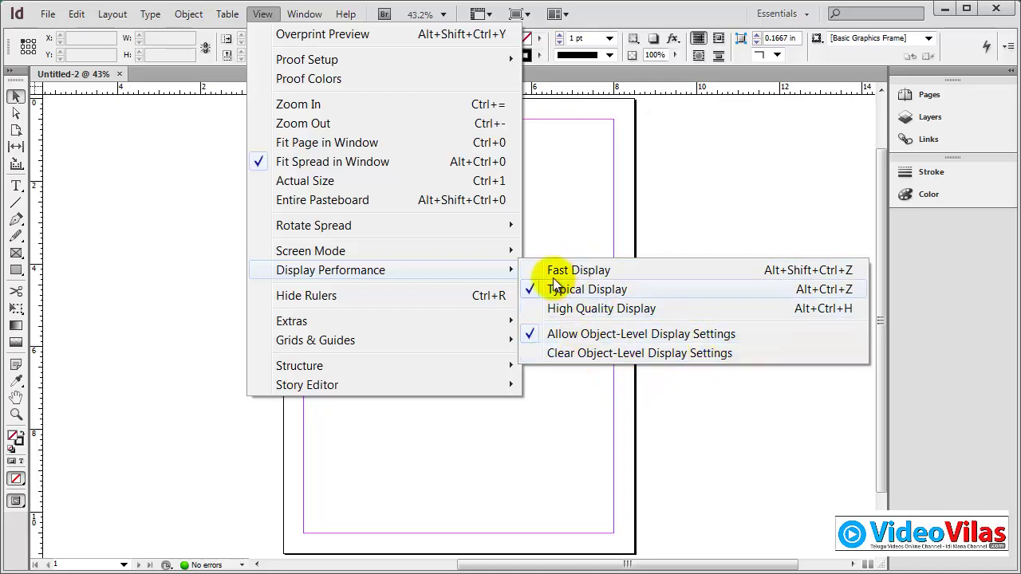
left_click(616, 195)
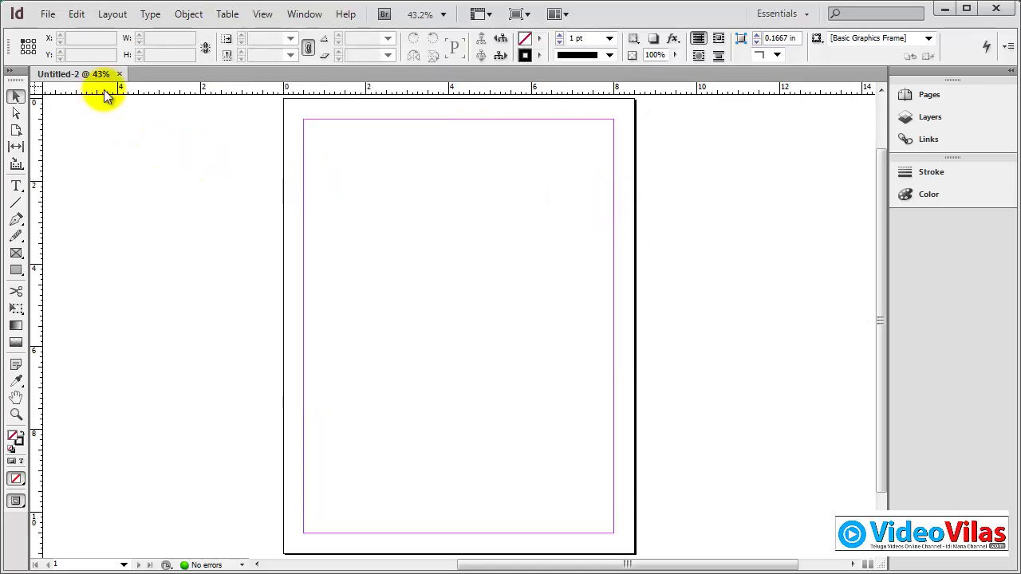
Step: Place the Untitled-1 Photoshop image from the Desktop near the page's upper-left corner, at about X 0.84 in, Y 1.25 in
left_click(48, 13)
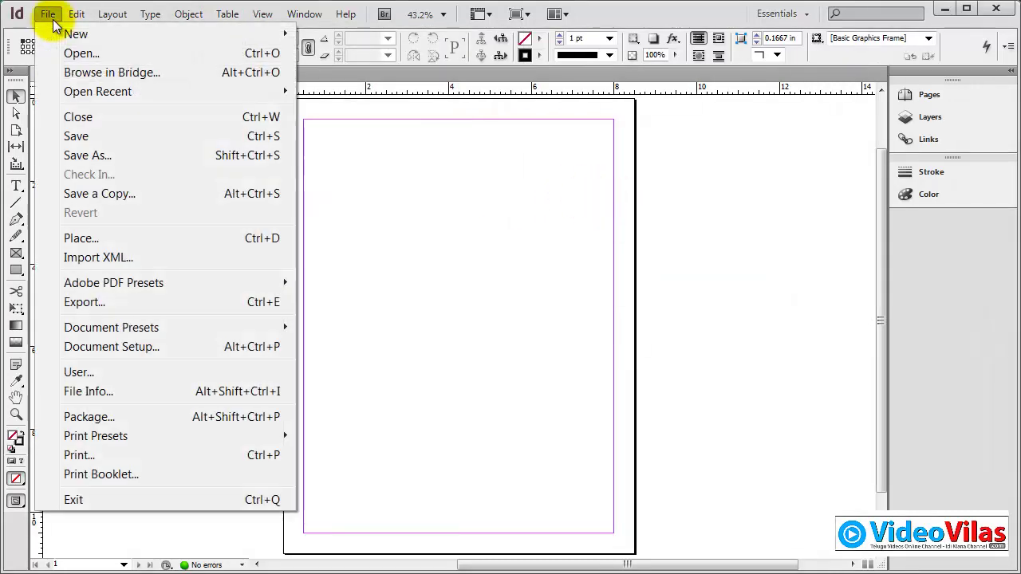
left_click(80, 237)
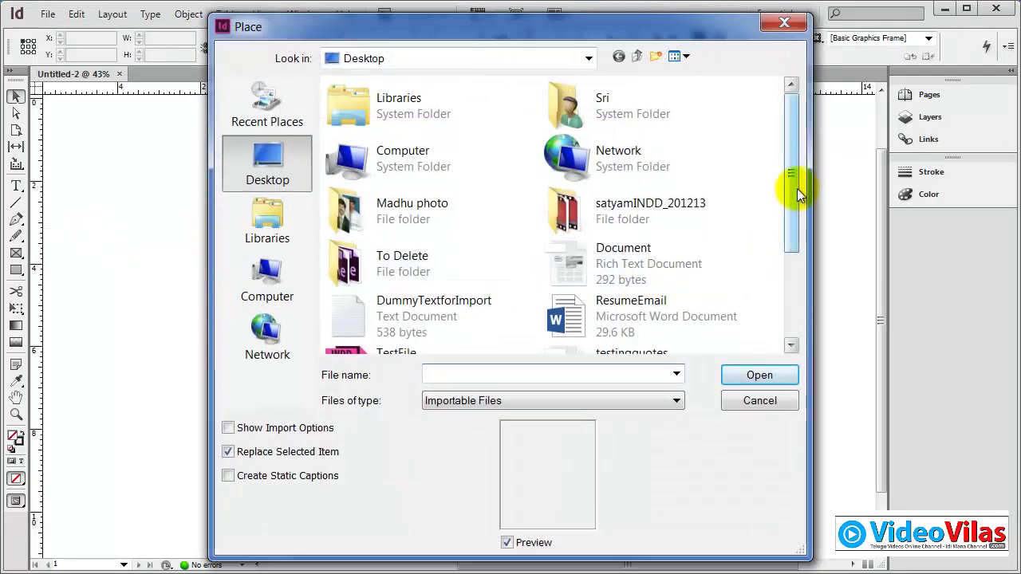
left_click_drag(797, 188, 782, 296)
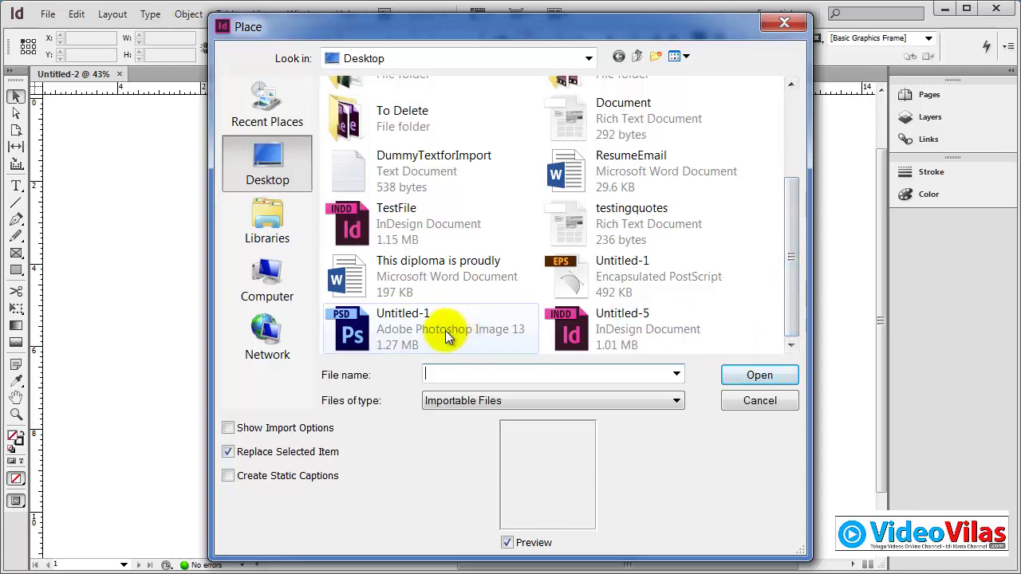
left_click(561, 266)
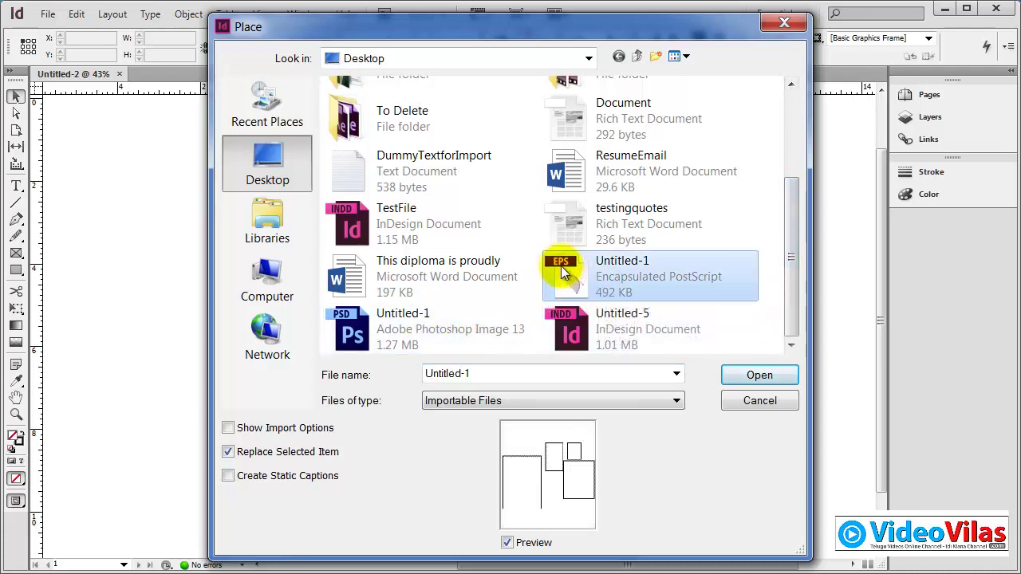
left_click(341, 315)
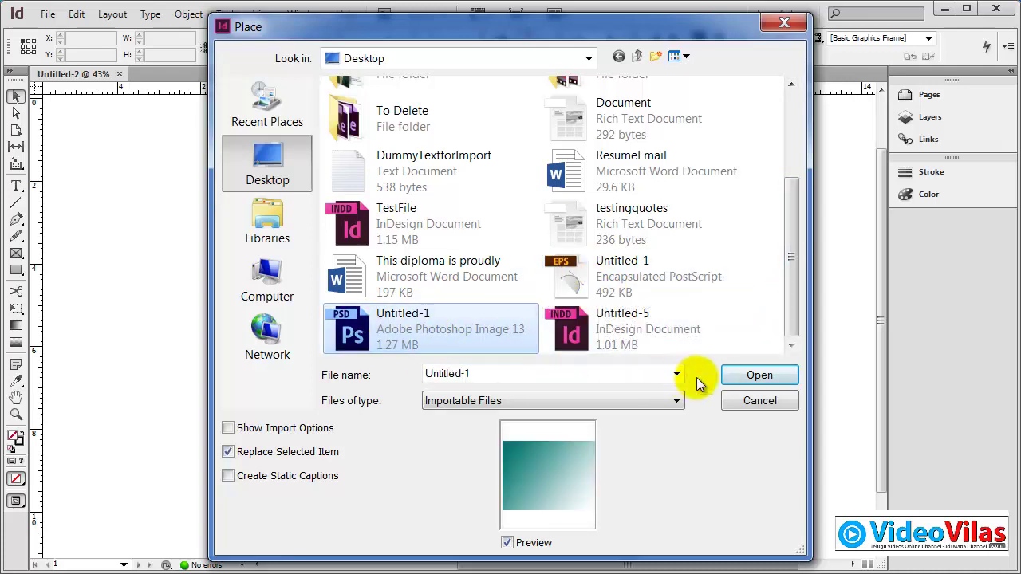
left_click(750, 376)
left_click(319, 151)
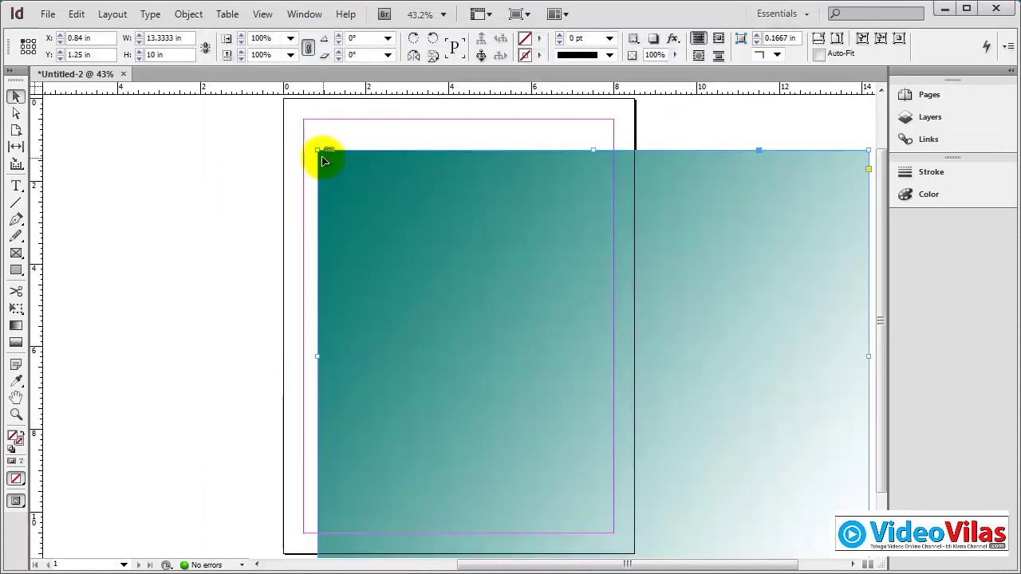
left_click_drag(320, 154, 586, 446)
left_click_drag(721, 431, 468, 269)
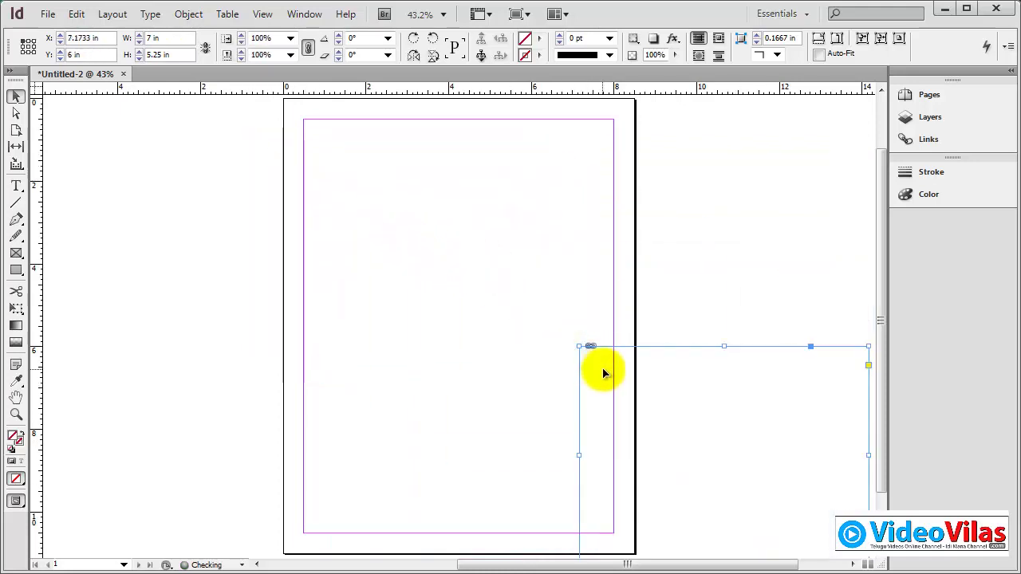
key("ctrl+z")
Step: Scale the placed gradient image proportionally to about 3.99 by 2.99 in and move it near the page's upper-left corner
left_click_drag(732, 407, 411, 186)
left_click_drag(546, 341, 434, 248)
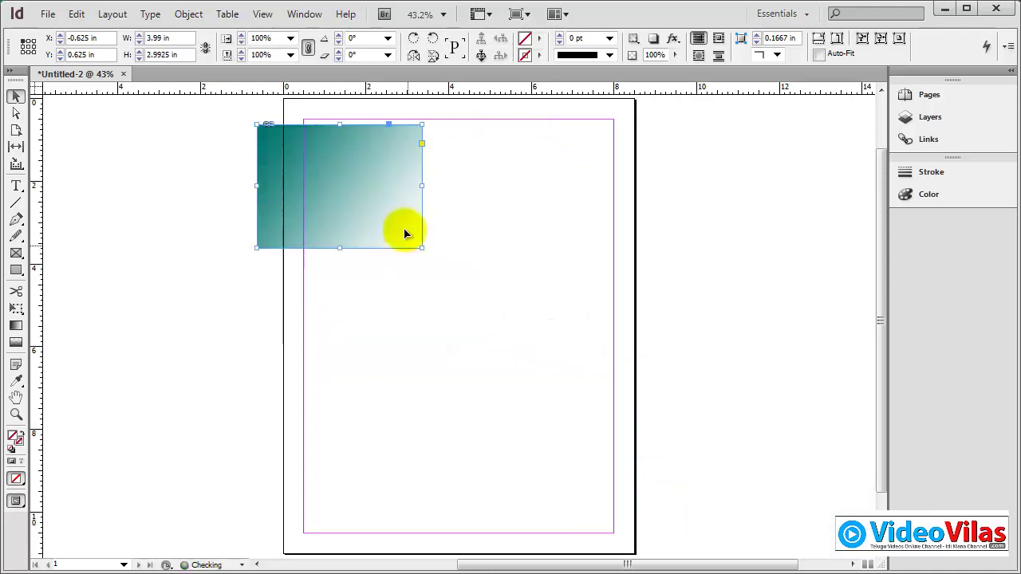
Step: Arrange three copies of the image at the page's upper left, middle right and lower left, with the middle one at Y 4.16 in
left_click_drag(425, 168, 438, 453)
left_click(615, 200)
left_click(702, 340)
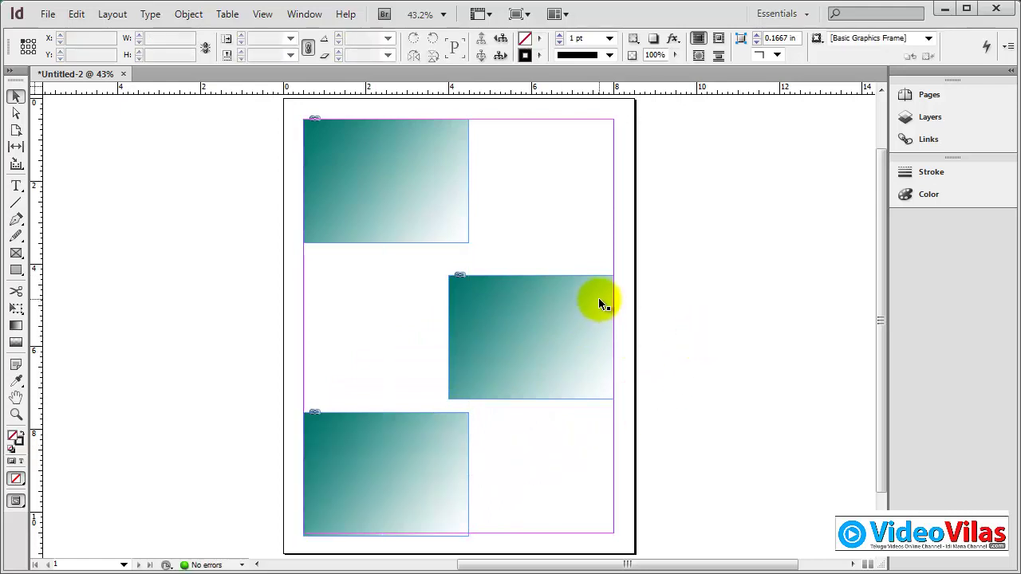
left_click_drag(599, 300, 601, 295)
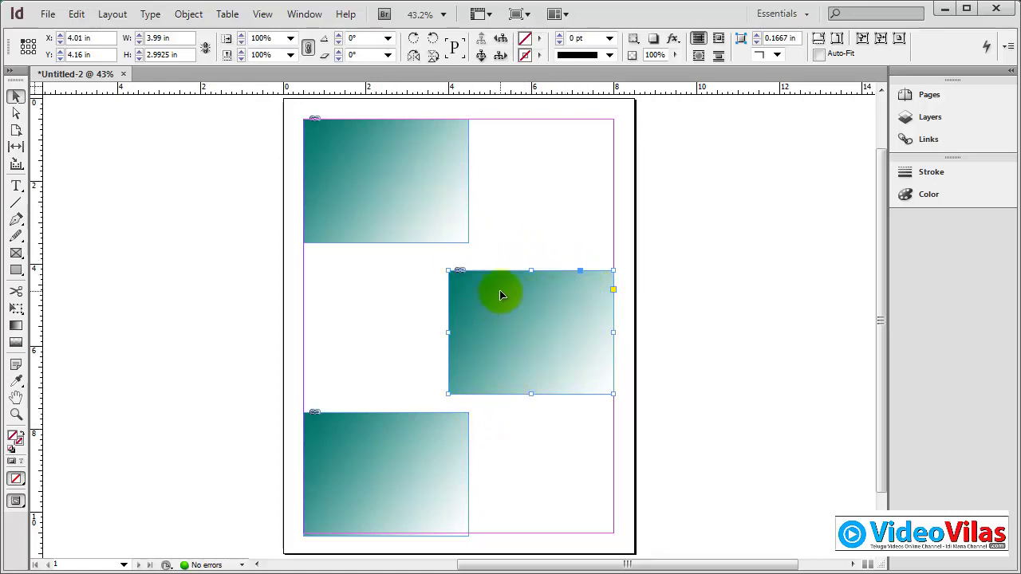
Step: Create a text frame to the right of the upper-left image and fill it with placeholder text
left_click(16, 186)
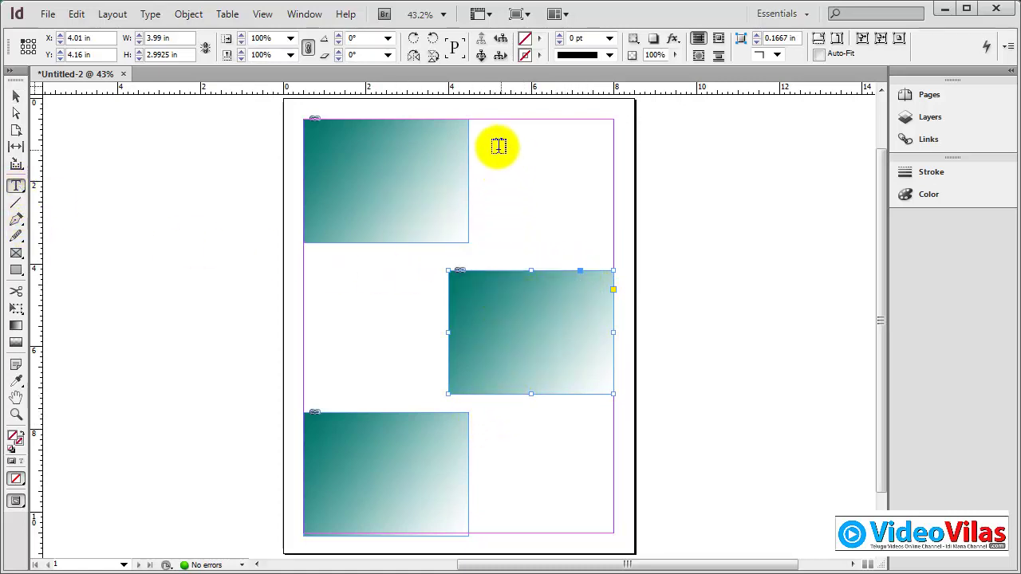
left_click_drag(479, 134, 603, 251)
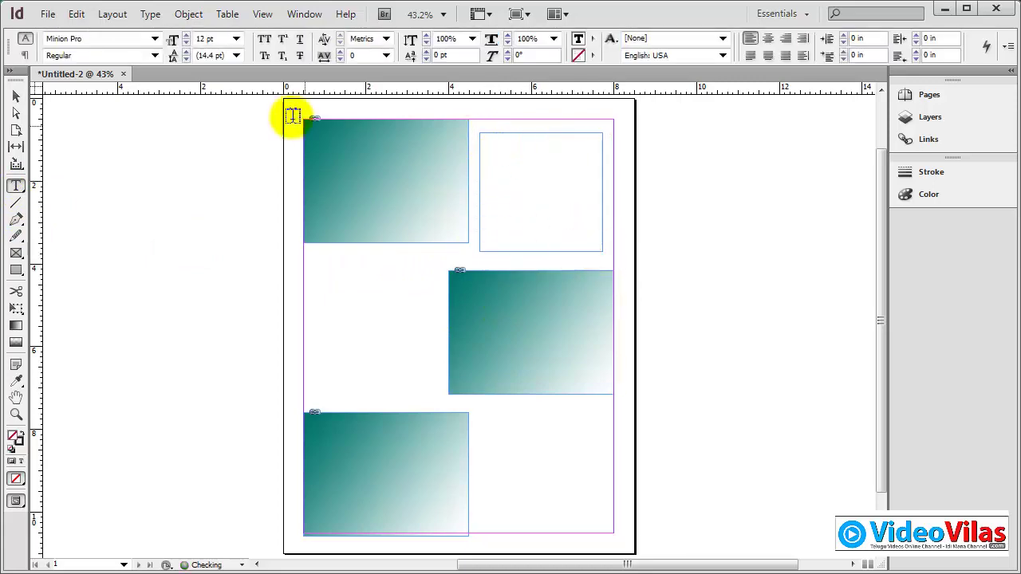
left_click(150, 13)
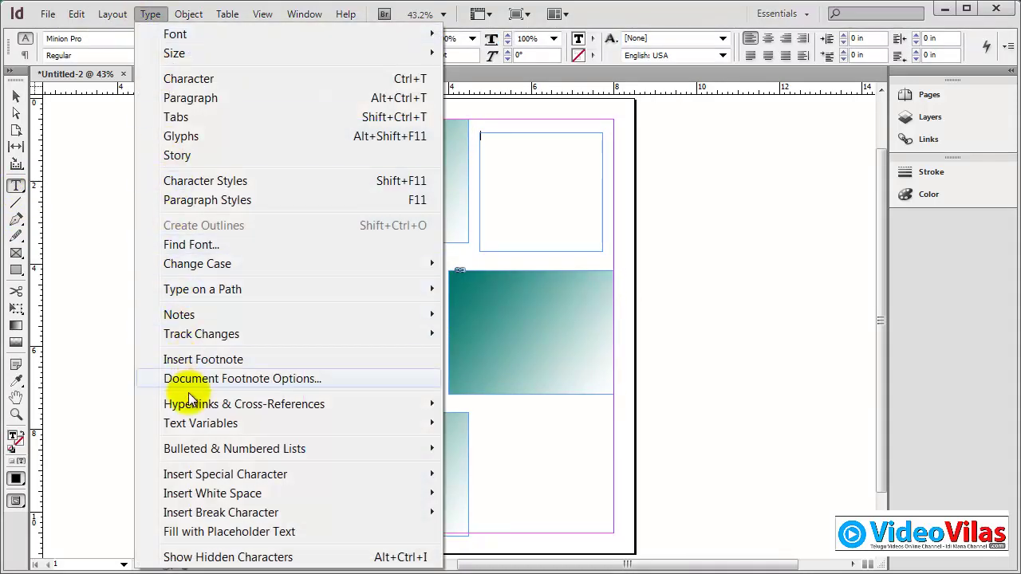
left_click(216, 531)
Step: Create a text frame to the left of the middle image and fill it with placeholder text
left_click_drag(313, 261, 441, 397)
left_click(159, 16)
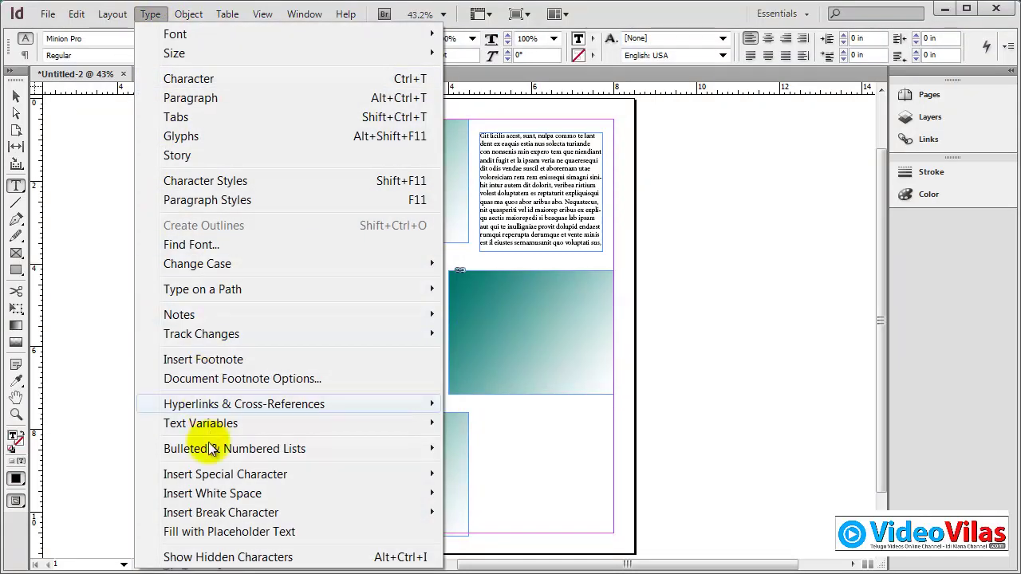
left_click(205, 530)
Step: Create a text frame to the right of the lower-left image, fill it with placeholder text, and deselect everything
left_click_drag(484, 416, 607, 536)
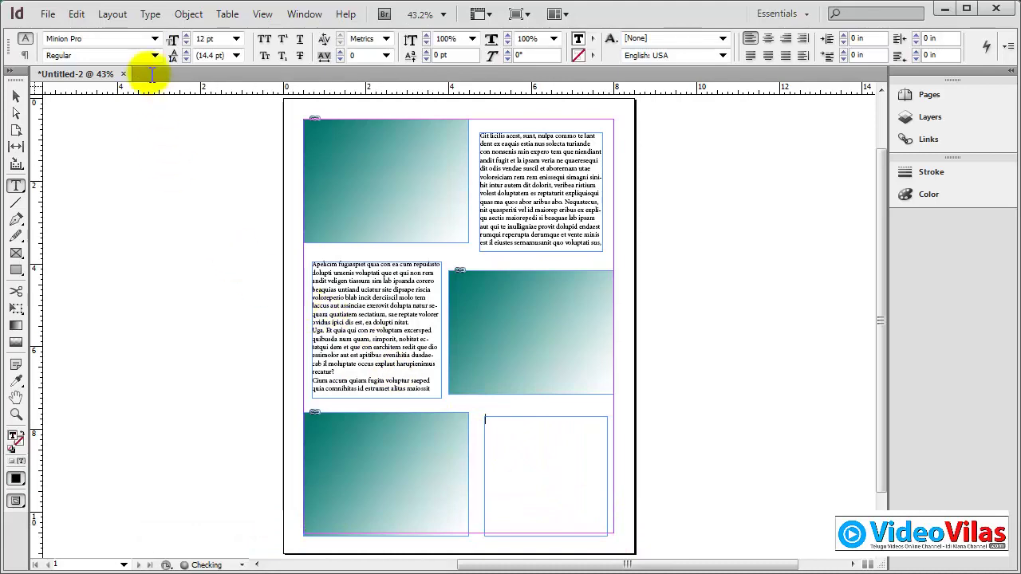
left_click(150, 14)
left_click(224, 532)
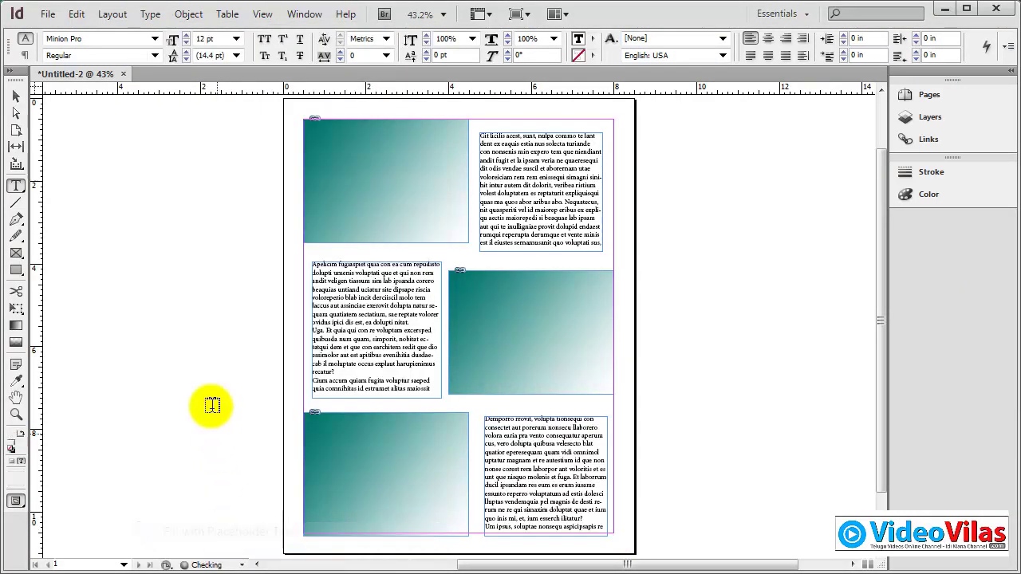
left_click(15, 95)
left_click(646, 337)
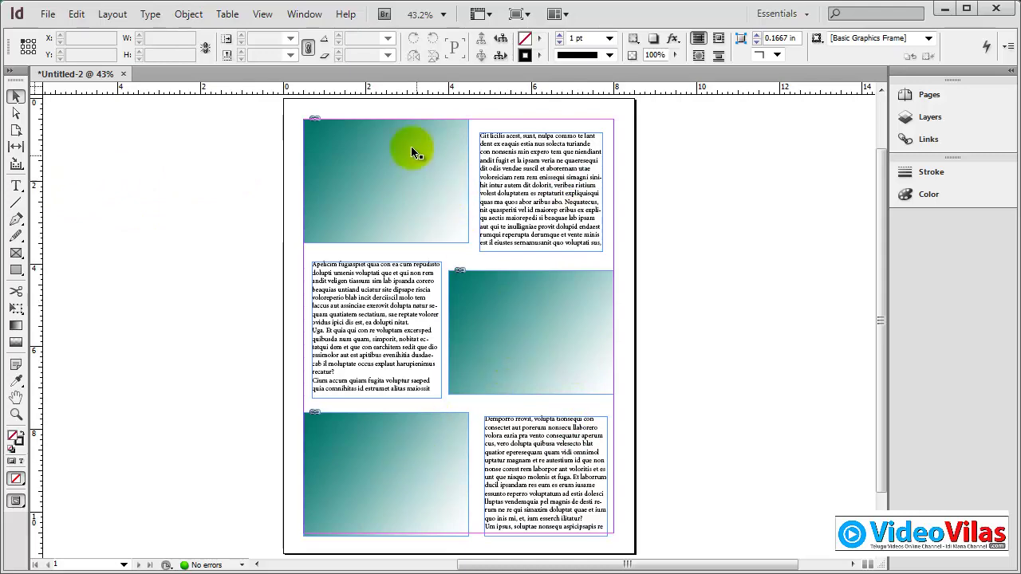
Step: Set the document's display performance to Fast Display
left_click(257, 15)
mouse_move(359, 270)
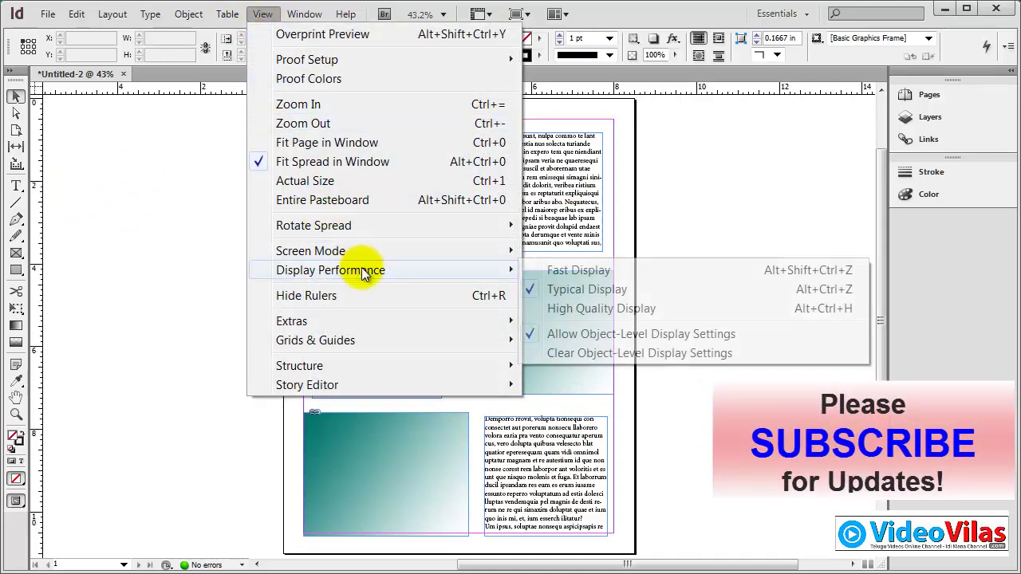
left_click(562, 271)
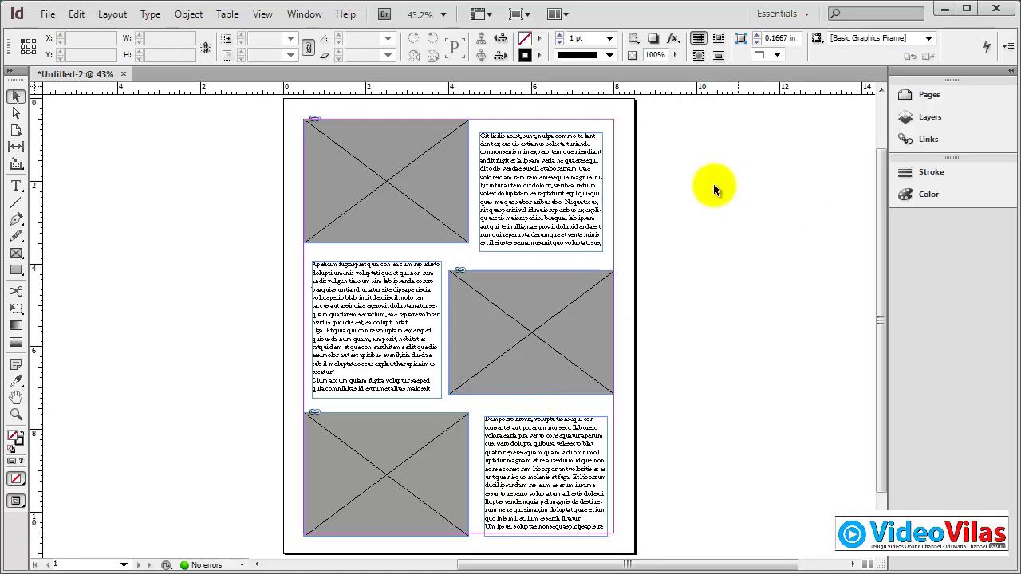
Step: Resize the middle image's frame to 1 in wide by 1 in high
left_click(538, 290)
triple_click(160, 37)
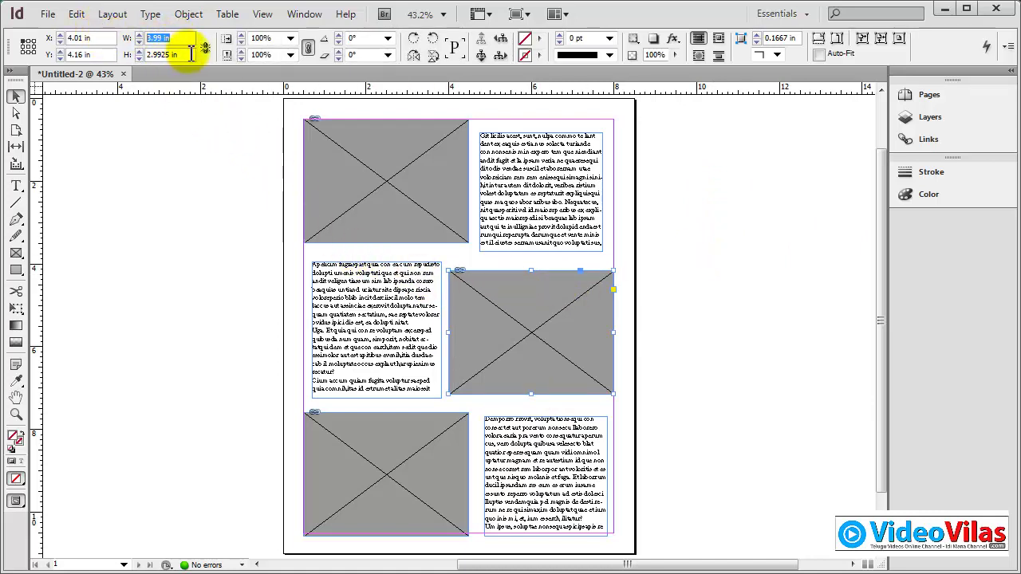
type("1")
key("Tab")
type("1")
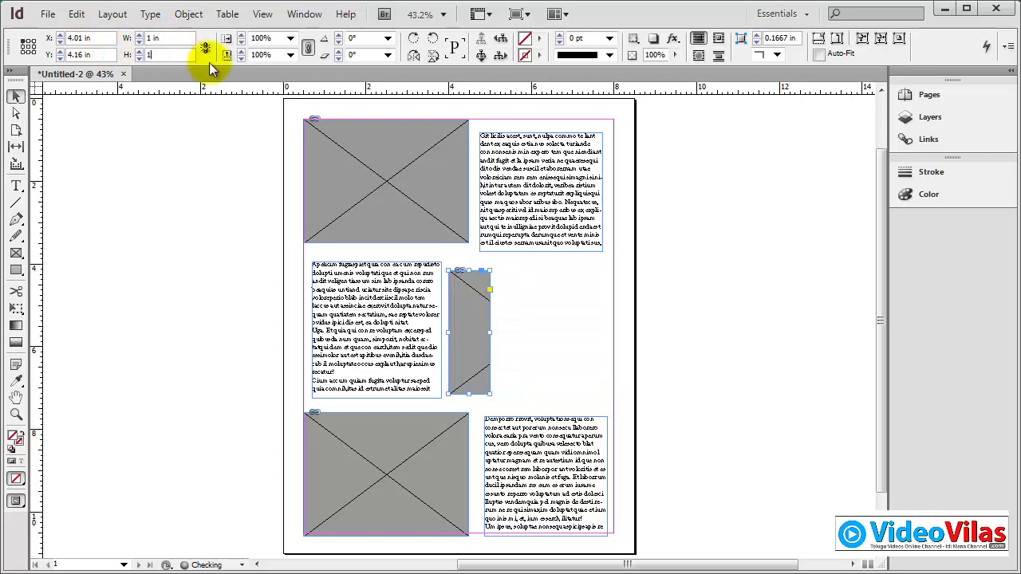
key("Return")
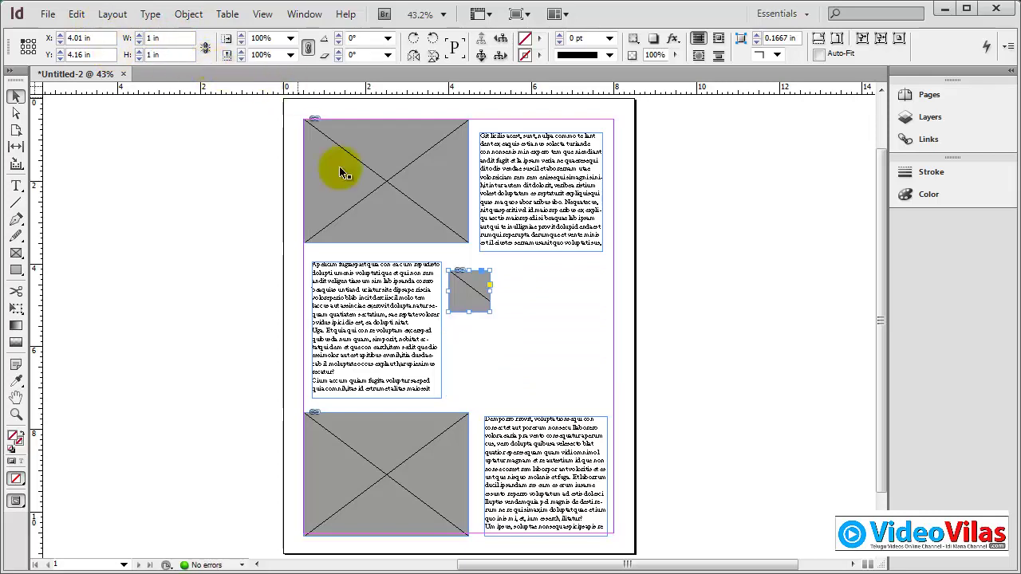
left_click(592, 321)
left_click(483, 295)
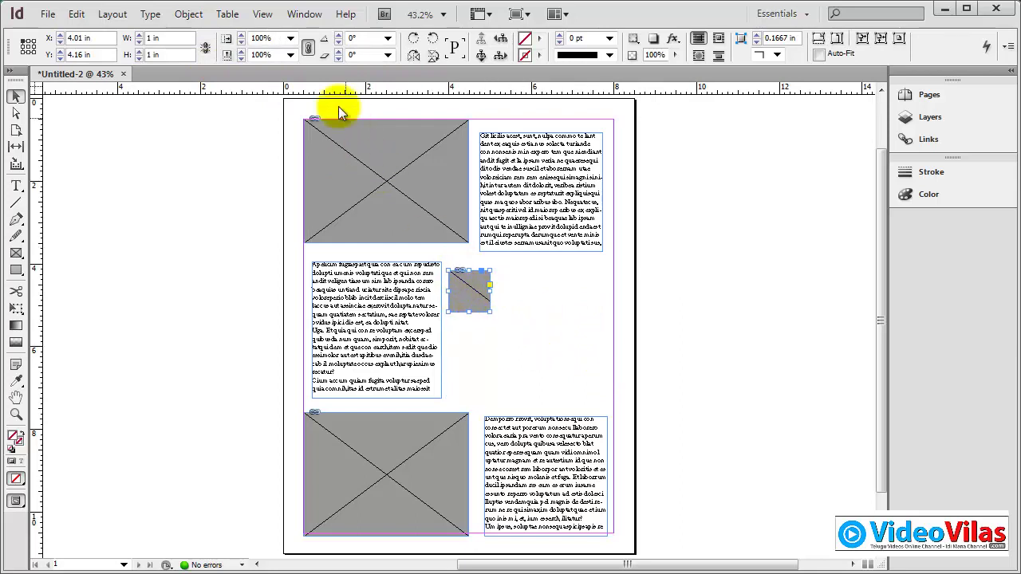
Step: Switch the display performance to Typical Display and back to Fast Display to compare how the images are drawn
left_click(263, 14)
mouse_move(353, 271)
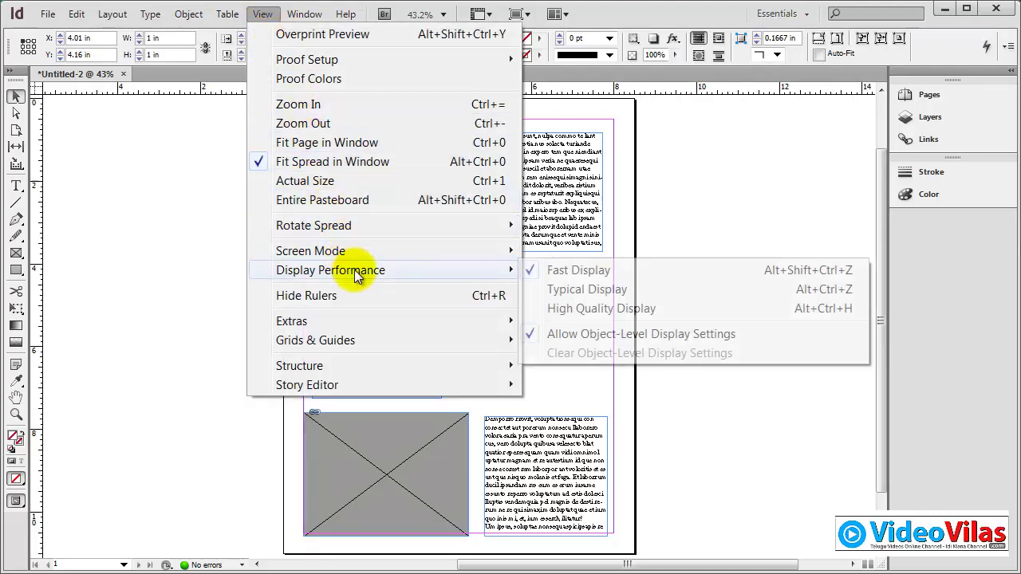
left_click(583, 289)
left_click(664, 284)
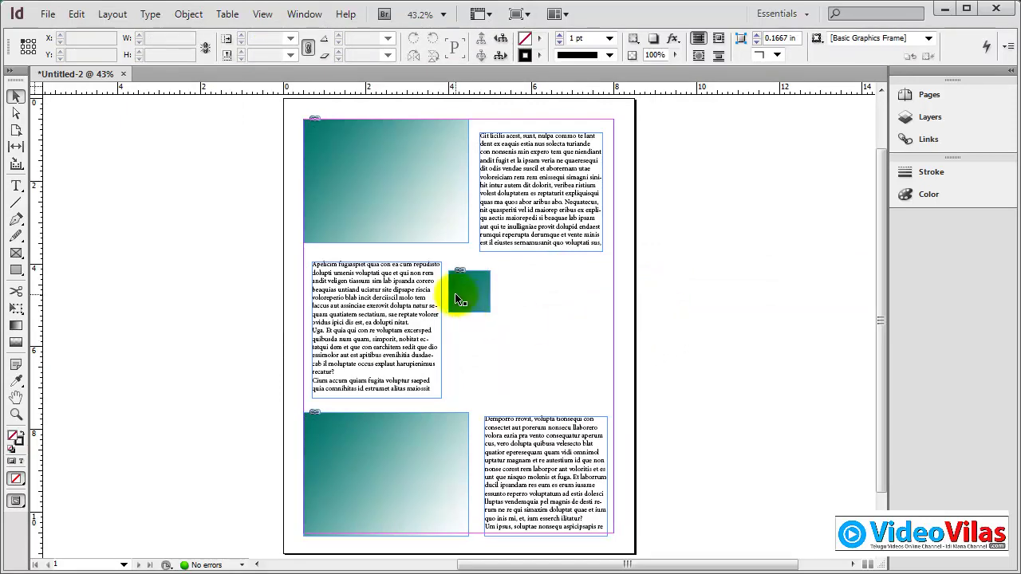
left_click(263, 14)
mouse_move(364, 273)
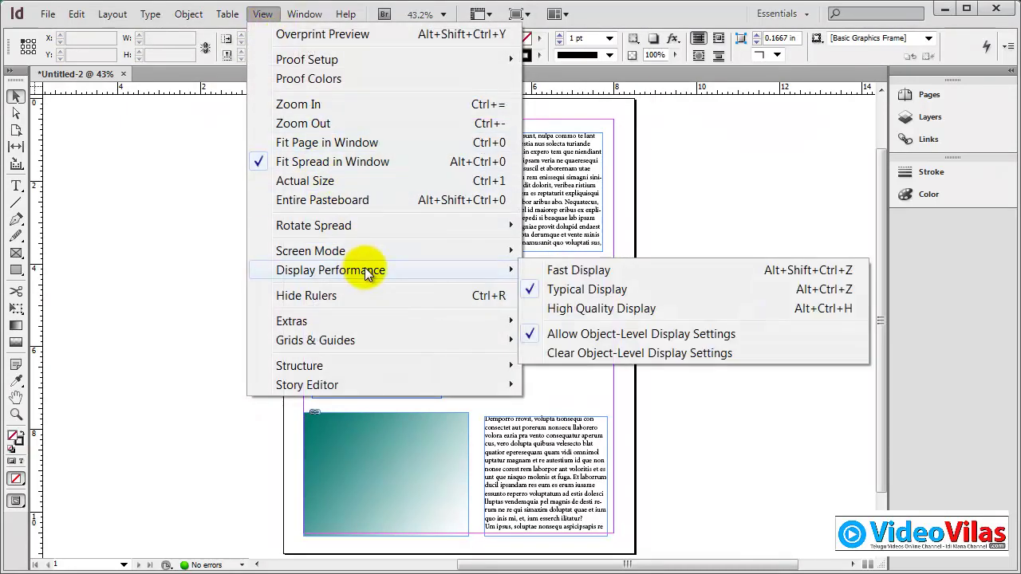
left_click(536, 270)
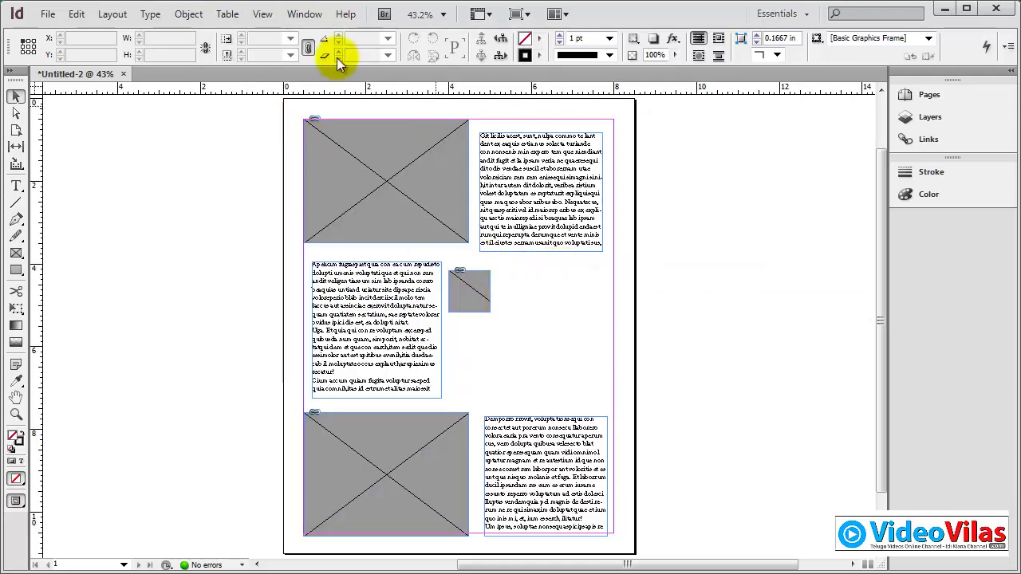
left_click(265, 15)
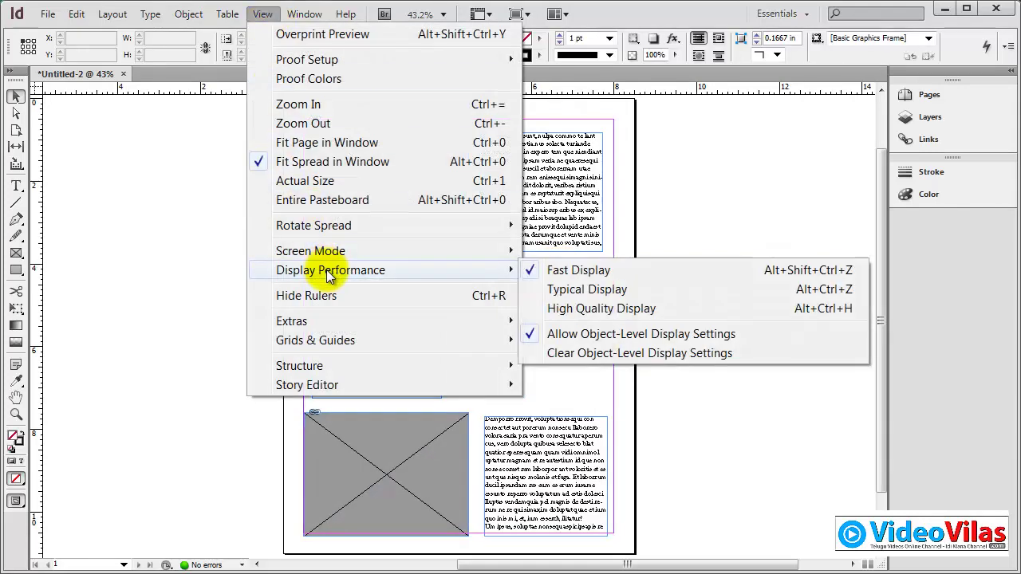
left_click(141, 159)
left_click(188, 14)
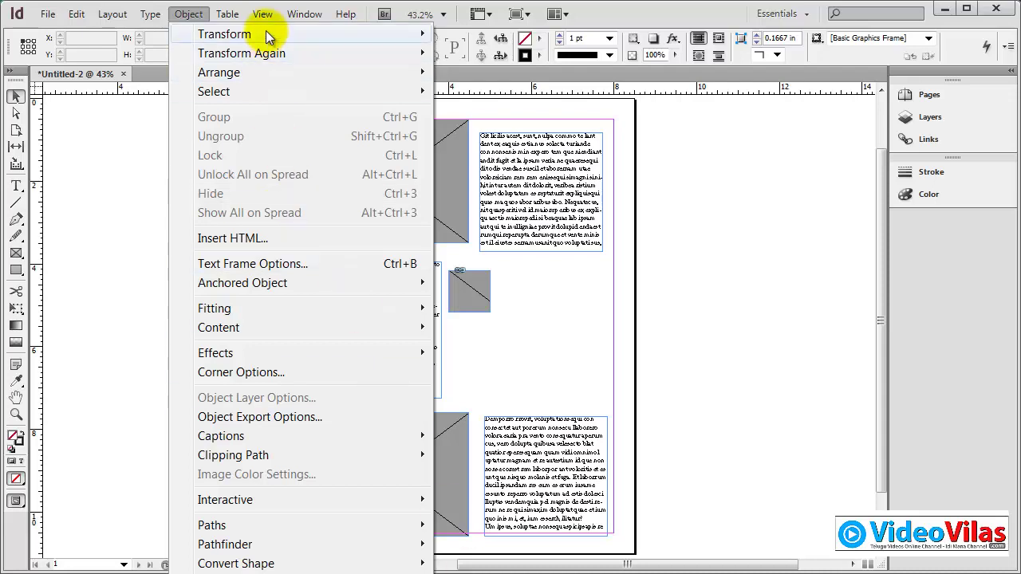
mouse_move(262, 14)
mouse_move(327, 272)
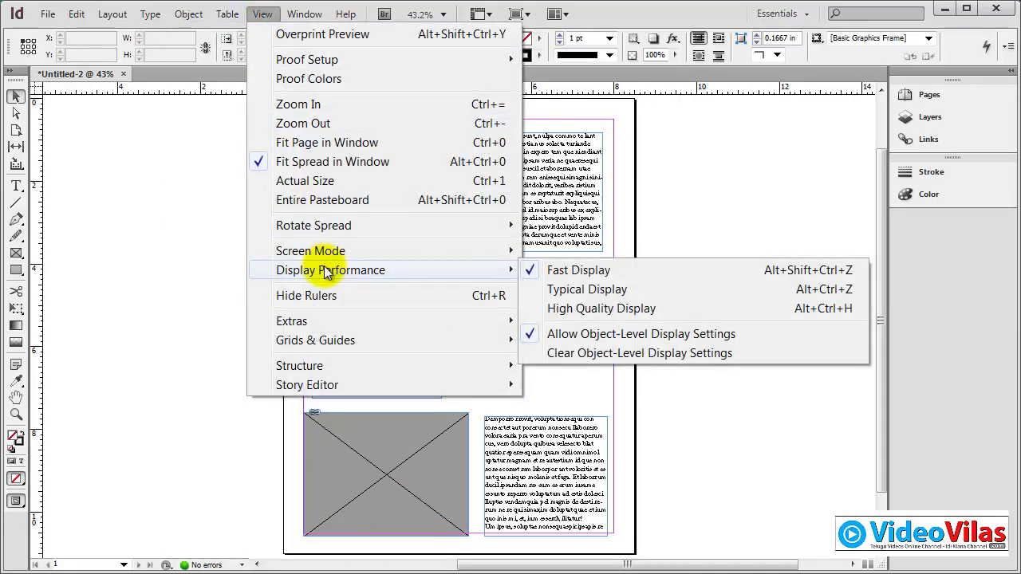
mouse_move(179, 16)
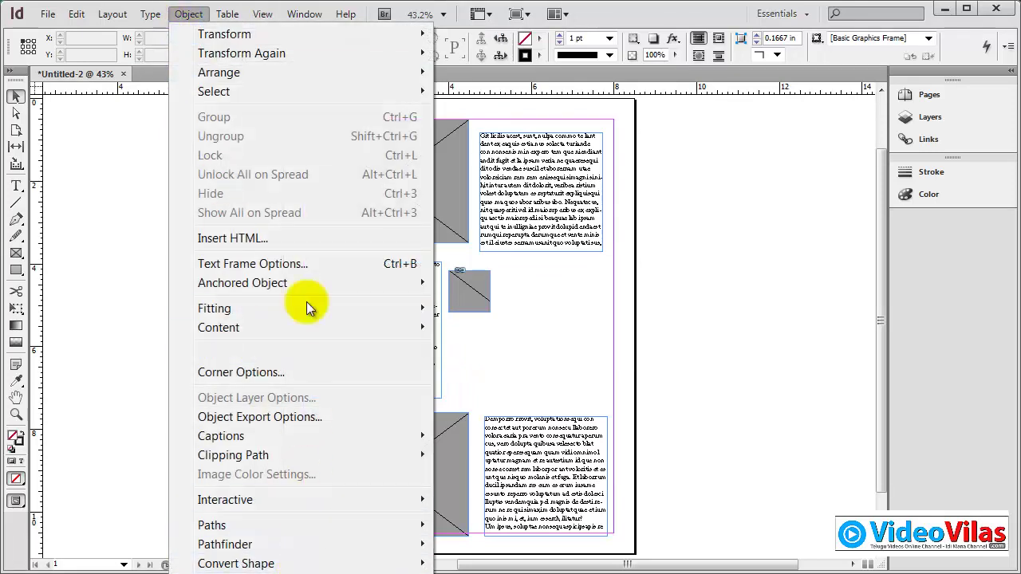
key("Escape")
Step: Change the document's display performance to Typical Display
left_click(261, 12)
mouse_move(359, 271)
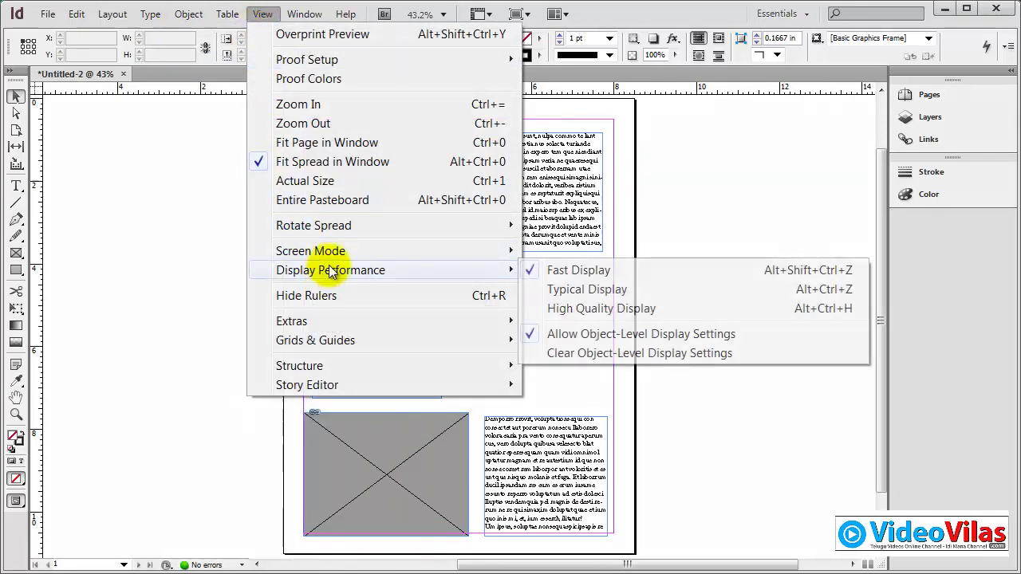
left_click(558, 291)
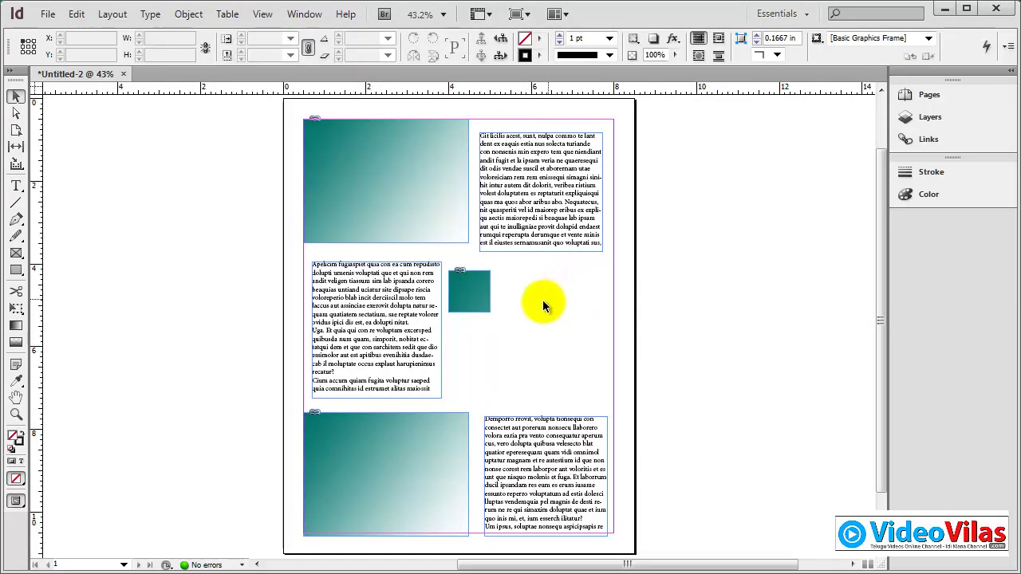
Step: Switch the document to High Quality Display and inspect the small square image's rendering up close
left_click(14, 414)
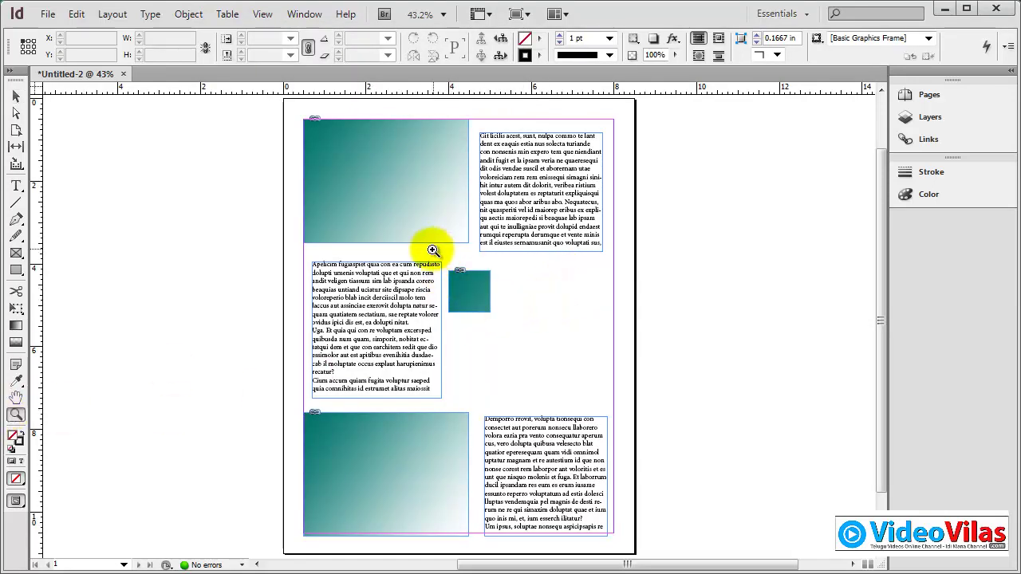
left_click_drag(428, 249, 595, 367)
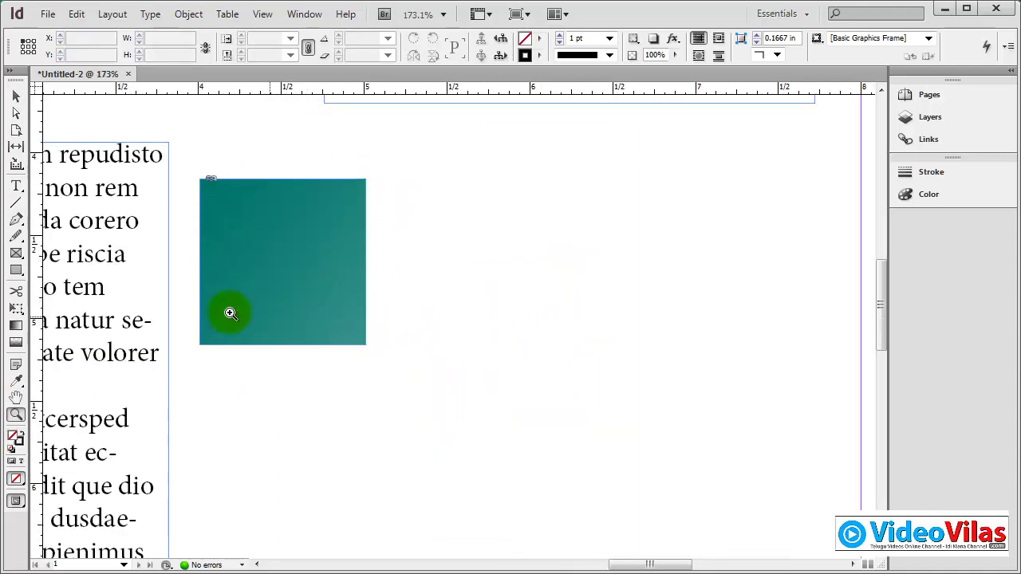
left_click(18, 97)
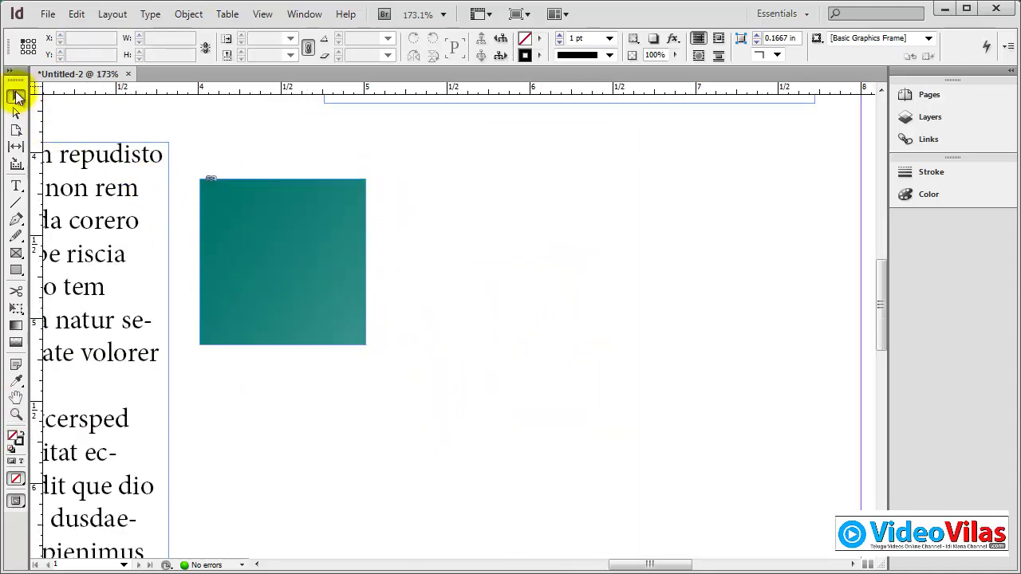
left_click(262, 14)
mouse_move(385, 270)
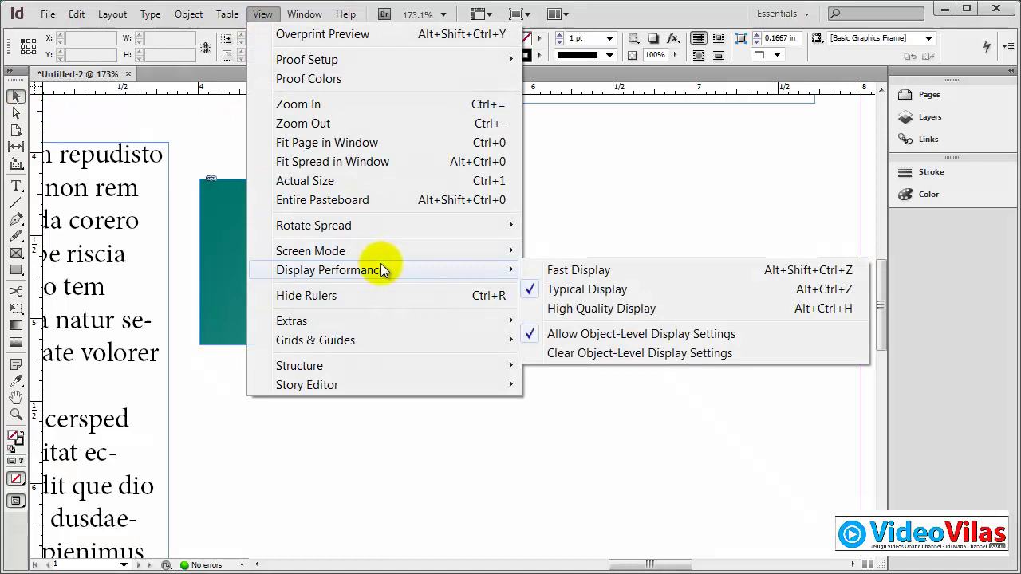
left_click(573, 311)
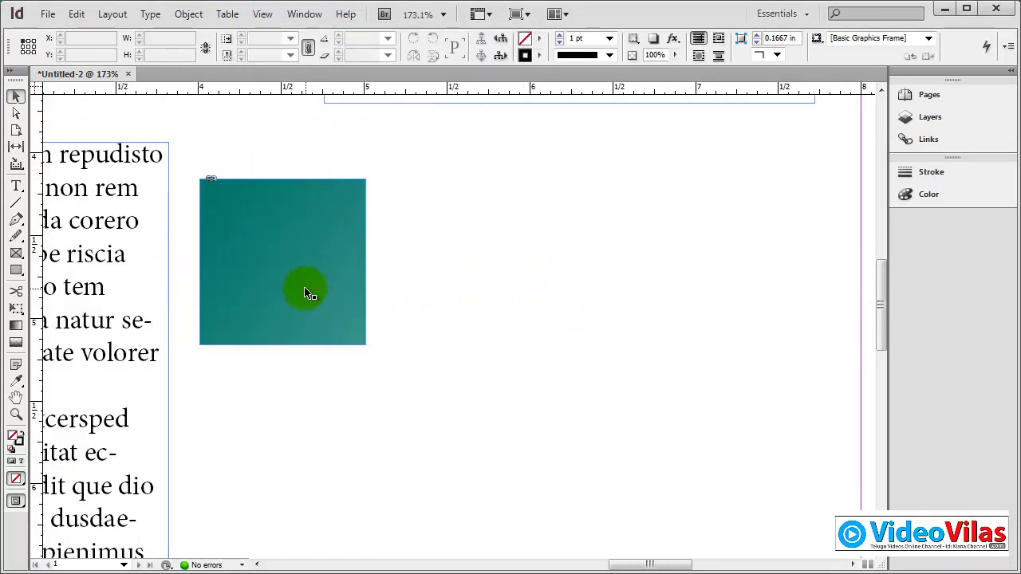
key("ctrl+0")
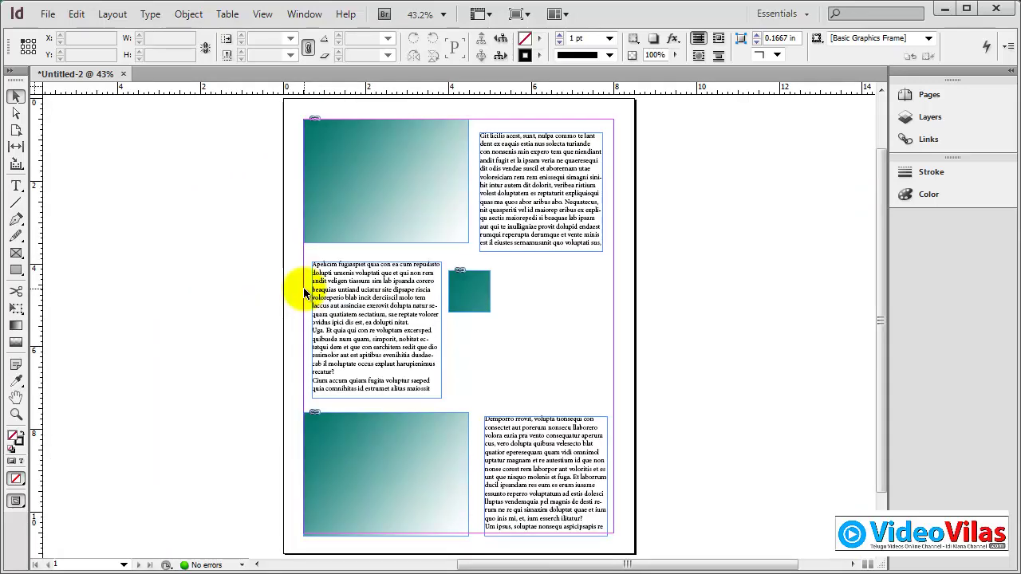
Step: Switch the display performance to Fast Display and return it to Typical Display
left_click(263, 15)
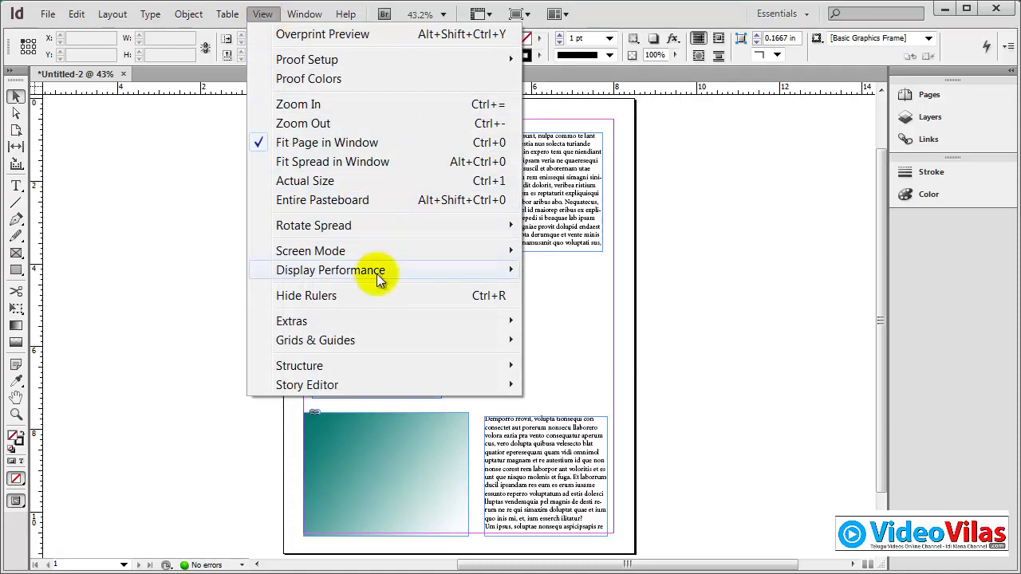
mouse_move(490, 271)
left_click(571, 271)
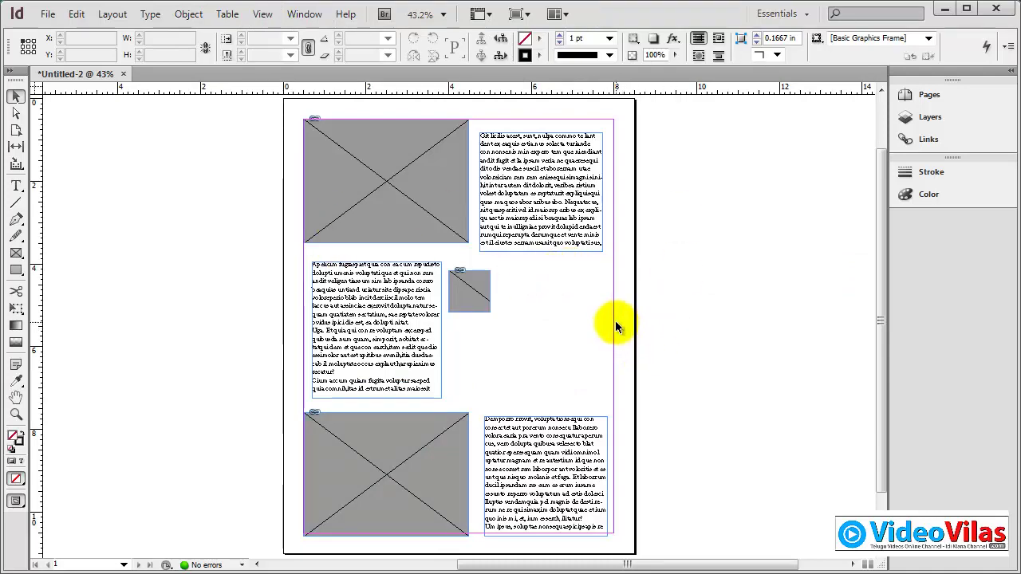
left_click(263, 14)
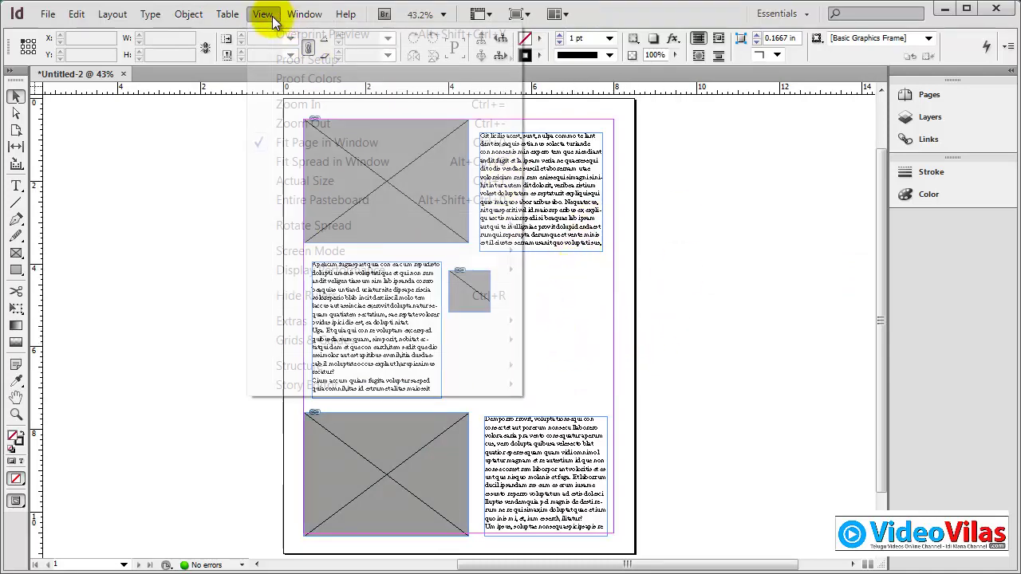
mouse_move(365, 272)
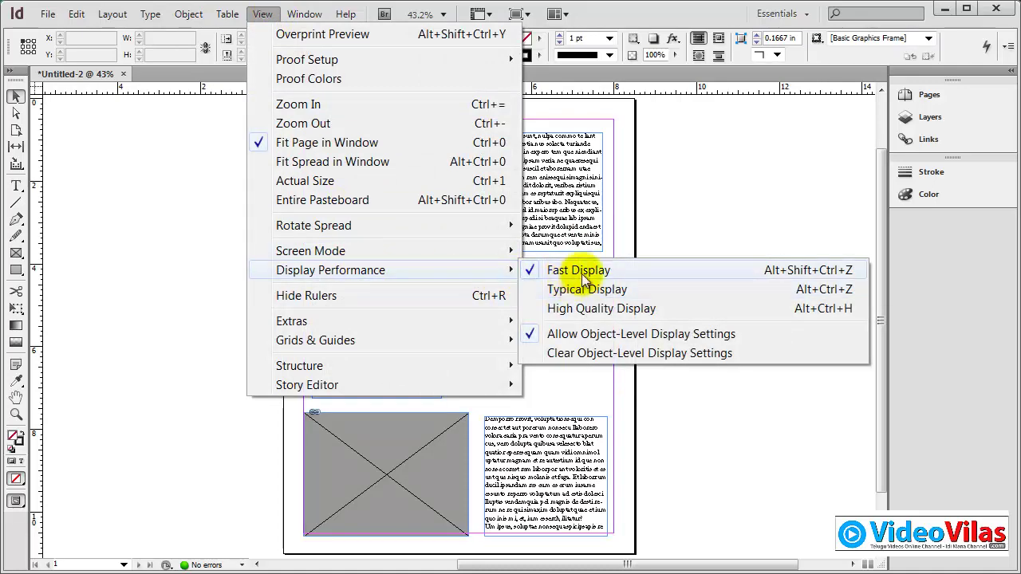
left_click(593, 291)
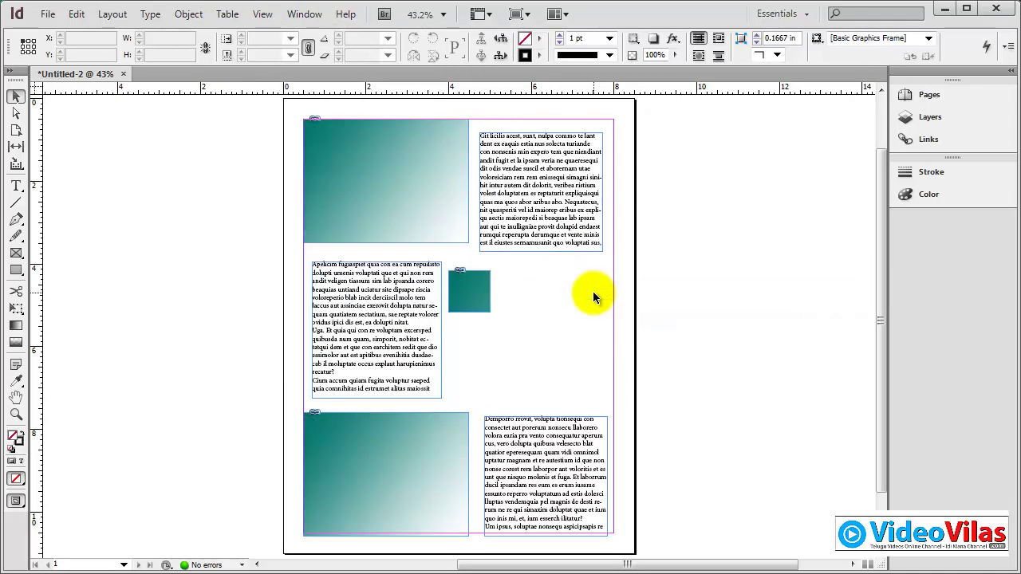
Step: Switch the document's display performance to High Quality Display, and return it to Fast Display for comparison
left_click(263, 14)
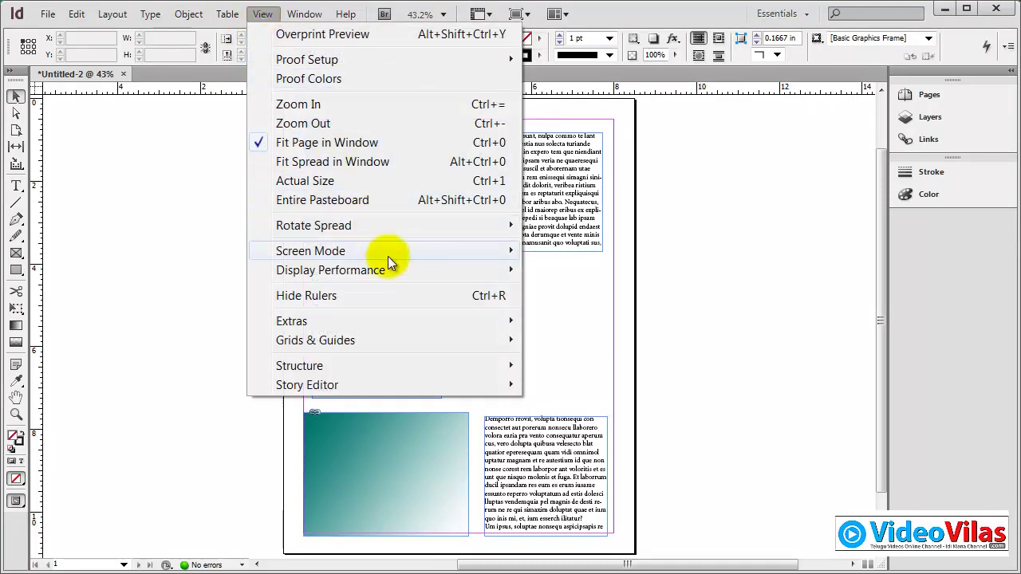
mouse_move(394, 273)
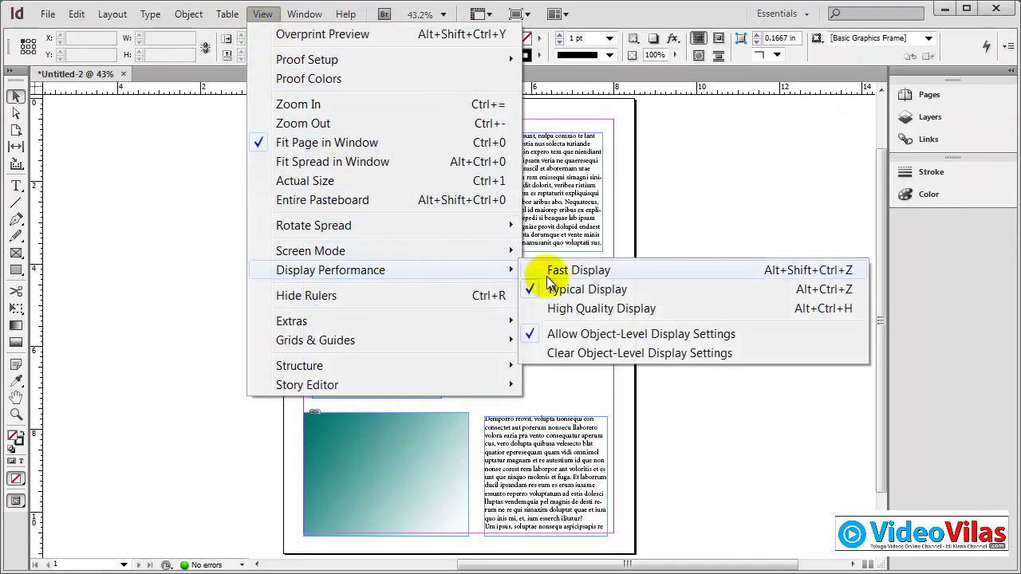
left_click(600, 309)
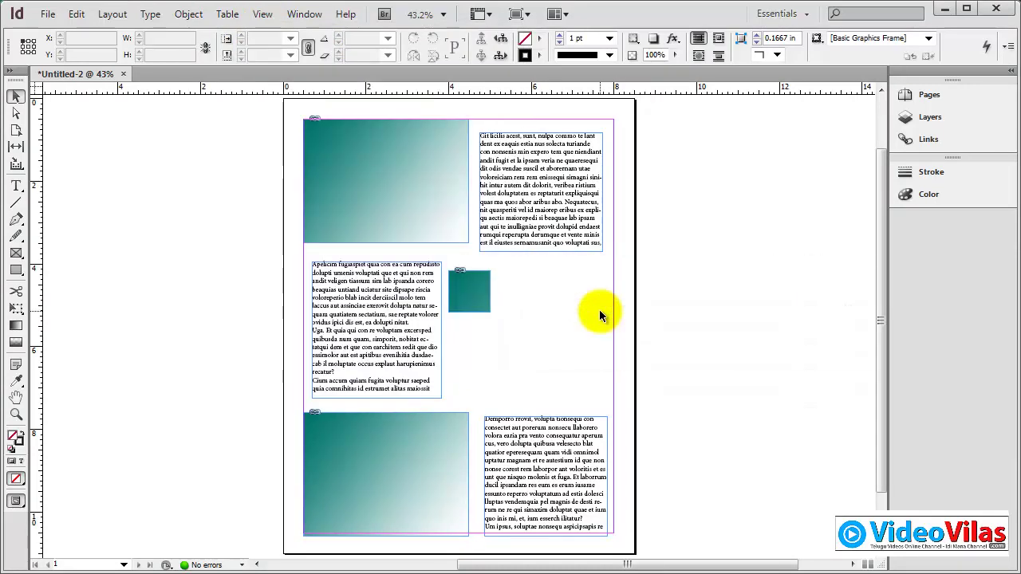
left_click(261, 14)
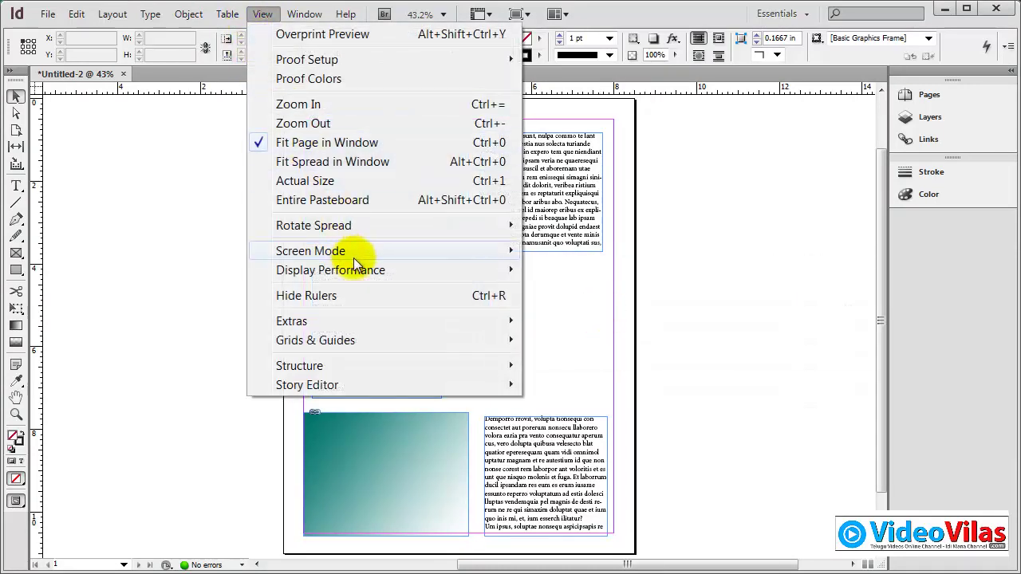
mouse_move(357, 271)
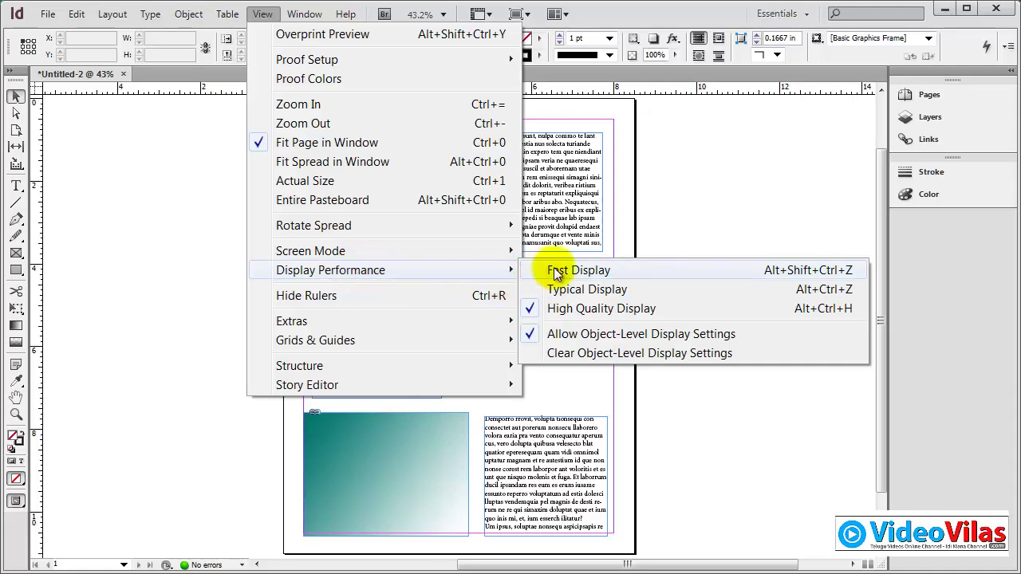
left_click(557, 269)
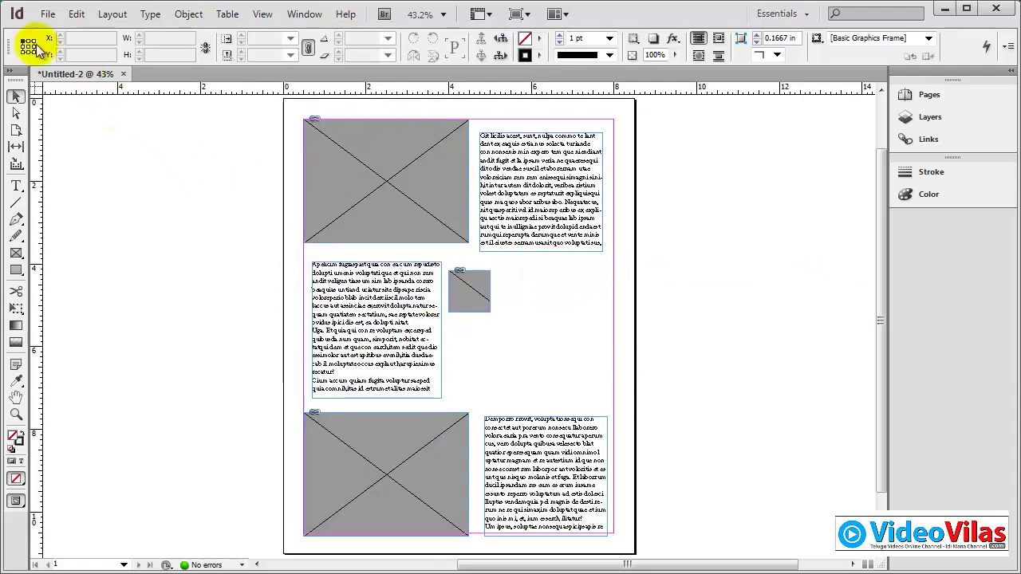
Step: Open the print settings for the document, review the general options and close them without printing
left_click(47, 13)
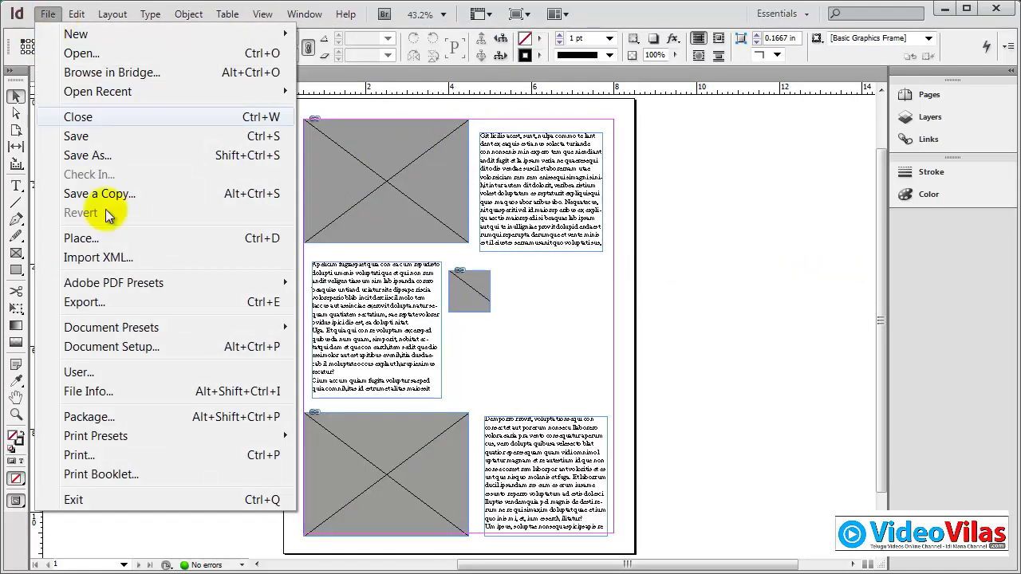
left_click(101, 456)
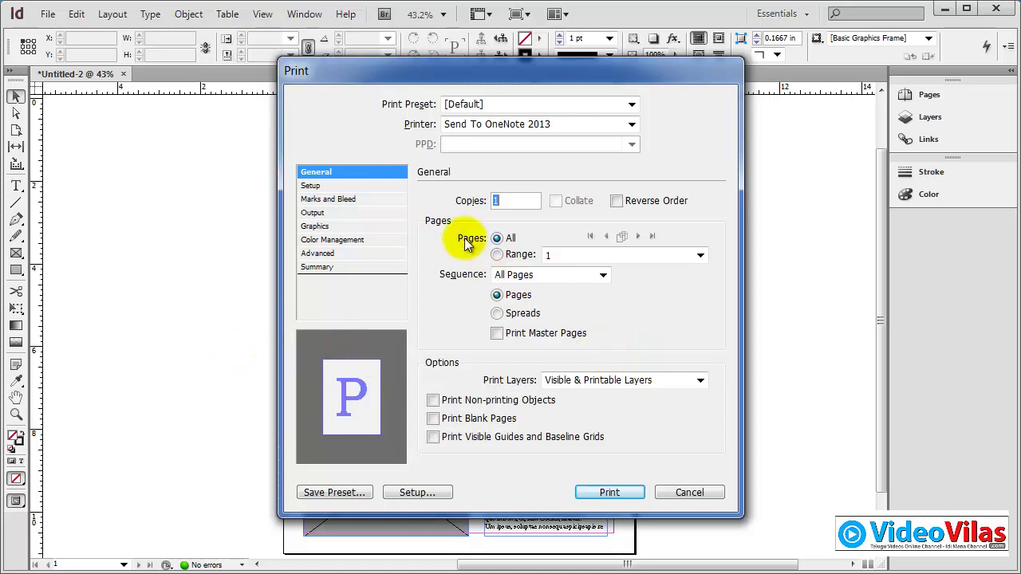
left_click_drag(529, 109, 427, 169)
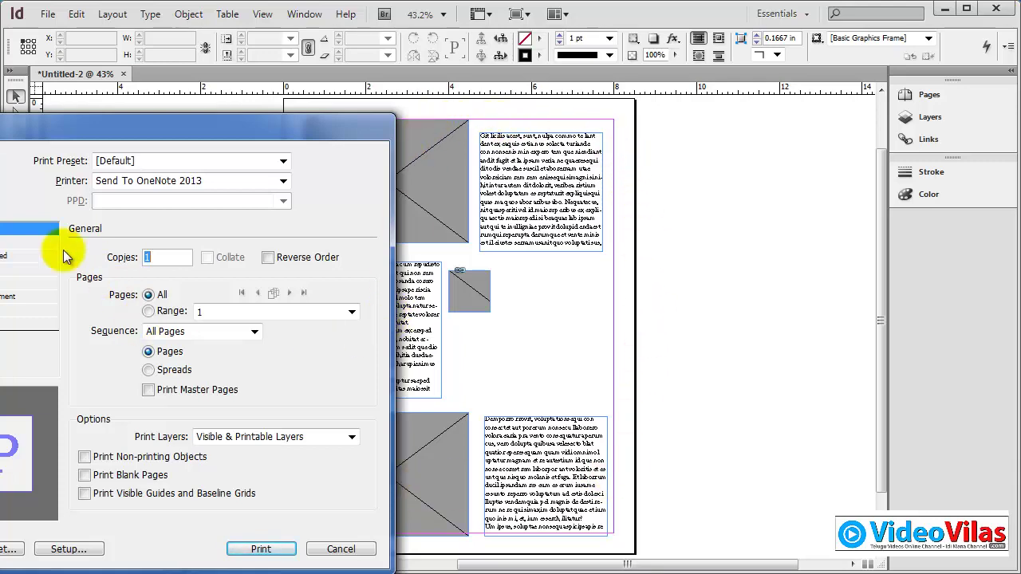
left_click(345, 558)
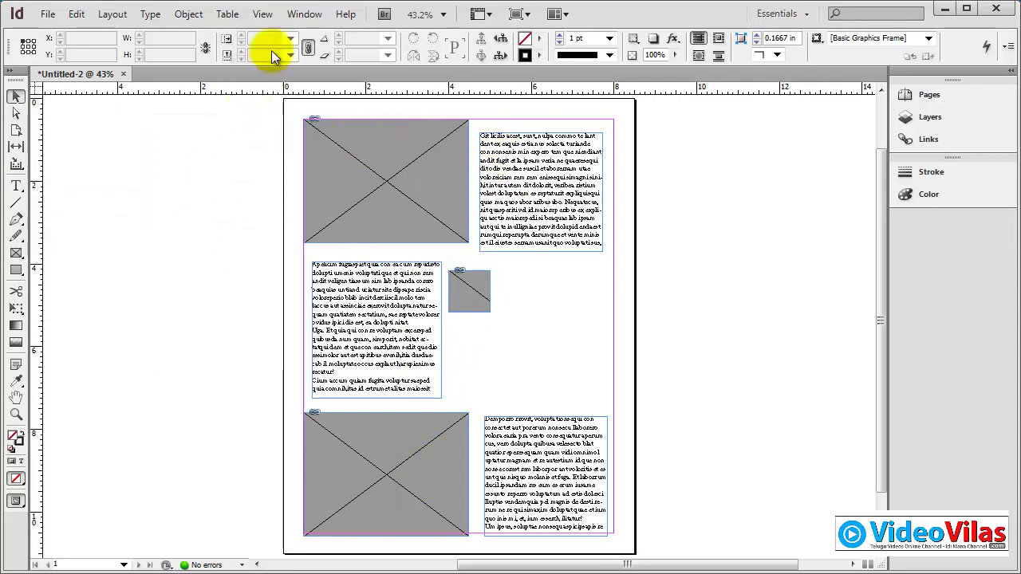
Step: Examine the object-level display settings with nothing selected and with all page objects selected, and look over the Object commands
left_click(262, 14)
mouse_move(343, 273)
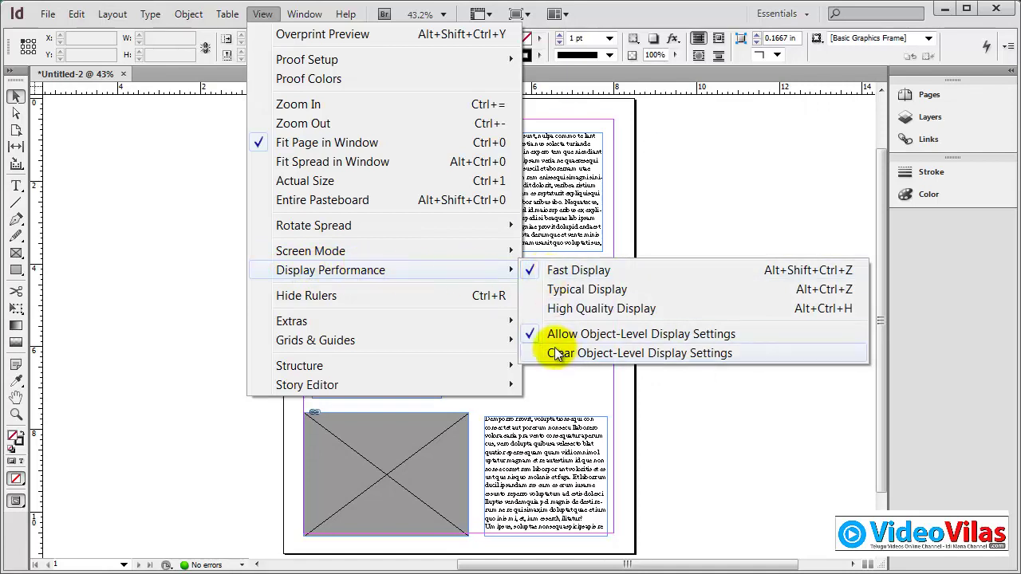
left_click(177, 267)
left_click_drag(330, 219, 642, 451)
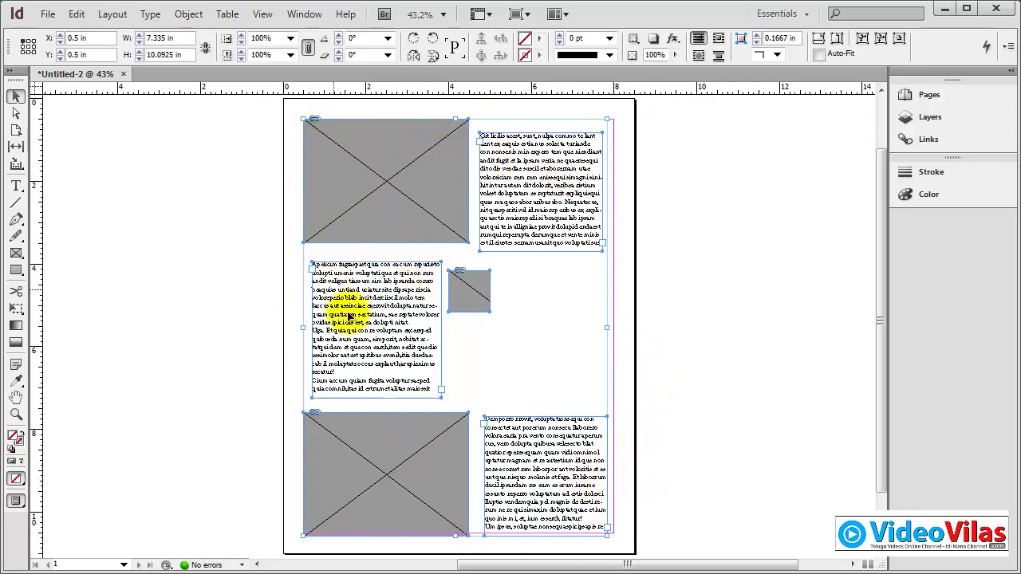
left_click(262, 14)
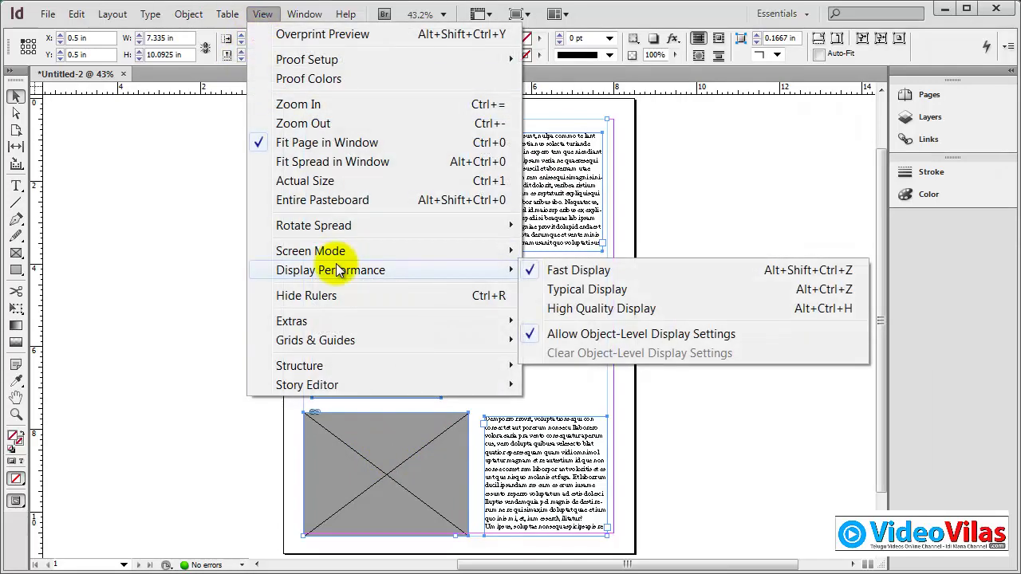
left_click(168, 206)
left_click(186, 14)
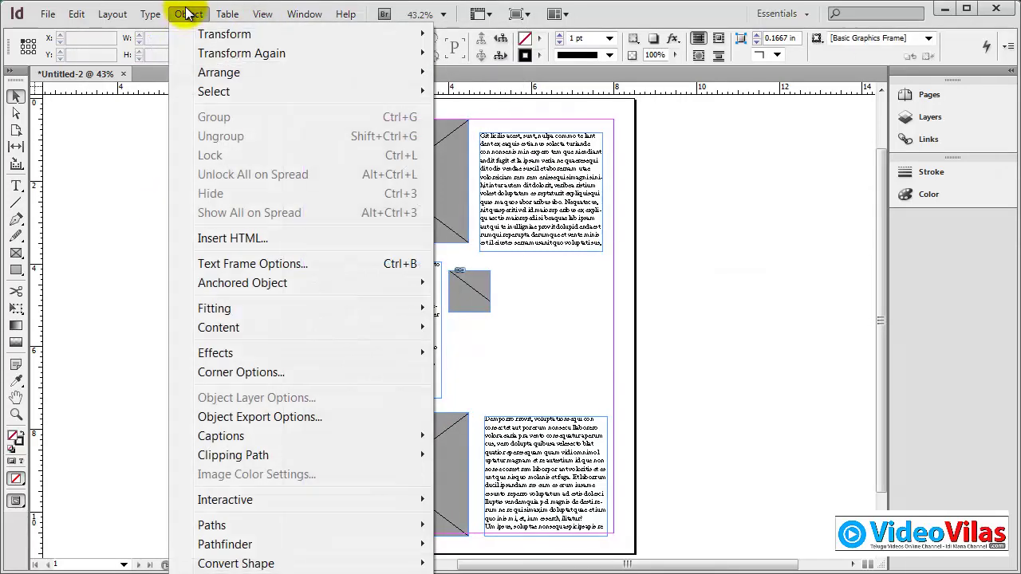
left_click(682, 237)
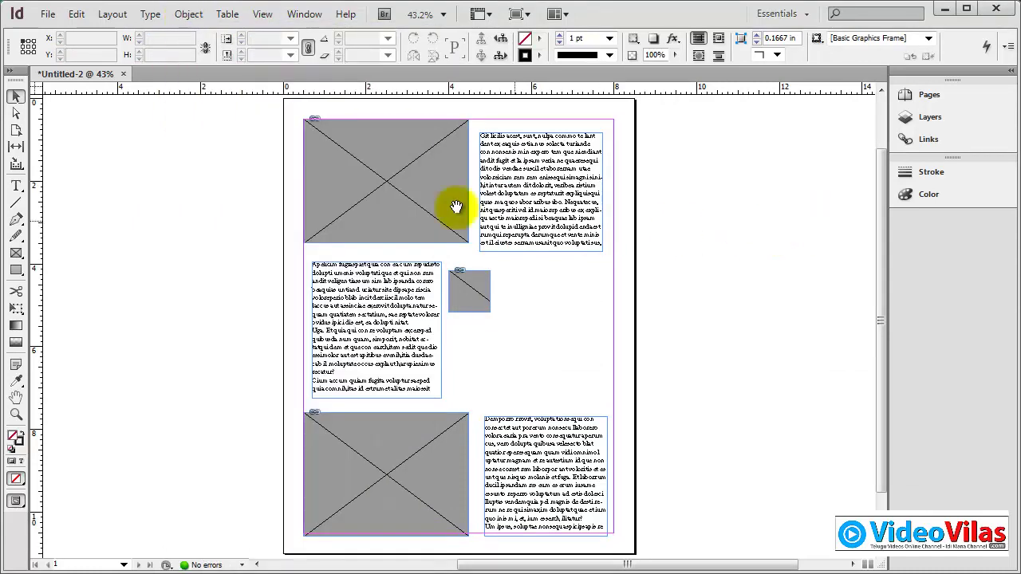
Step: Delete all the images and text frames from the page
left_click_drag(552, 371, 706, 481)
key("Delete")
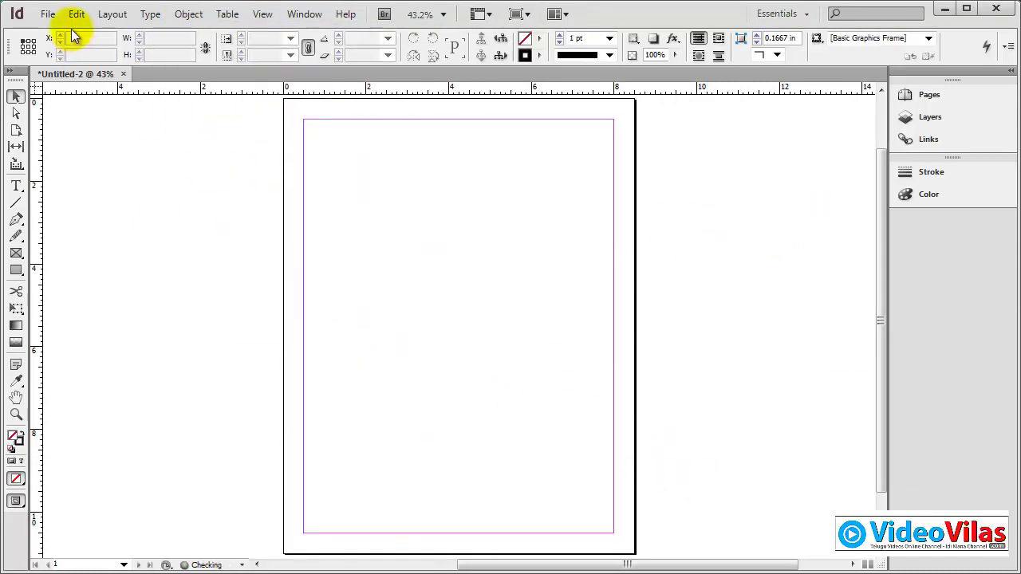
left_click(188, 15)
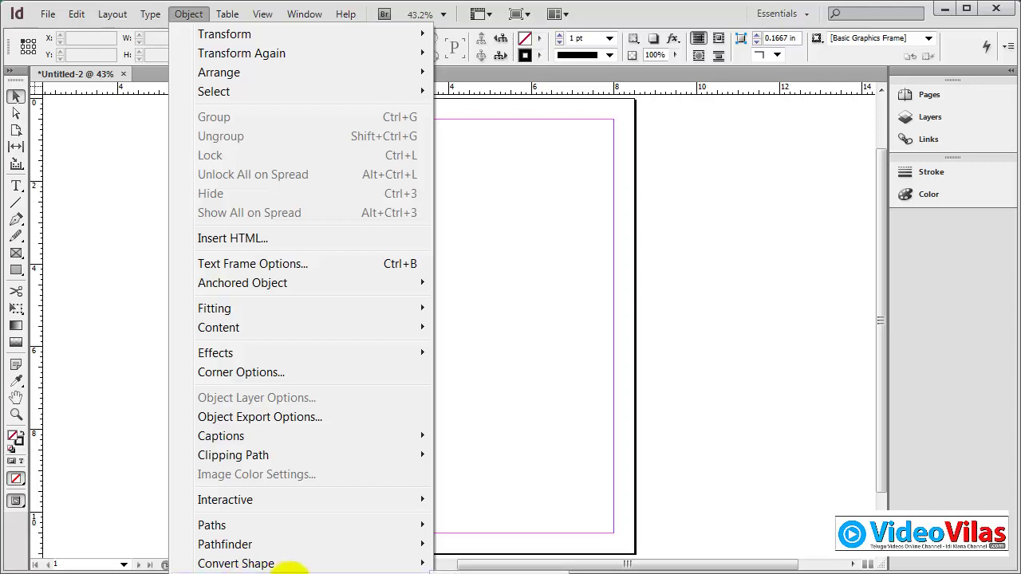
left_click(499, 332)
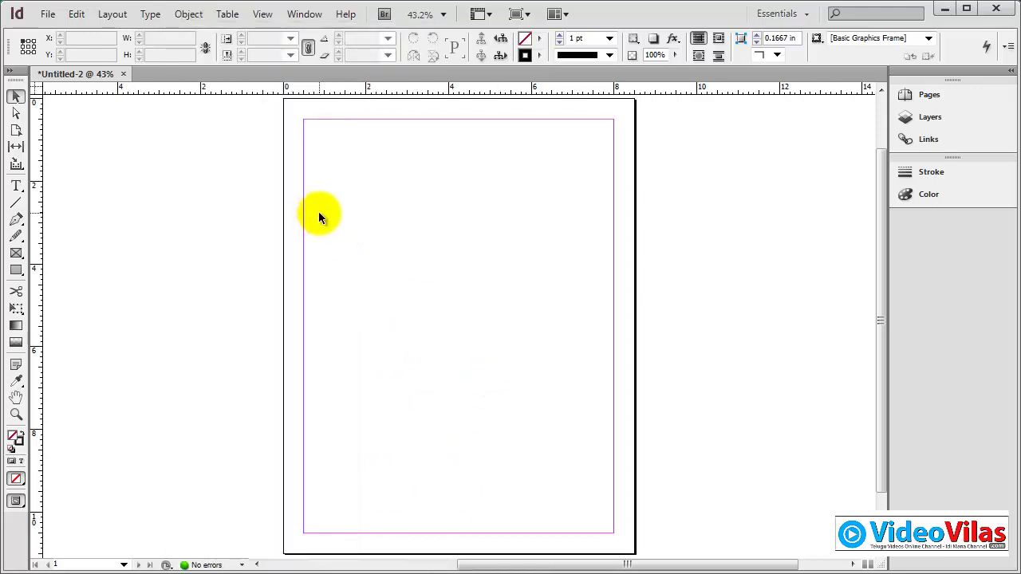
Step: Draw a closed five-point straight-sided shape about 3.9 in wide and 1.6 in high on the page with the Pen tool
key("ctrl+space")
left_click_drag(268, 165, 657, 390)
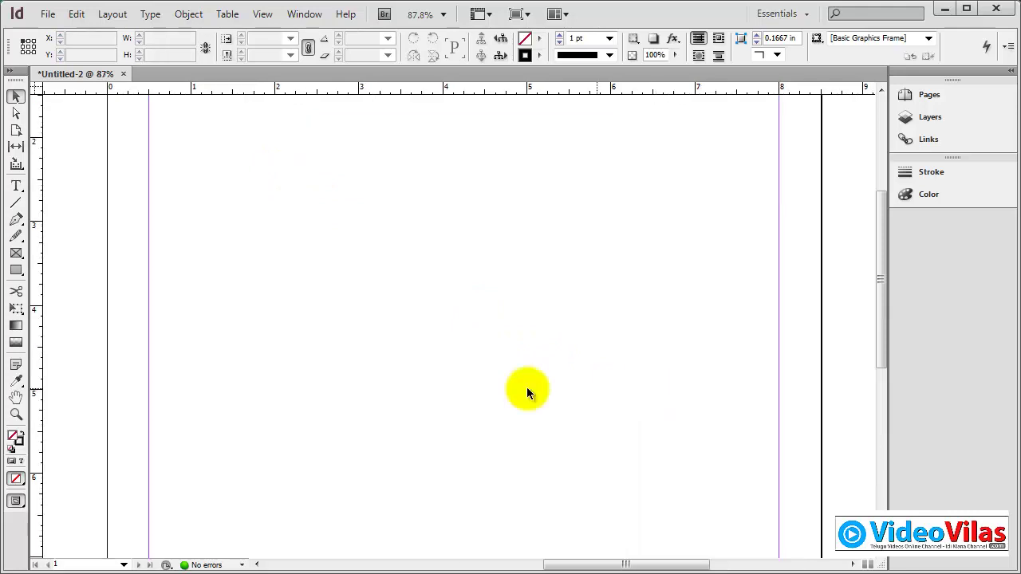
left_click(18, 219)
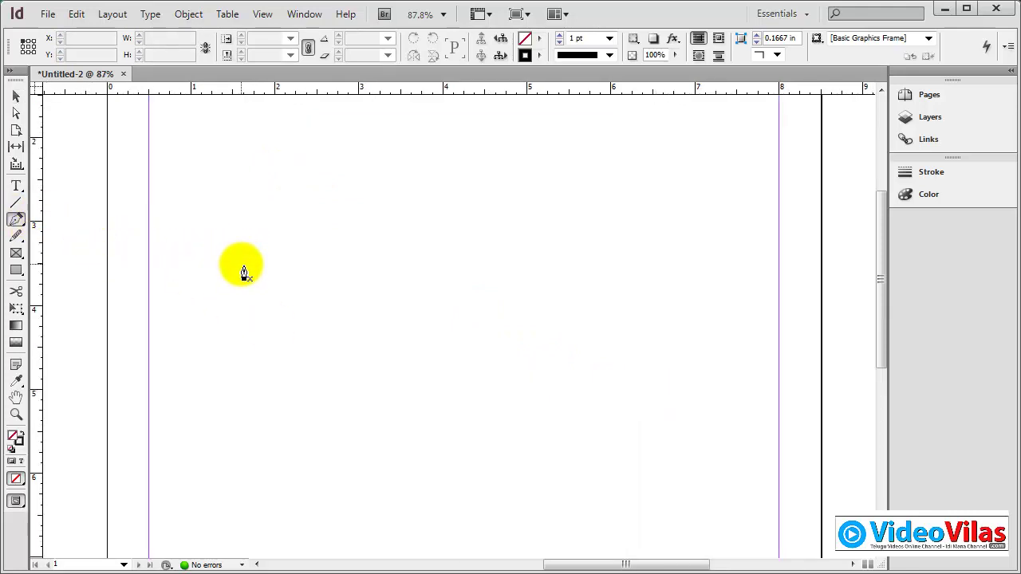
left_click(241, 263)
left_click(378, 160)
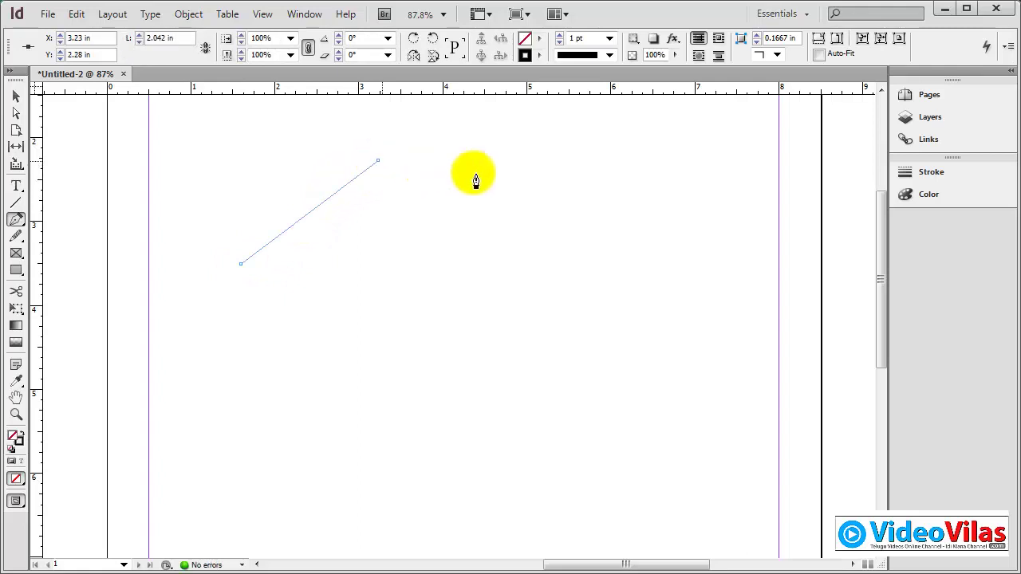
left_click(562, 183)
left_click(463, 292)
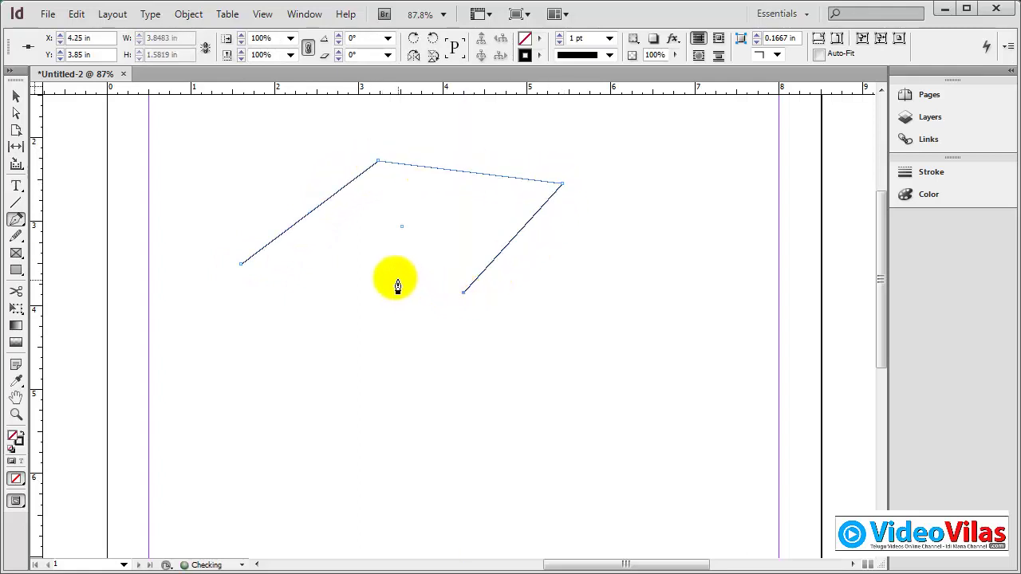
left_click(370, 256)
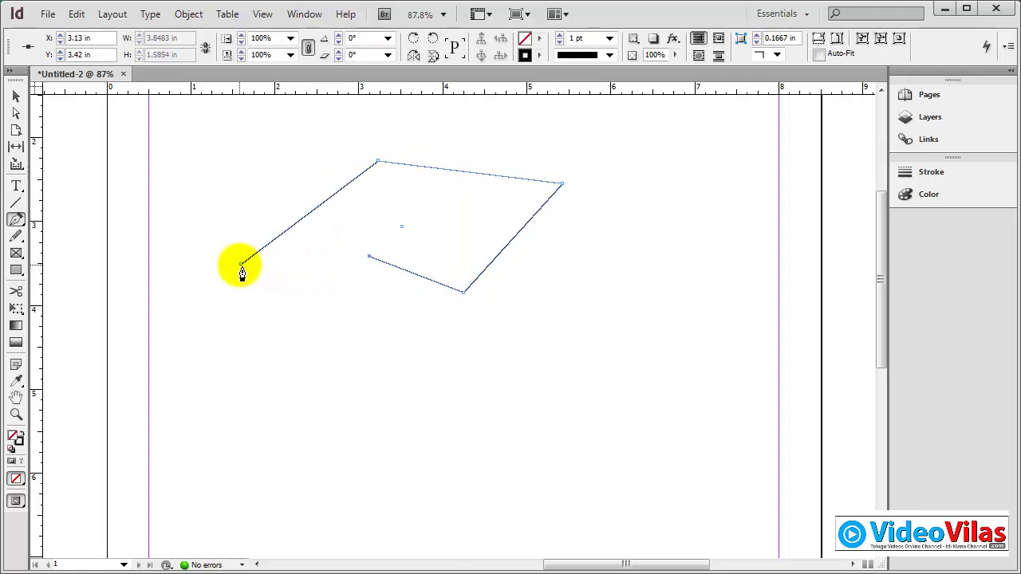
left_click(241, 264)
Step: Reshape the five-point shape to about 3.4 in wide and 2 in high by moving its individual anchor points
left_click(16, 113)
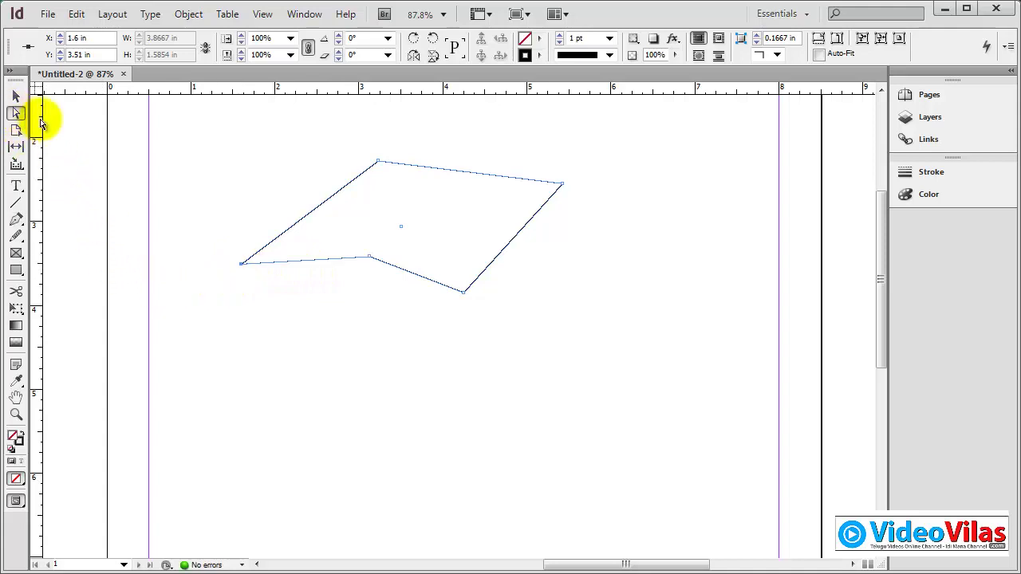
left_click(379, 163)
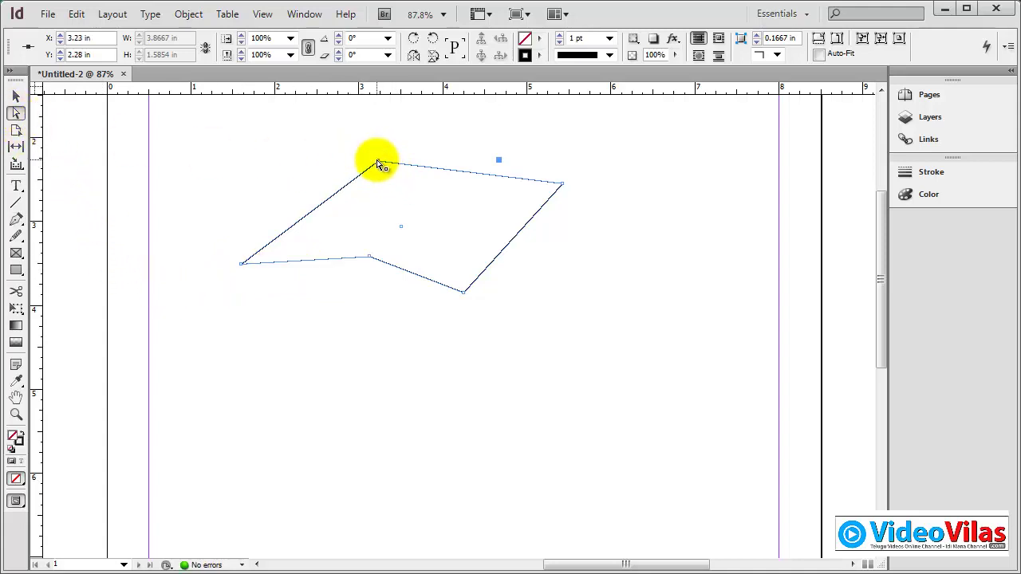
left_click_drag(379, 163, 375, 139)
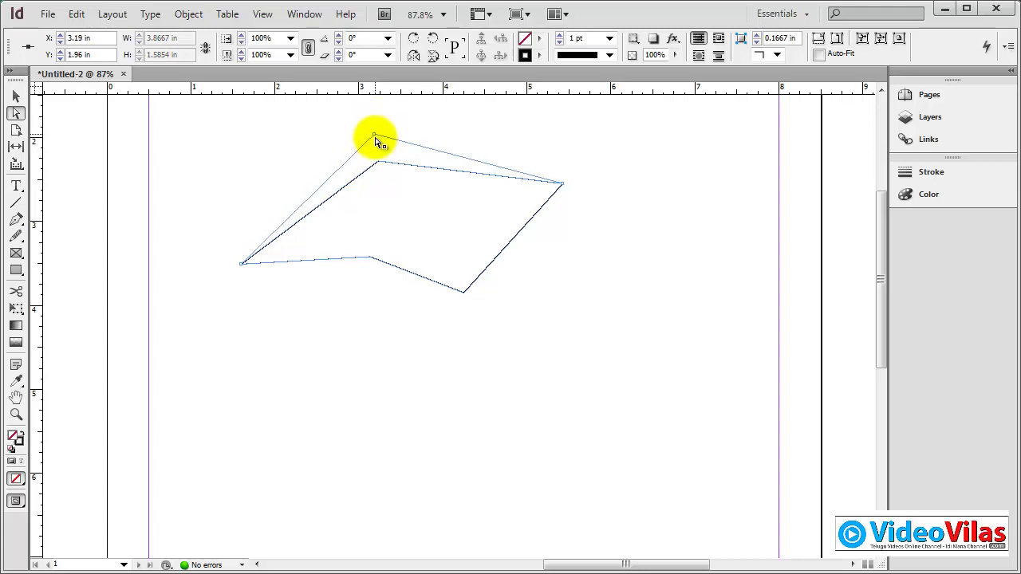
left_click_drag(562, 186, 532, 189)
left_click_drag(461, 298, 457, 355)
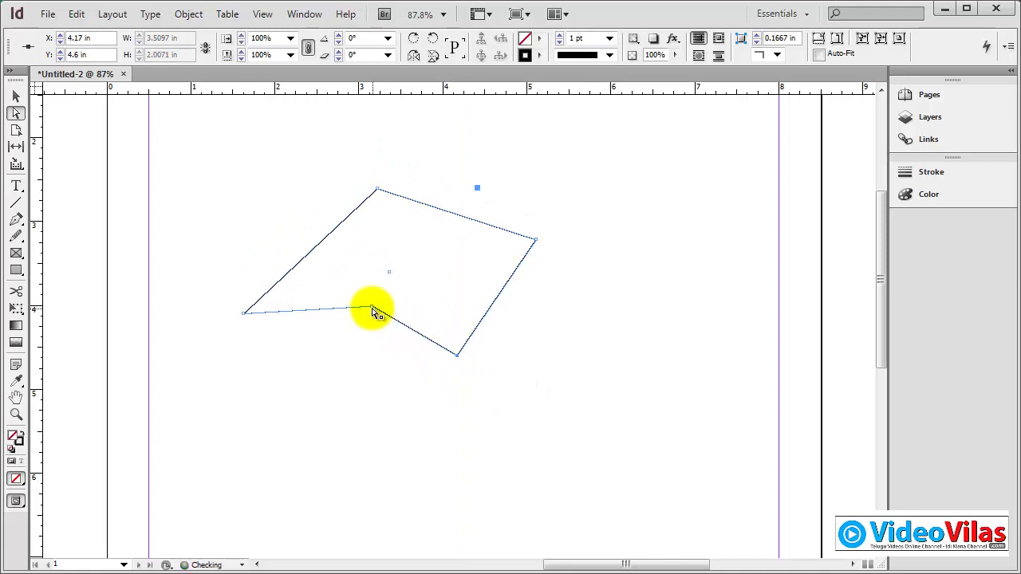
left_click_drag(375, 308, 370, 286)
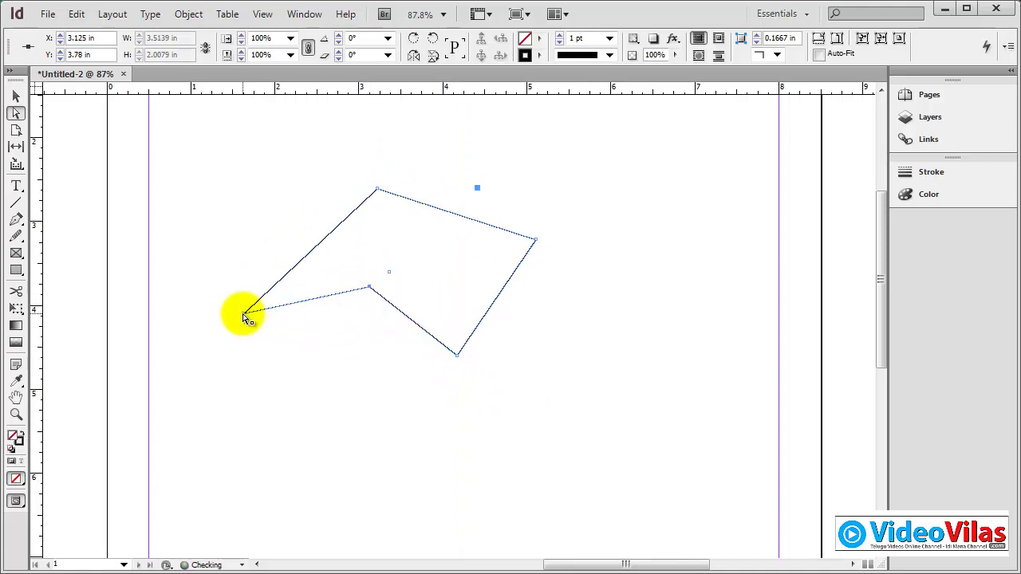
left_click_drag(244, 312, 252, 279)
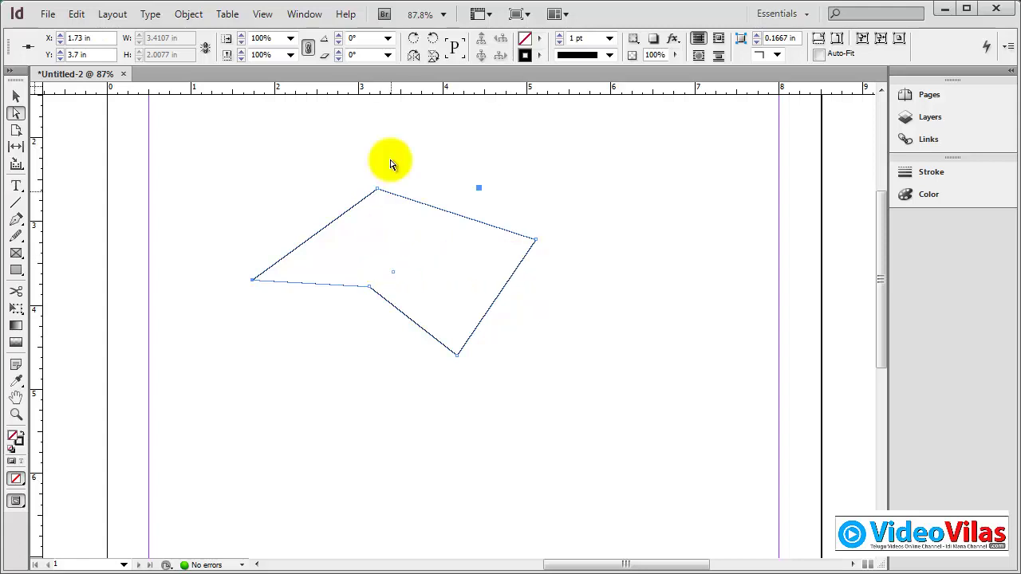
Step: Select all anchor points of the five-point shape and convert them to smooth points
left_click(188, 14)
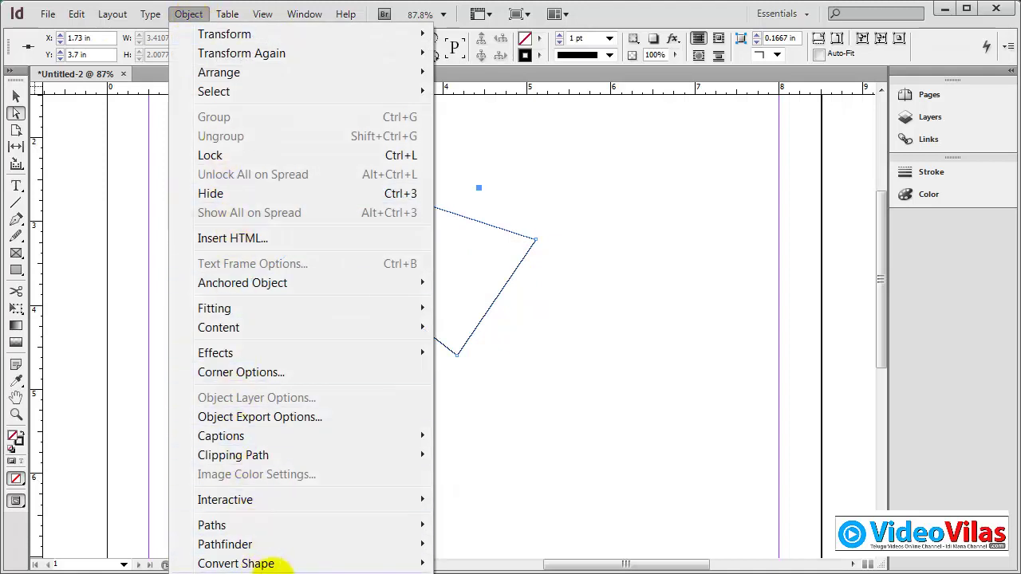
left_click(583, 289)
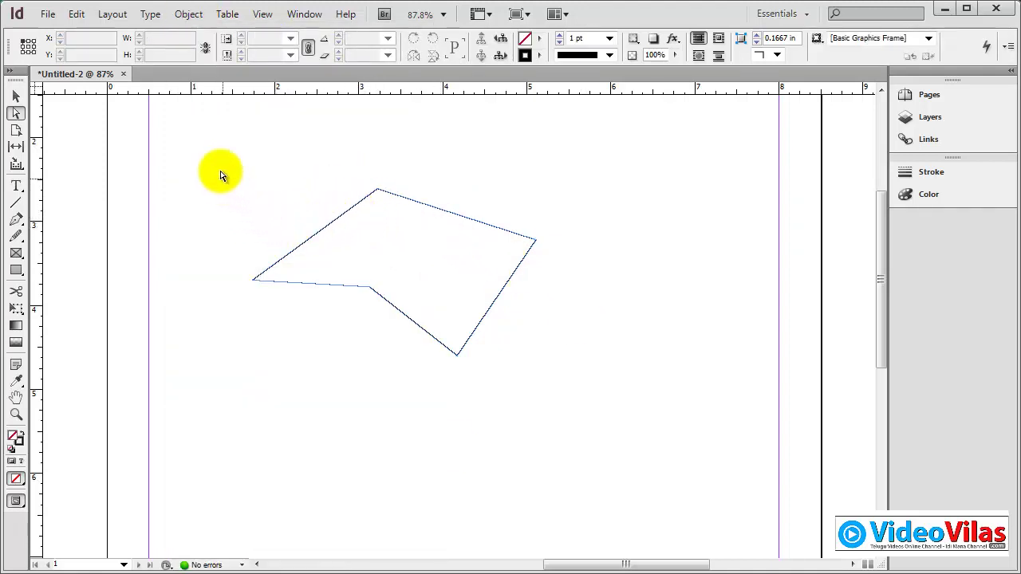
left_click_drag(226, 168, 582, 374)
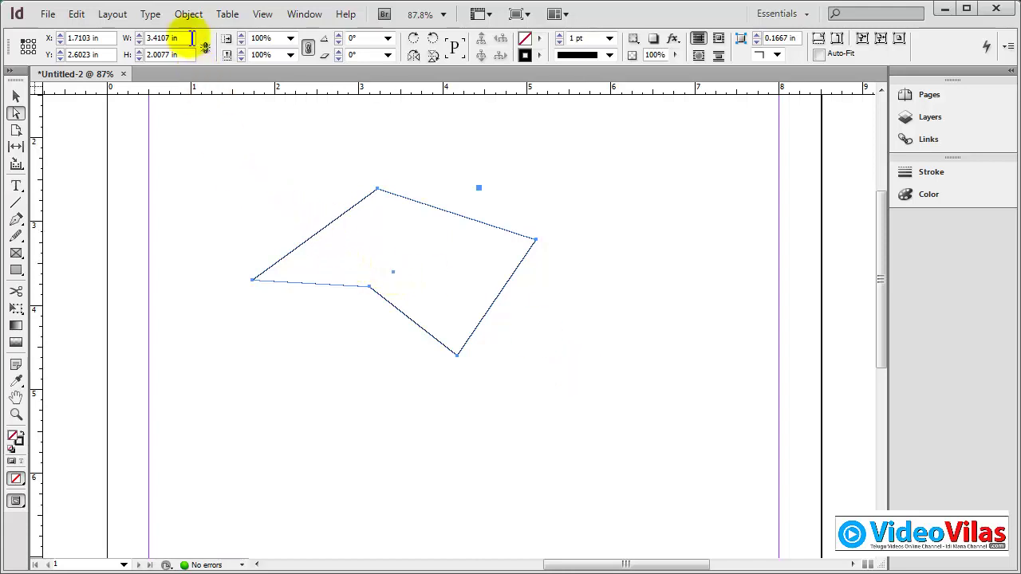
left_click(189, 15)
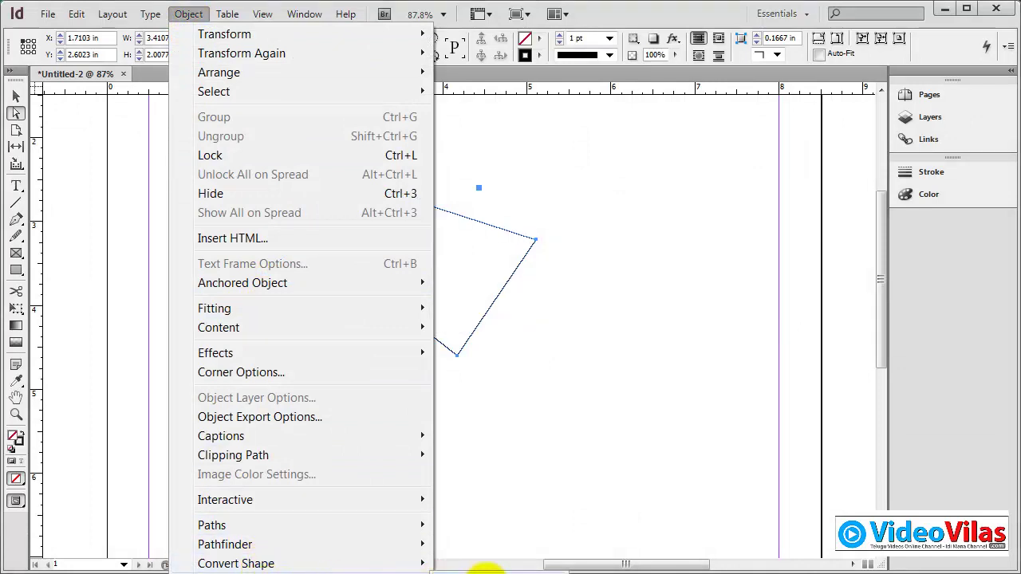
key("Escape")
left_click_drag(215, 164, 323, 276)
left_click(187, 15)
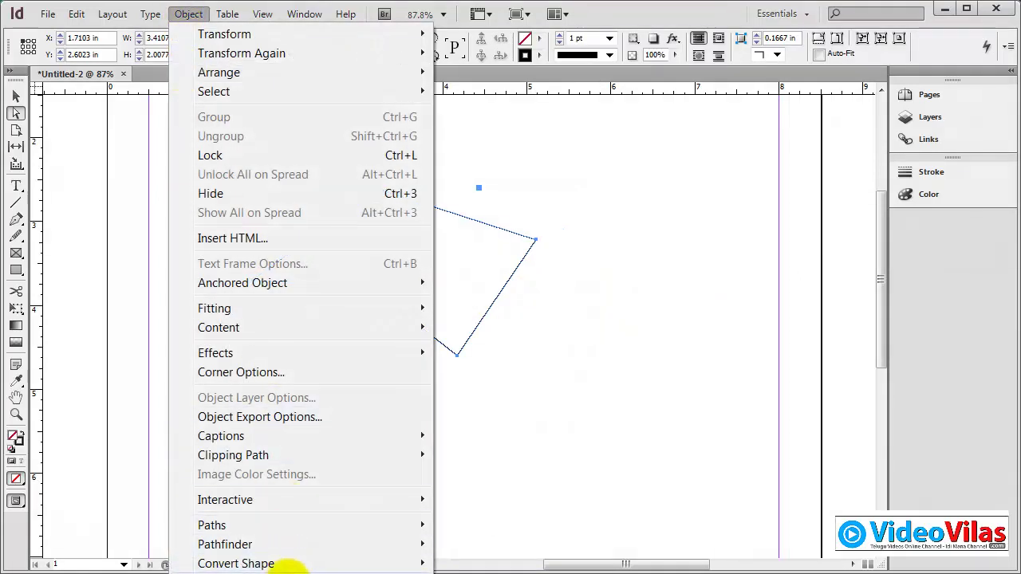
left_click(511, 550)
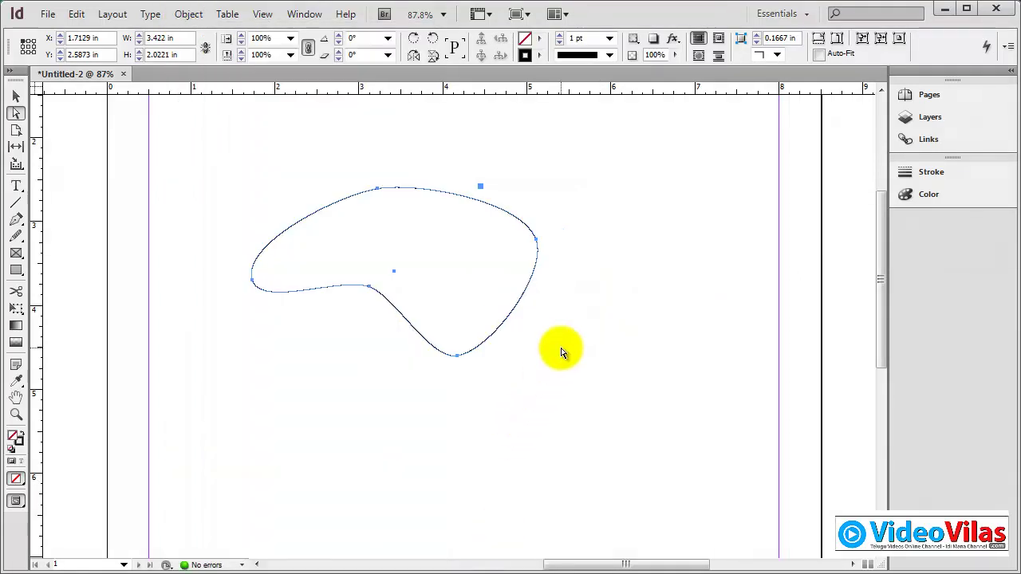
Step: Select all anchor points of the smooth five-point shape and convert them to symmetrical points
left_click(439, 245)
left_click(377, 189)
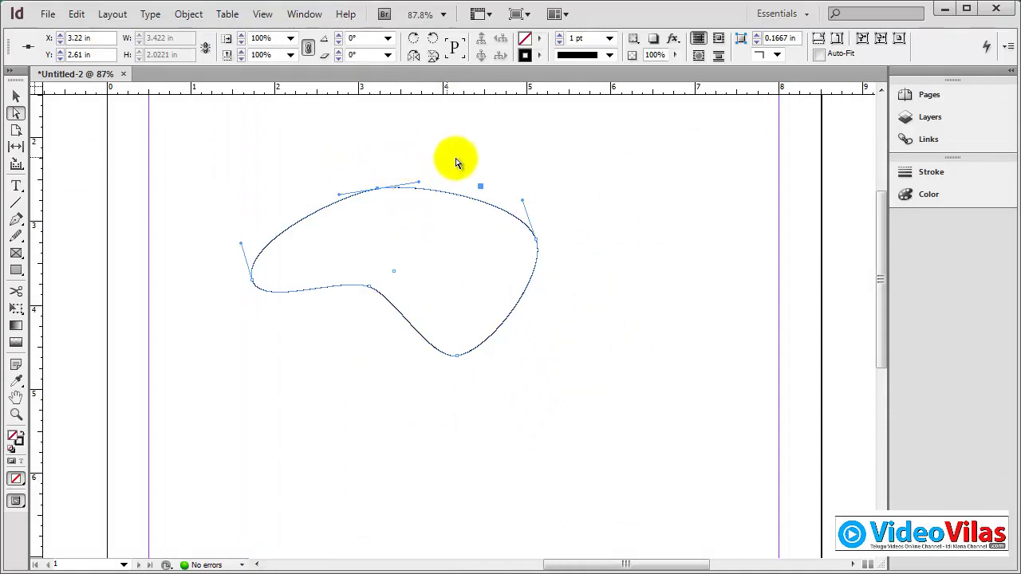
left_click_drag(193, 174, 599, 406)
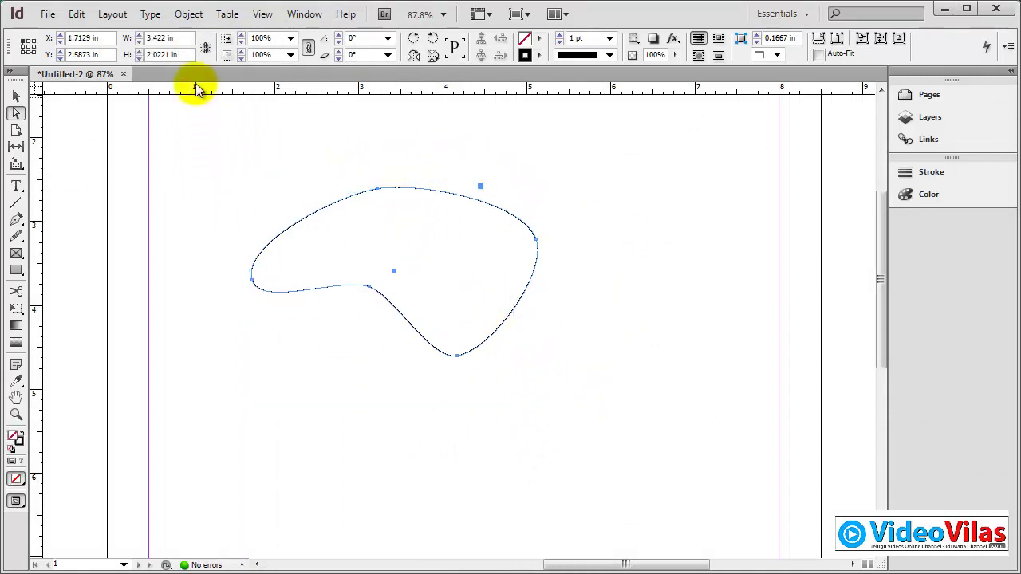
left_click(188, 14)
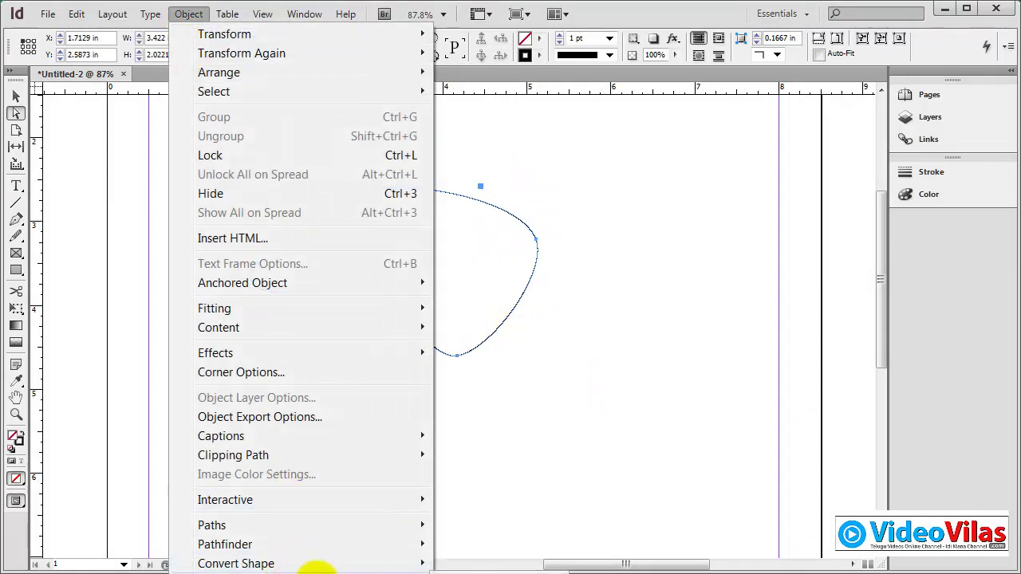
key("Escape")
Step: Examine the direction handles of the curved shape by selecting its anchor points individually
left_click(562, 251)
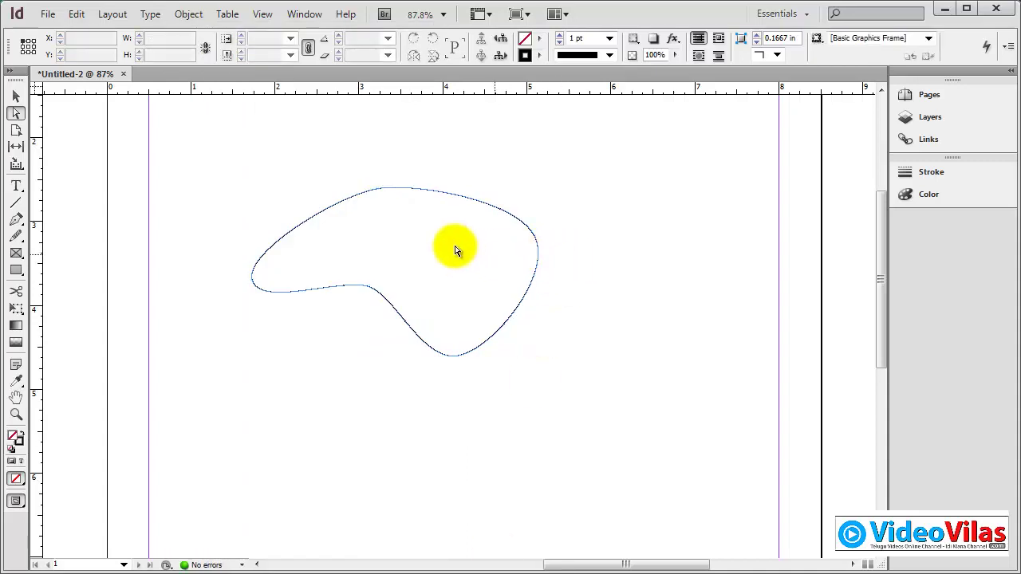
left_click(368, 194)
left_click_drag(195, 221, 276, 313)
left_click_drag(205, 153, 597, 427)
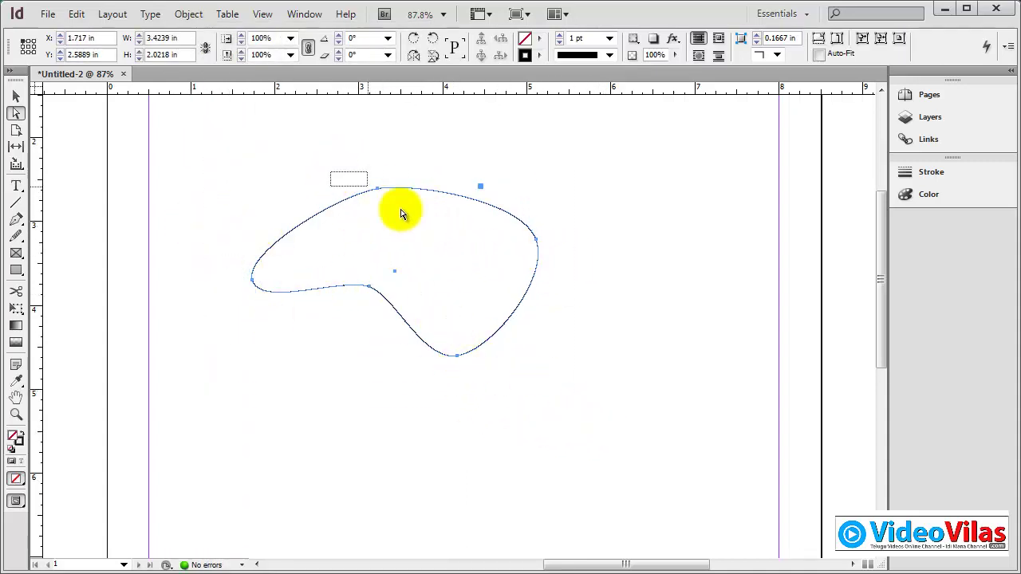
left_click(377, 189)
left_click_drag(562, 221, 525, 280)
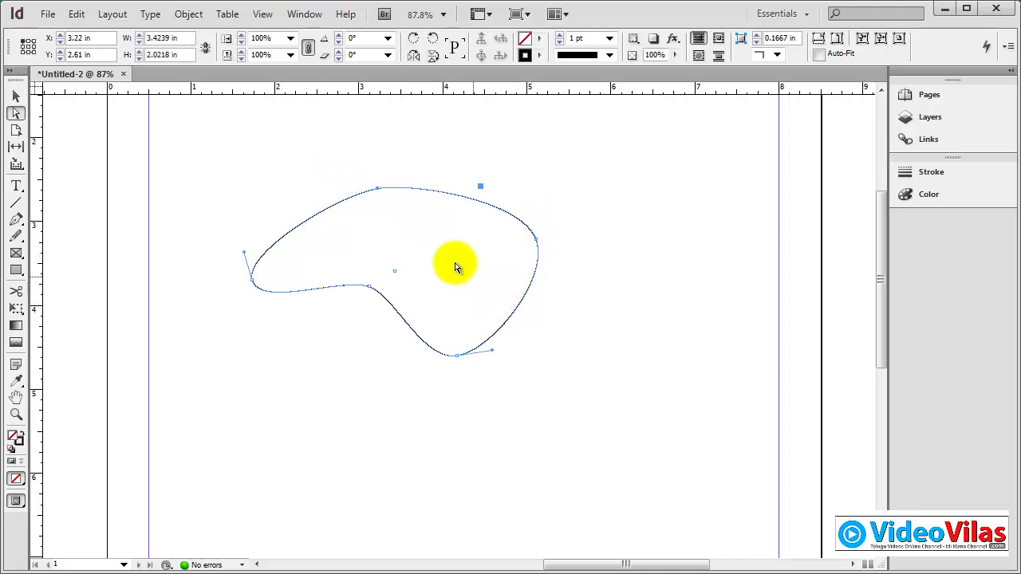
left_click_drag(372, 170, 542, 266)
left_click_drag(354, 155, 420, 227)
left_click_drag(558, 222, 512, 292)
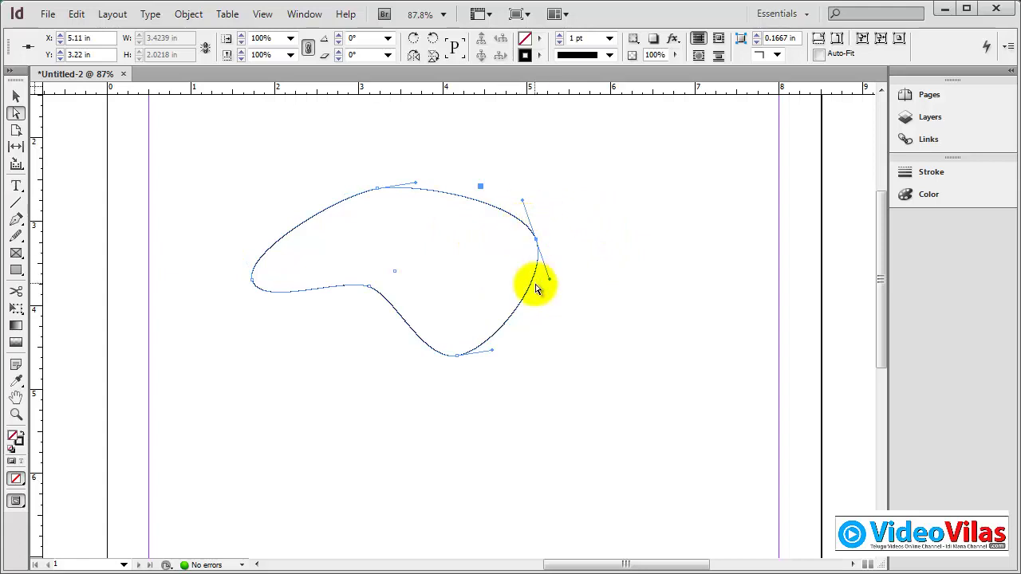
Step: Tilt the direction handle of the shape's lowest anchor point slightly upward, making the shape about 2.04 in high
left_click_drag(491, 347, 467, 372)
left_click_drag(396, 420, 487, 341)
left_click(304, 169)
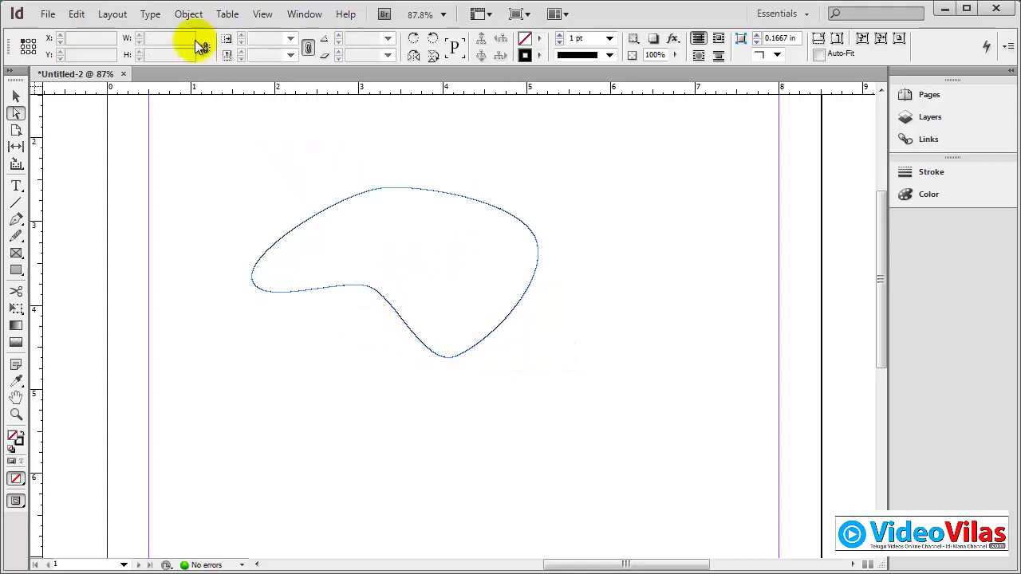
left_click_drag(317, 148, 608, 384)
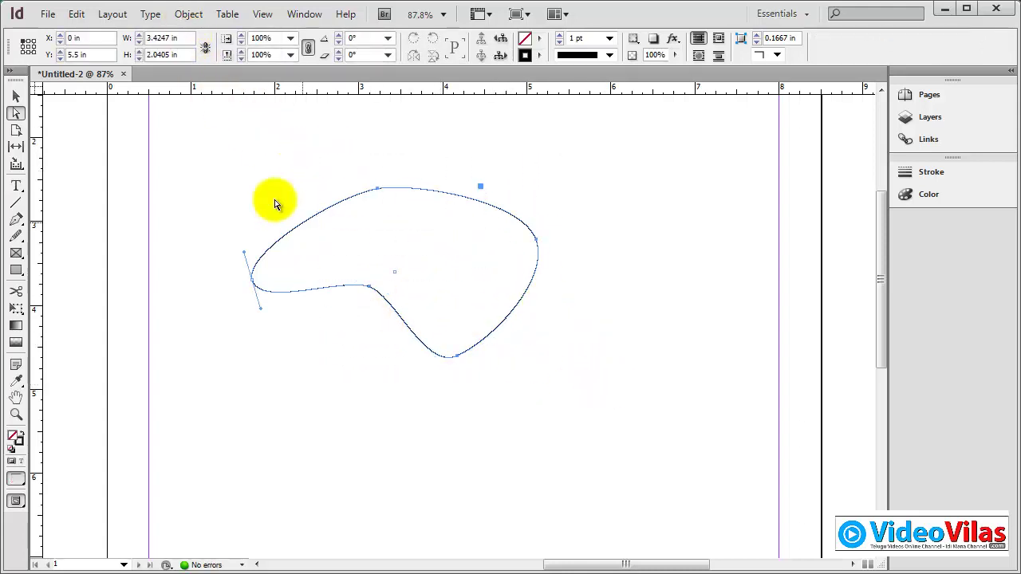
left_click_drag(218, 153, 602, 413)
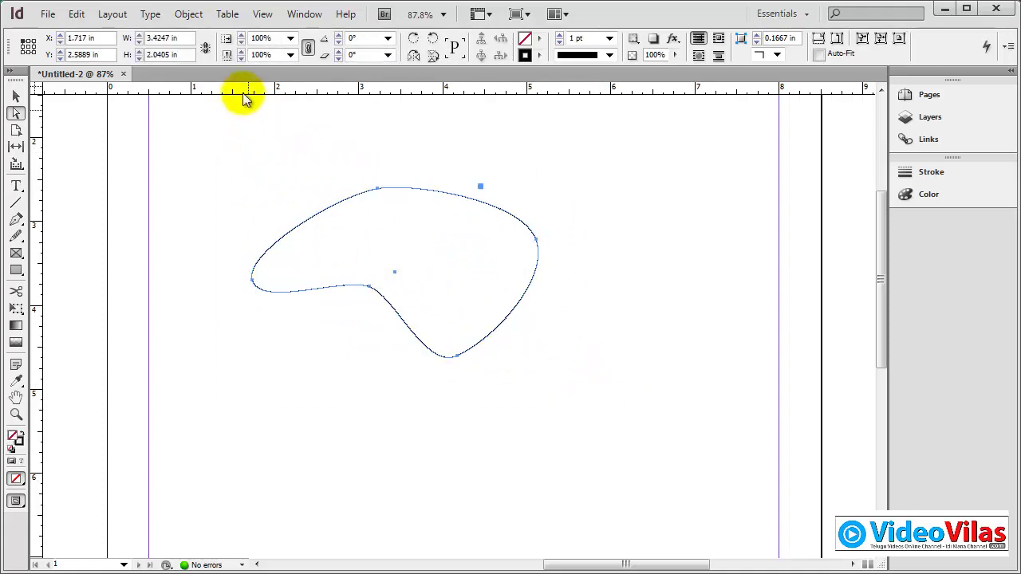
left_click(189, 15)
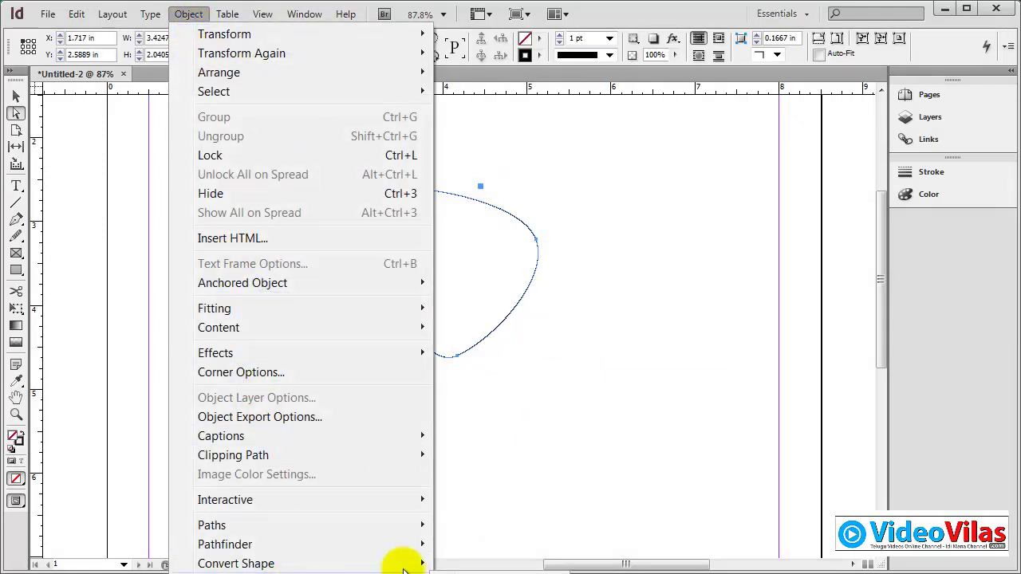
key("Escape")
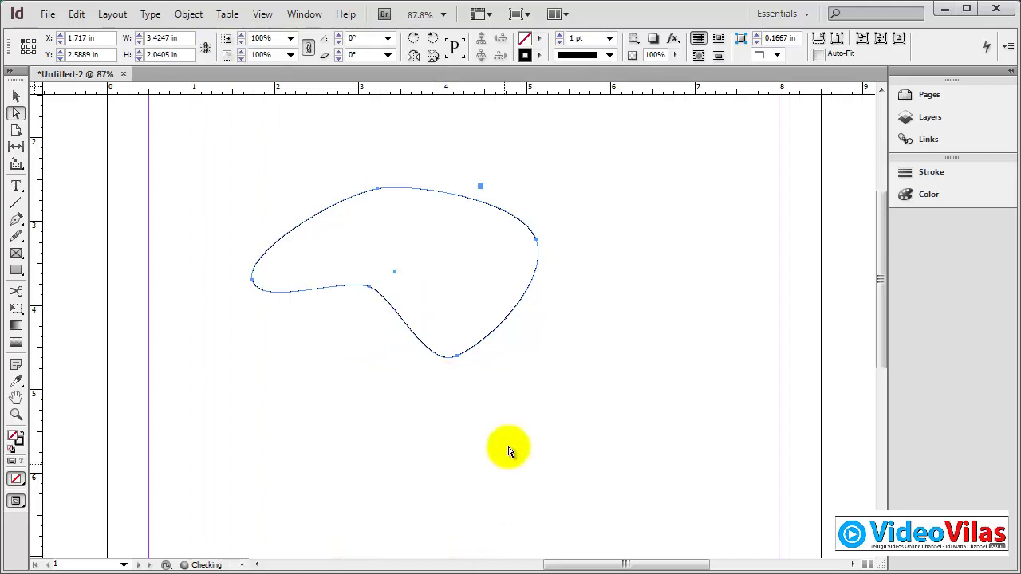
Step: Convert the uppermost and rightmost anchor points of the curved shape to corner points
left_click(402, 188)
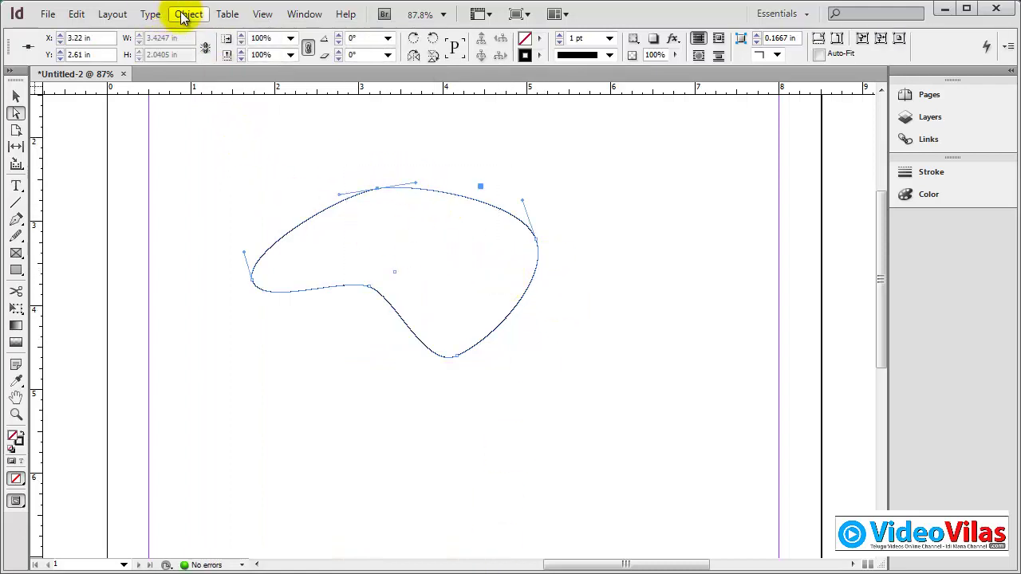
left_click(189, 14)
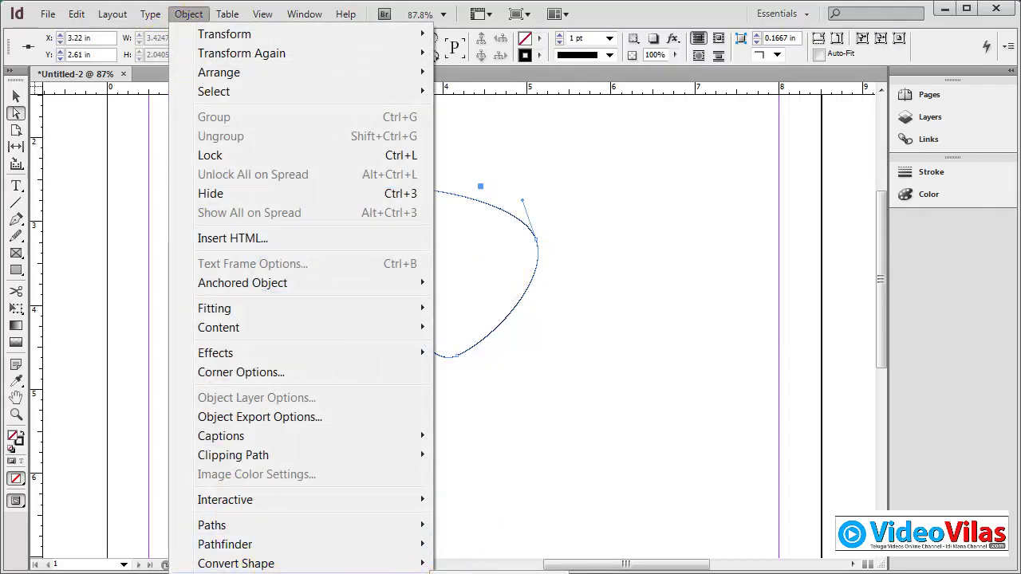
key("Escape")
left_click_drag(522, 194, 578, 281)
left_click(188, 14)
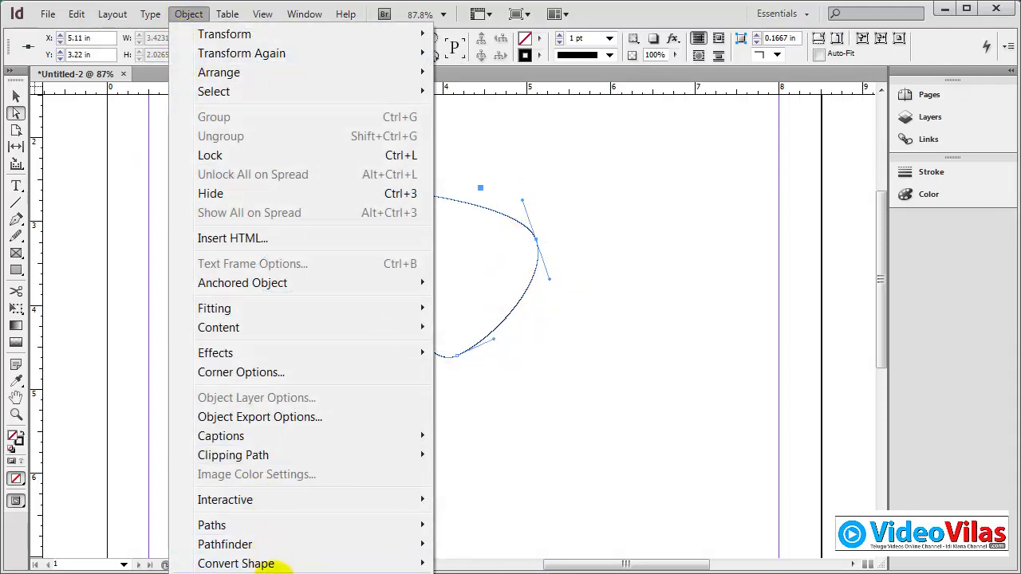
left_click(470, 568)
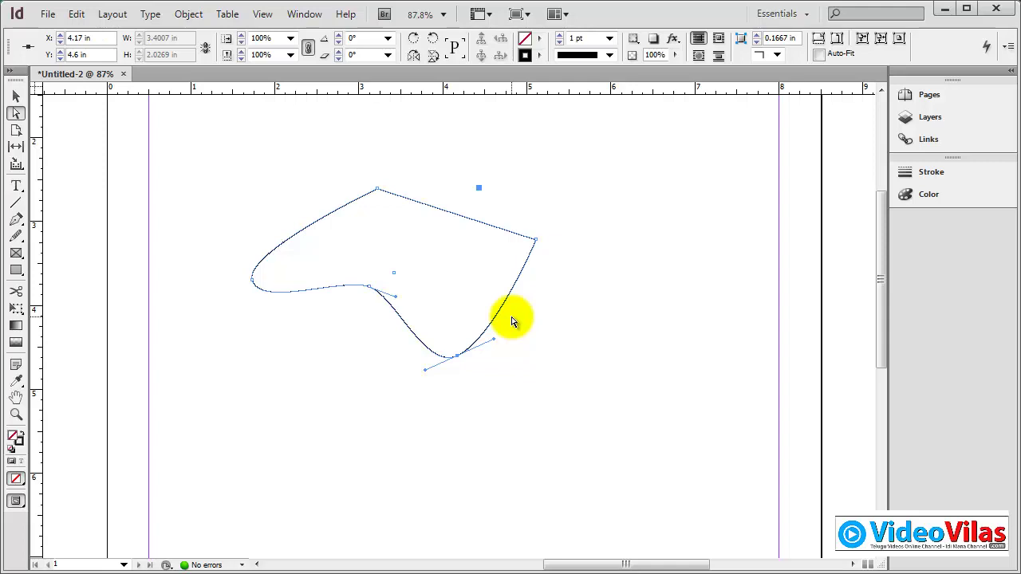
Step: Delete the whole five-point shape from the page
left_click(364, 287)
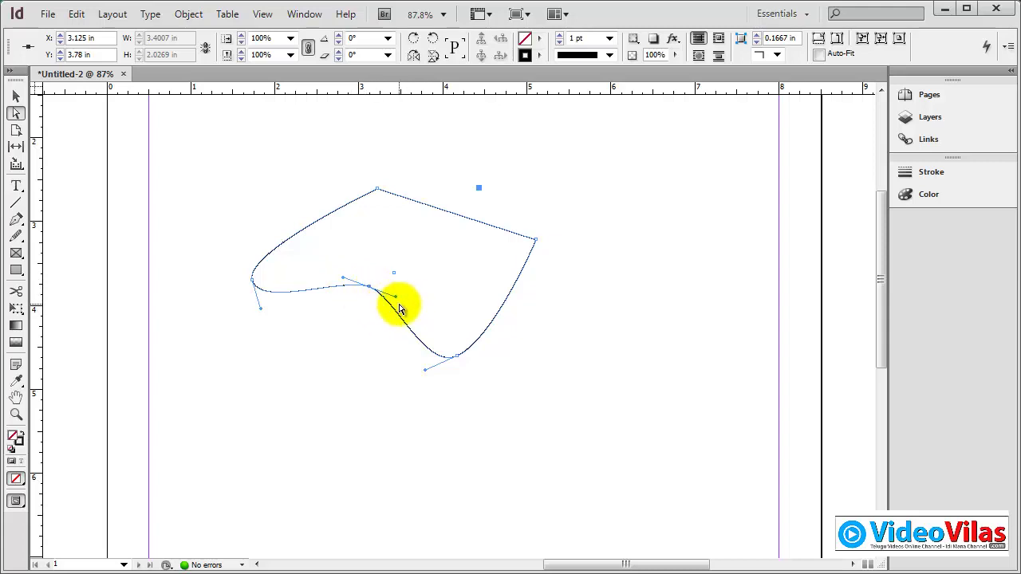
left_click_drag(219, 154, 615, 426)
key("Delete")
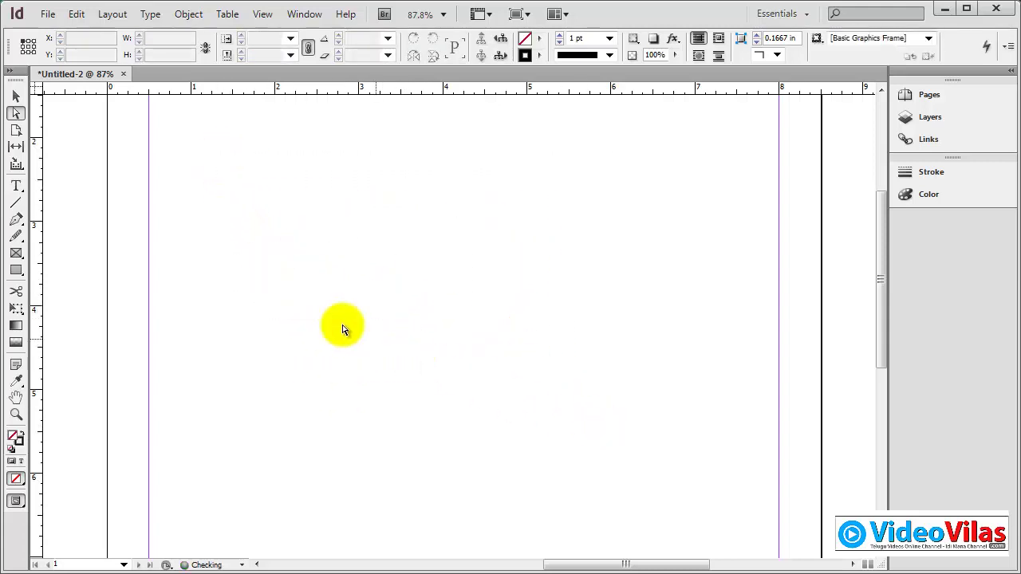
Step: Draw a rectangle about 2.23 in wide and 1.63 in high and convert all its anchor points to smooth points
left_click(16, 268)
left_click_drag(291, 209, 477, 345)
left_click(17, 113)
left_click_drag(284, 186, 494, 398)
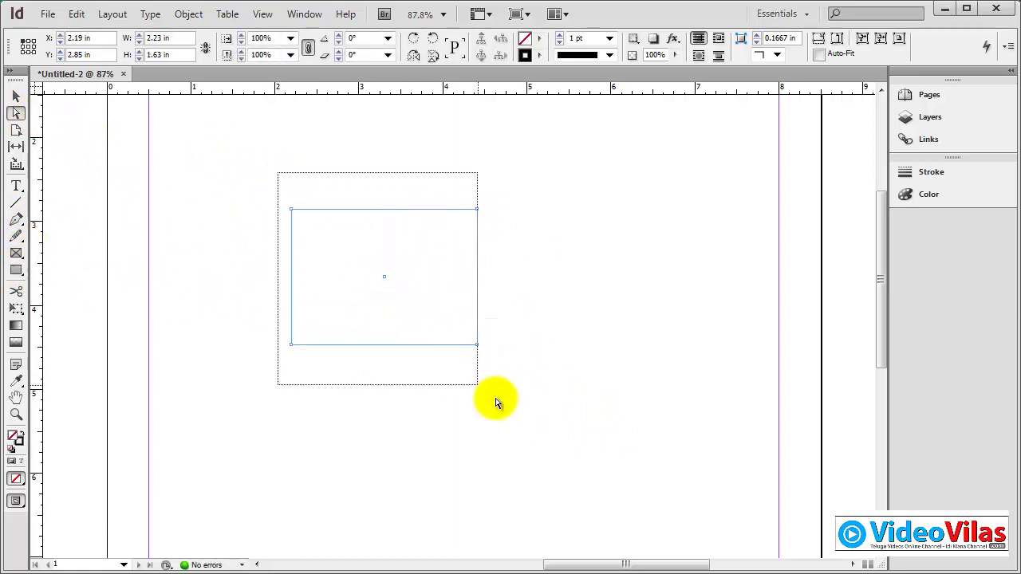
left_click(332, 271)
left_click_drag(262, 167, 512, 407)
left_click(189, 14)
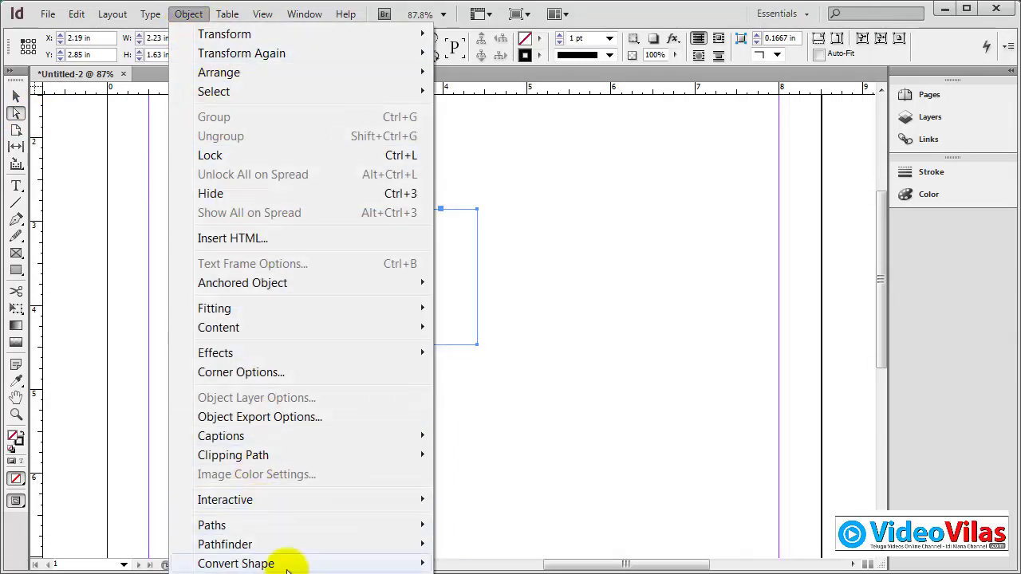
left_click(447, 570)
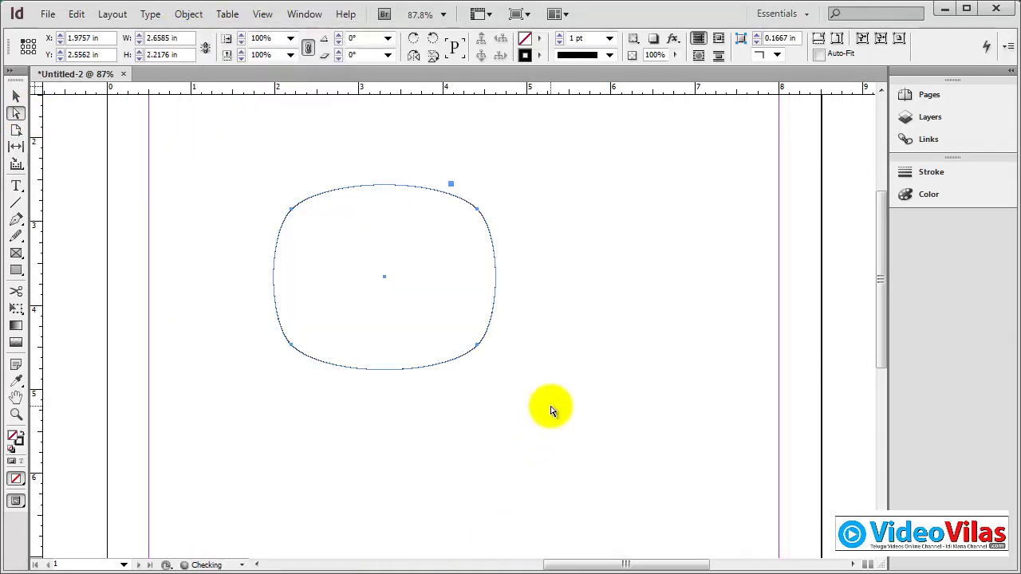
Step: Delete the smoothed rectangle from the page
left_click(516, 332)
left_click_drag(242, 155, 548, 264)
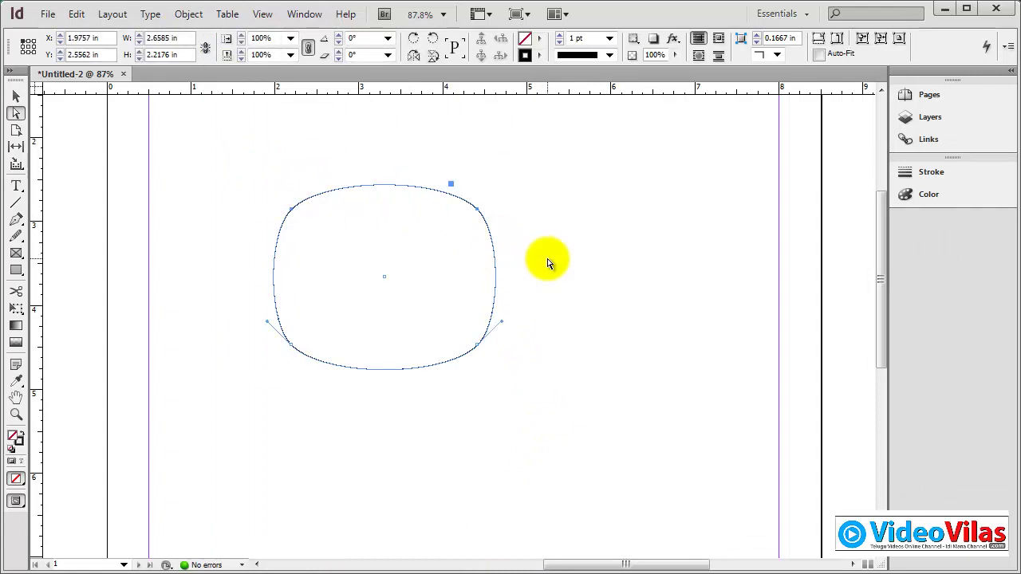
left_click(16, 96)
left_click_drag(270, 155, 418, 308)
key("Delete")
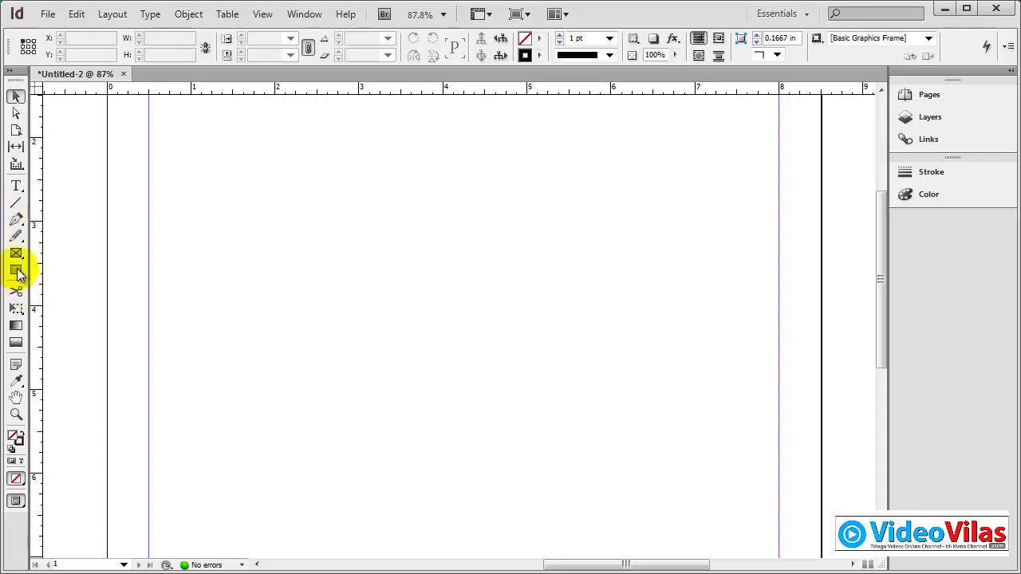
left_click(188, 13)
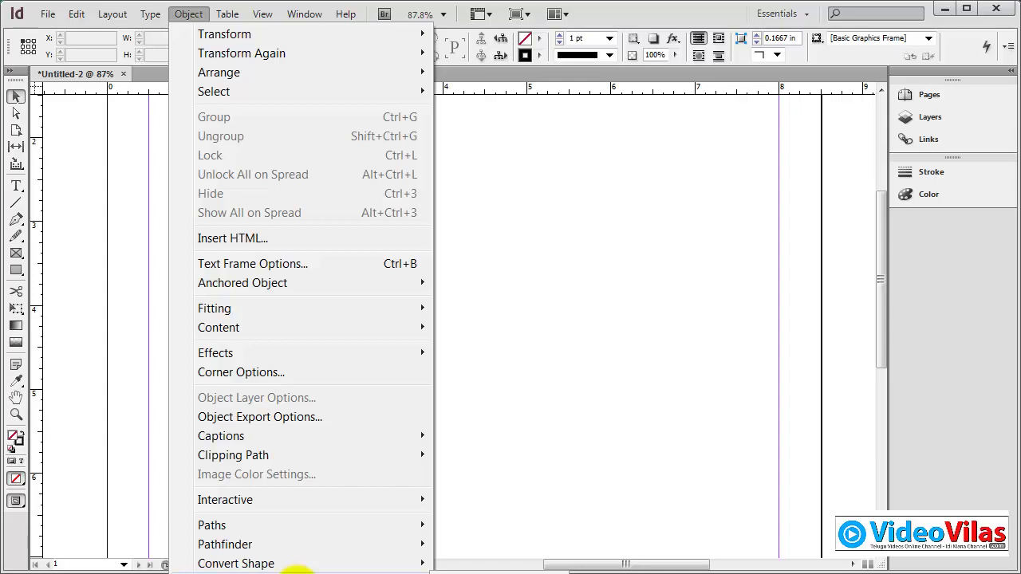
left_click(524, 424)
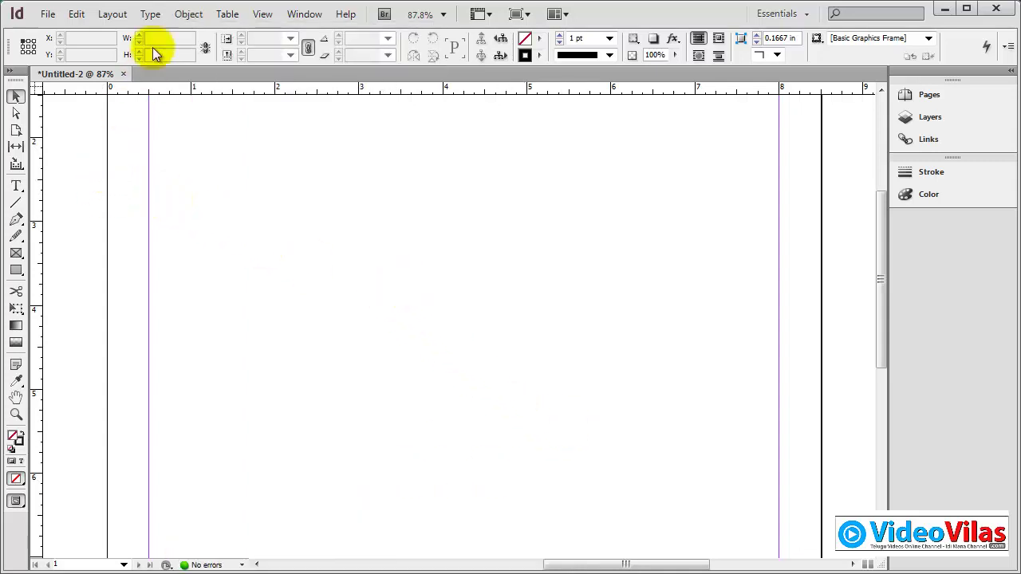
left_click(189, 13)
mouse_move(247, 567)
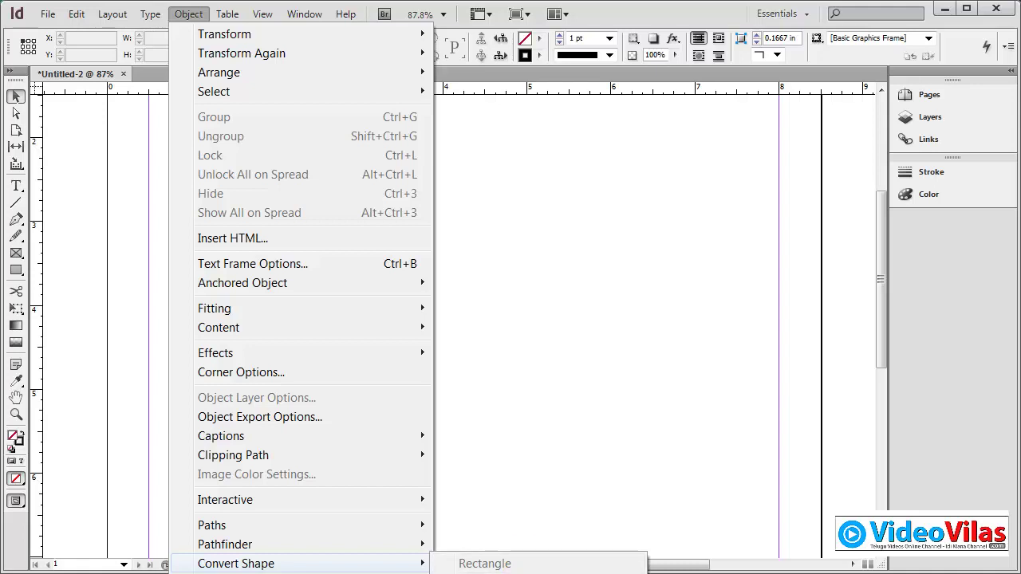
left_click(477, 269)
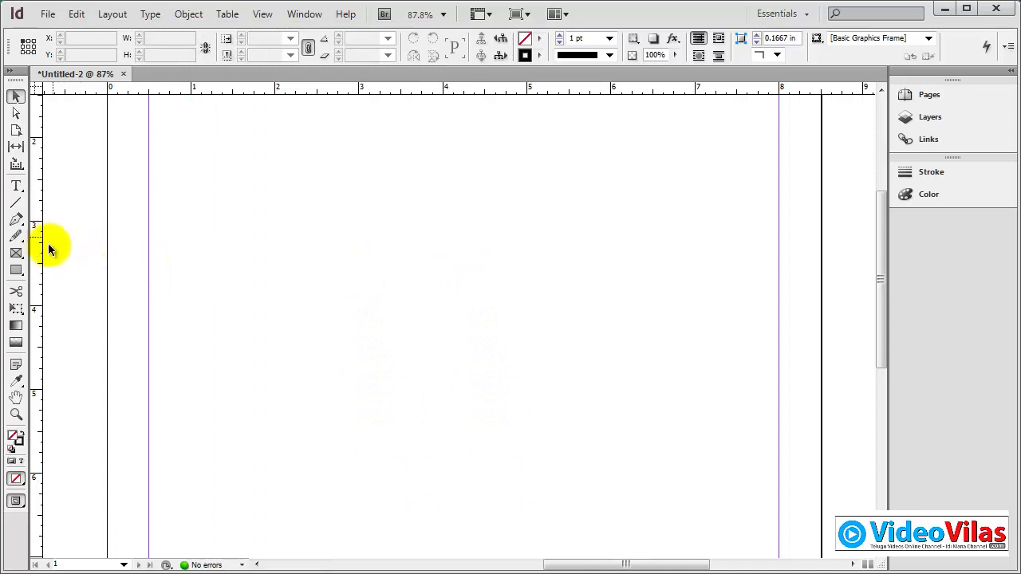
Step: Draw two rectangles side by side near the page top, about 1.53 by 1.32 in and about 1.53 by 1.36 in
left_click(16, 271)
left_click_drag(210, 150, 339, 261)
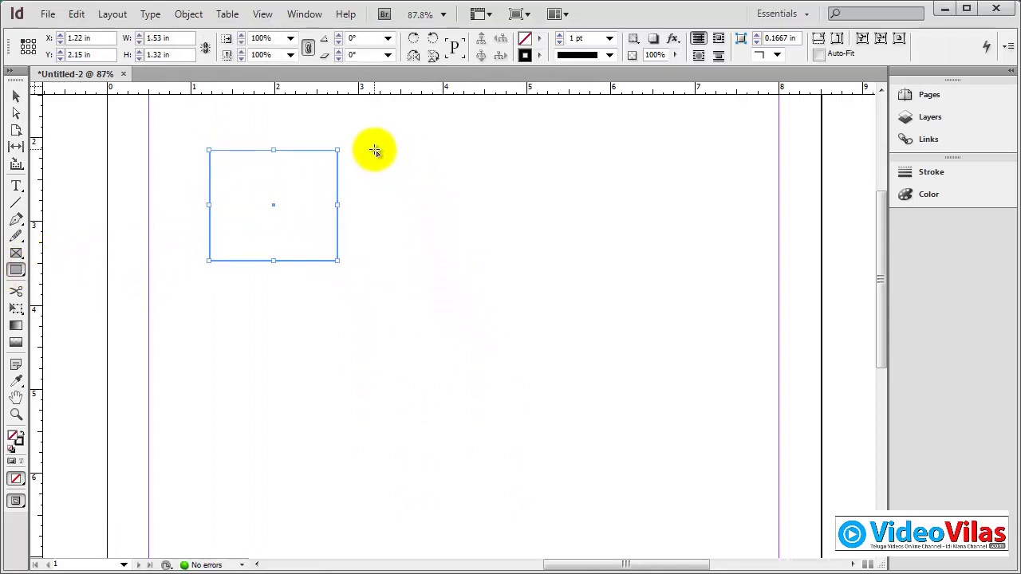
left_click(372, 147)
left_click_drag(372, 147, 500, 260)
left_click(16, 95)
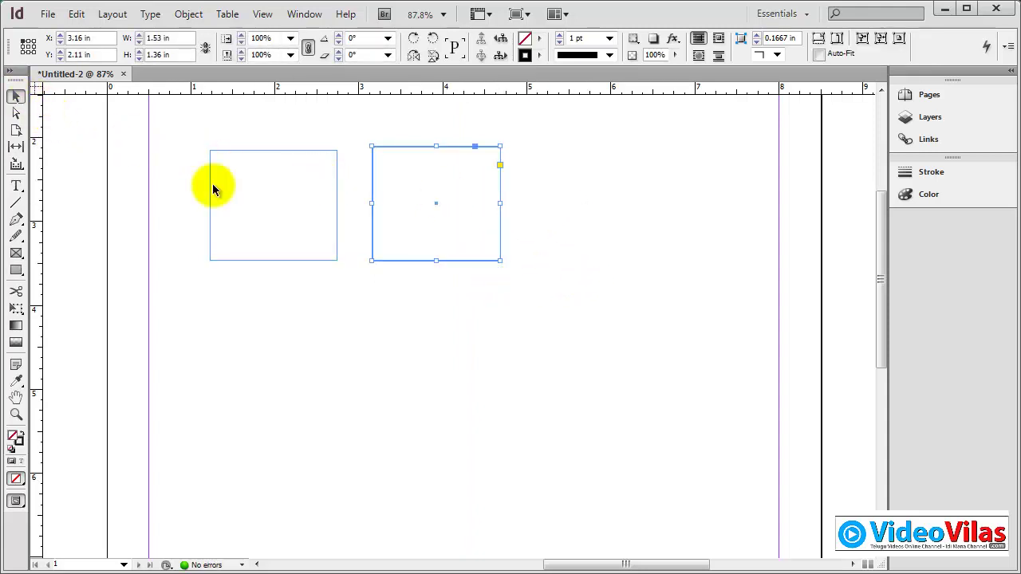
Step: Delete the left of the two rectangles
left_click(244, 134)
left_click(294, 224)
key("Delete")
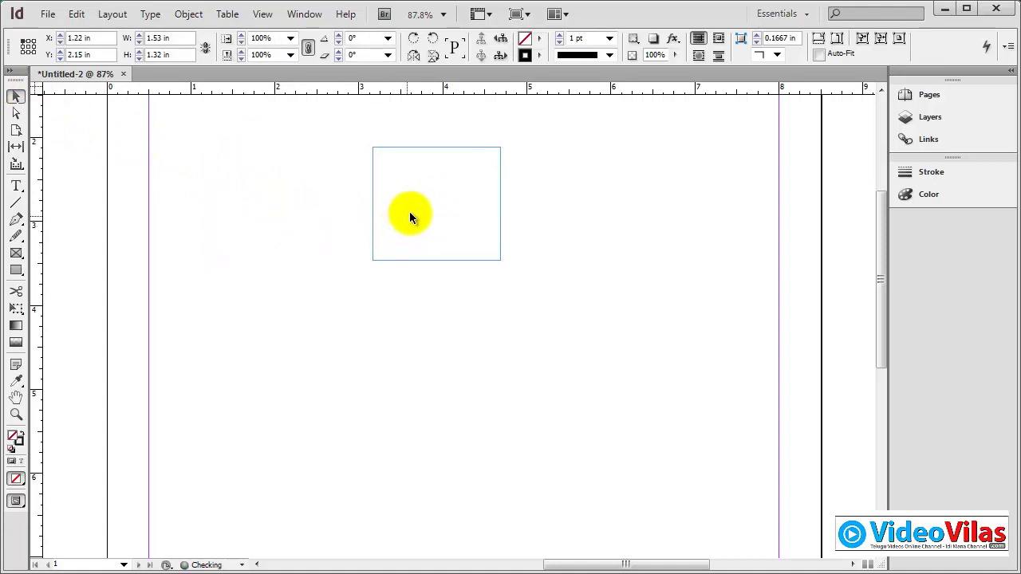
Step: Duplicate the remaining rectangle to both sides with equal gaps to form a row of three
left_click(439, 171)
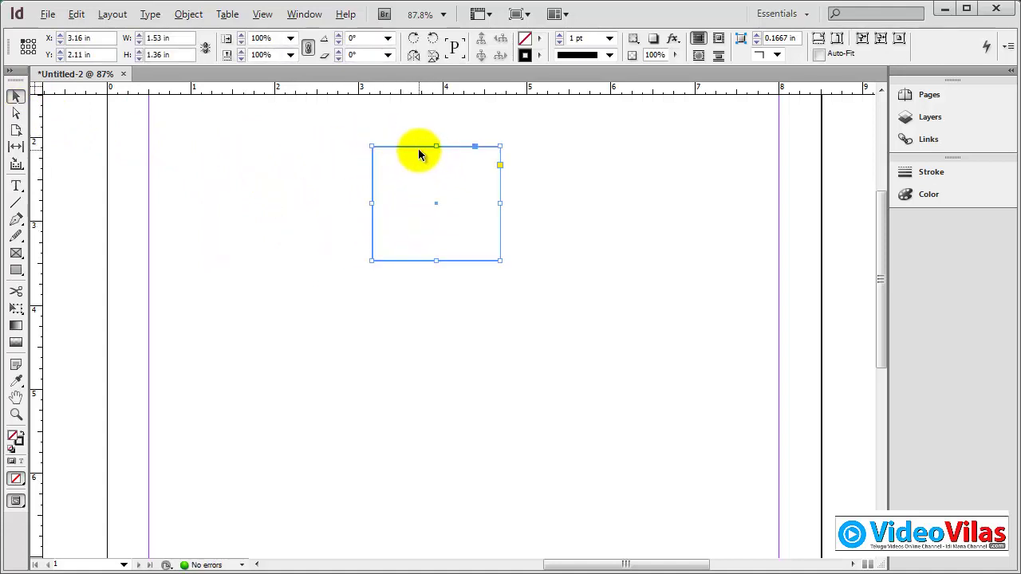
left_click_drag(417, 152, 627, 337)
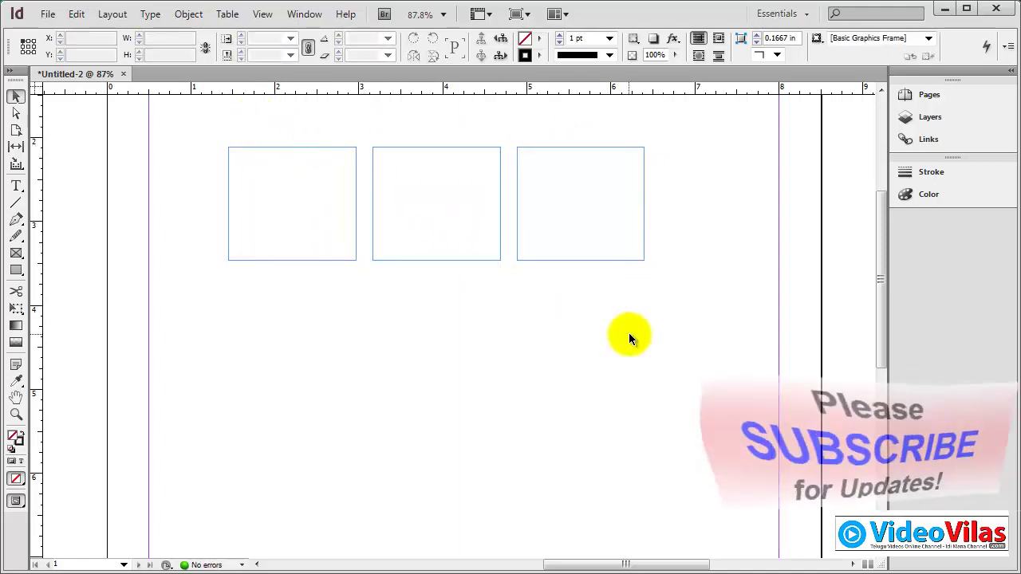
left_click(331, 391)
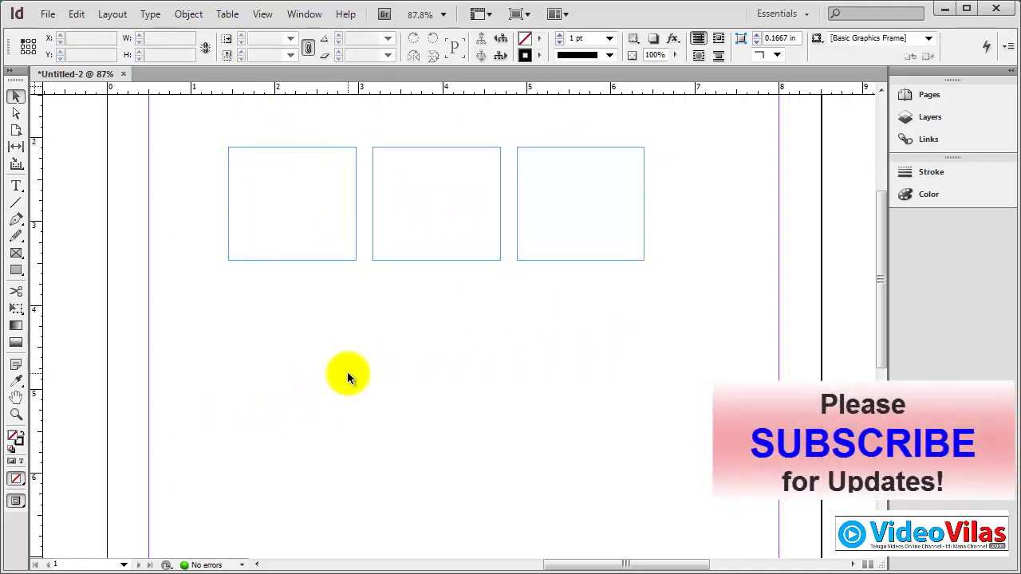
Step: Draw a text frame about 5 in wide and 2.2 in high below the rectangles, spanning the full row
left_click(15, 186)
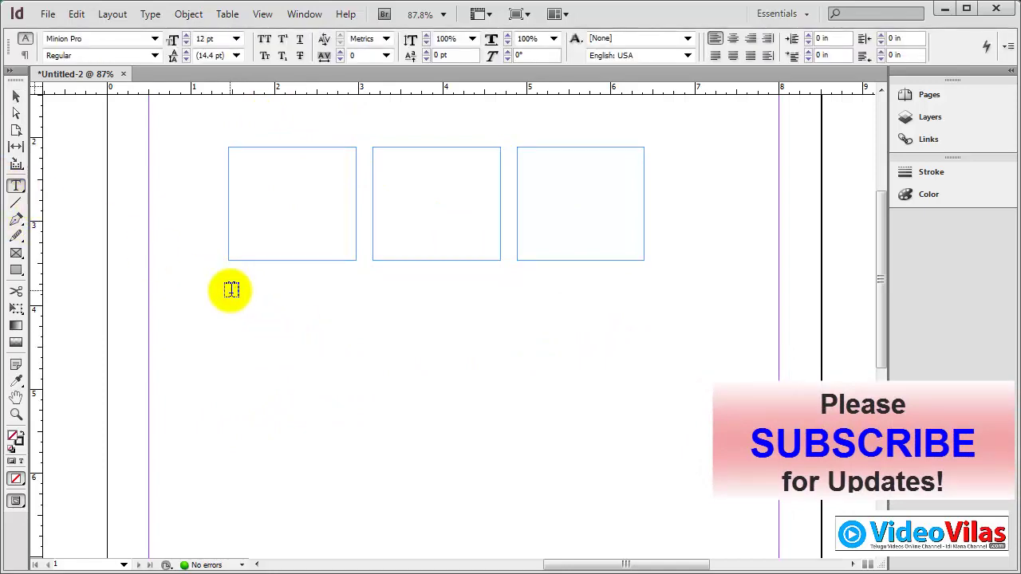
left_click_drag(228, 290, 644, 476)
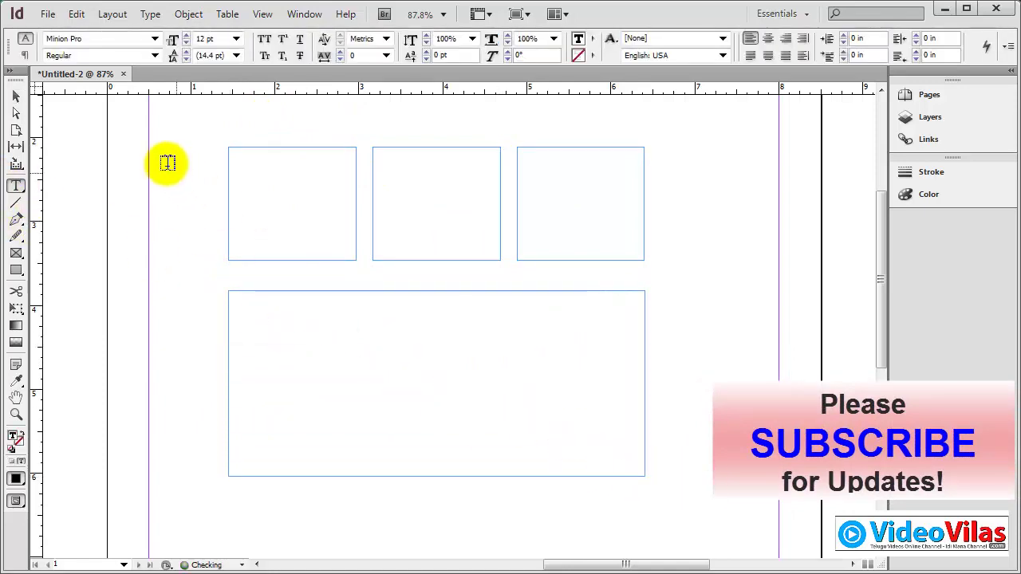
Step: Fill the empty text frame below the three rectangles with placeholder text
left_click(150, 14)
left_click(228, 531)
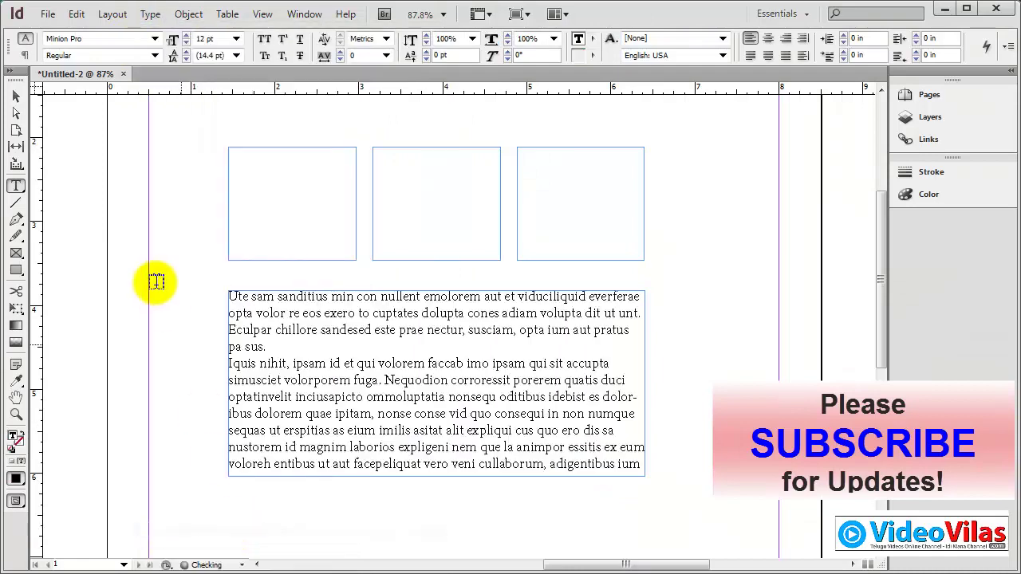
left_click(17, 97)
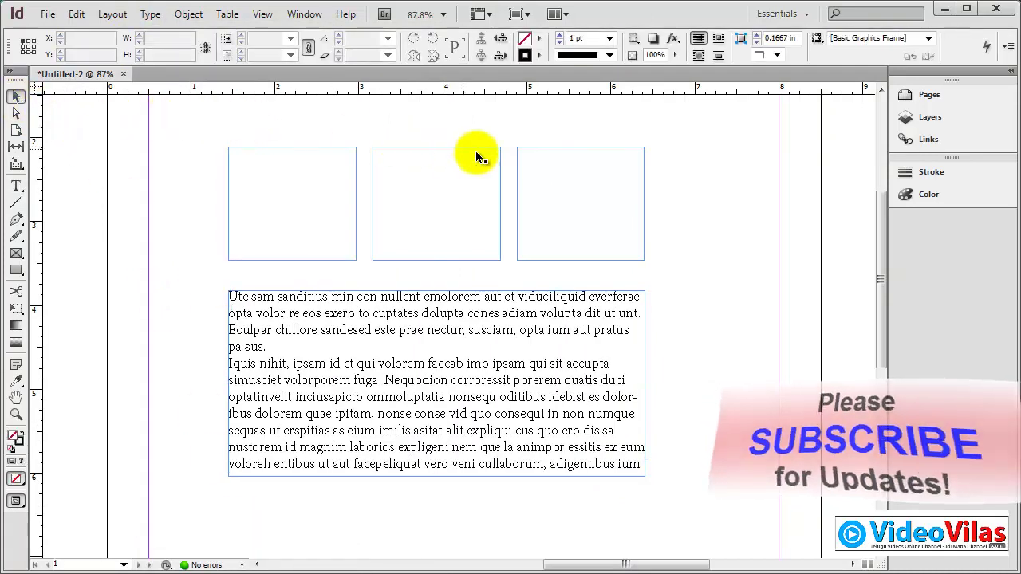
Step: Convert the three rectangles in the row to ellipses
left_click_drag(212, 120, 611, 244)
left_click(185, 13)
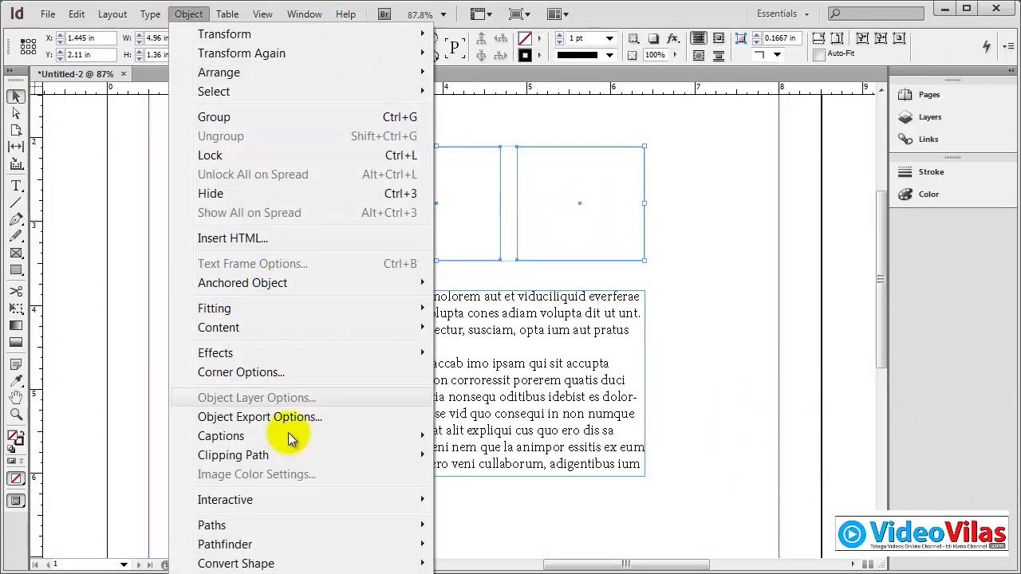
mouse_move(291, 563)
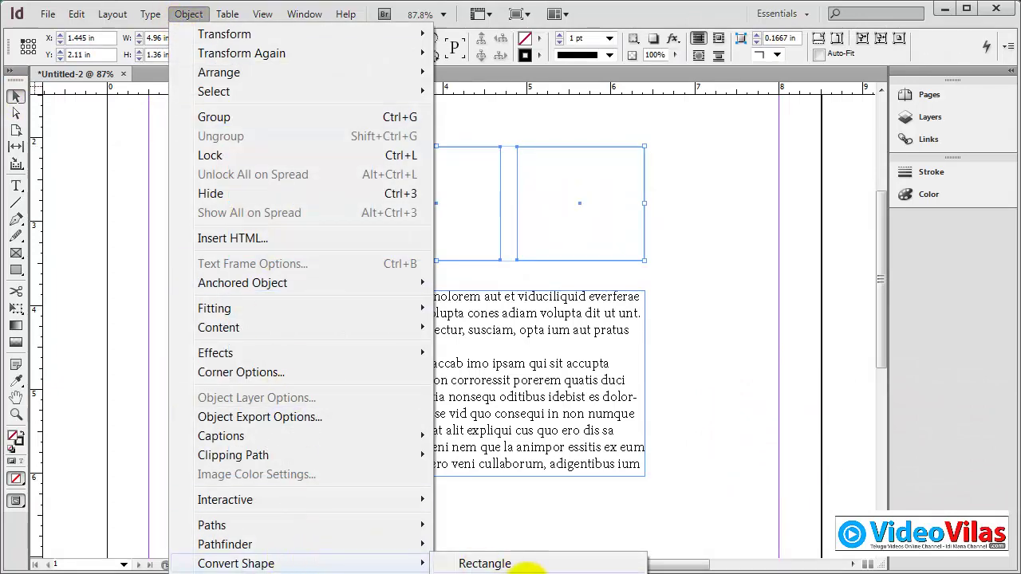
left_click(494, 573)
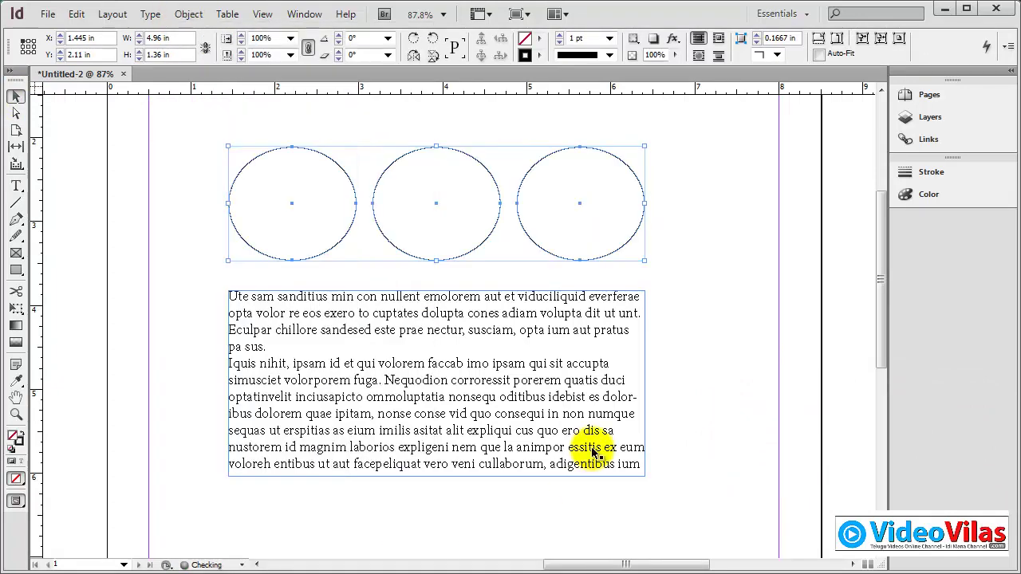
left_click(696, 284)
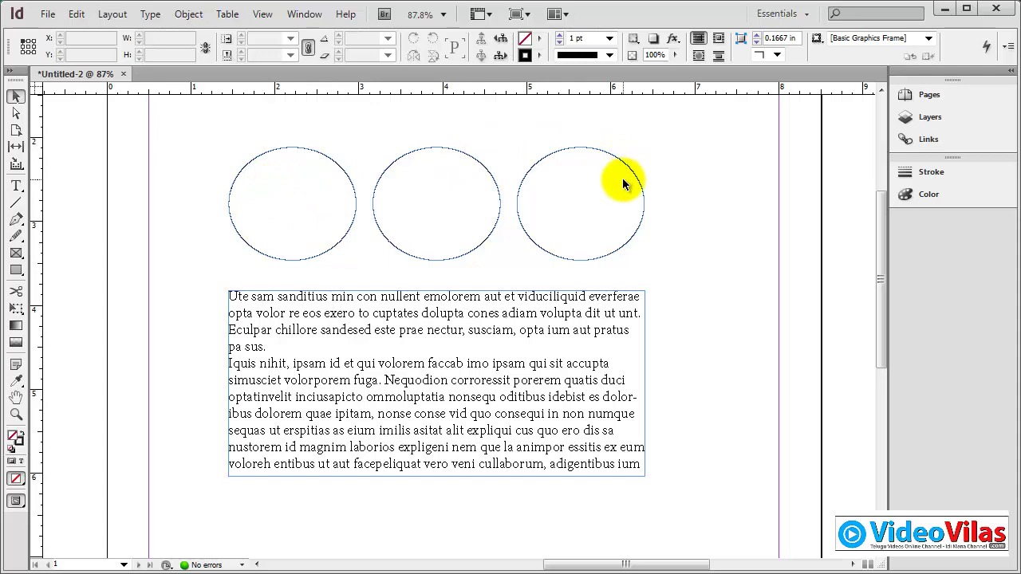
Step: Convert the three ellipses back to rectangles
left_click_drag(181, 132, 649, 260)
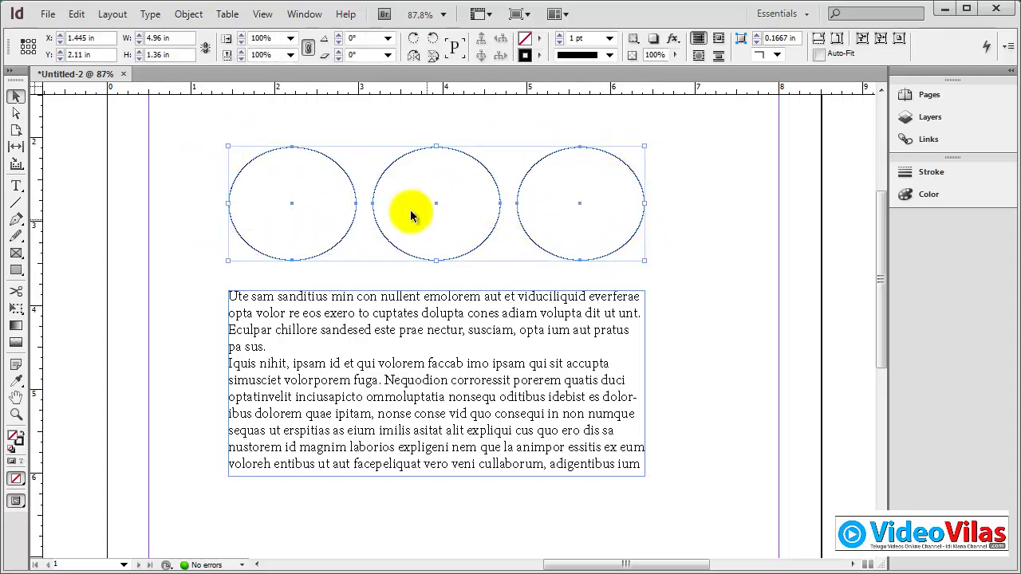
left_click(194, 17)
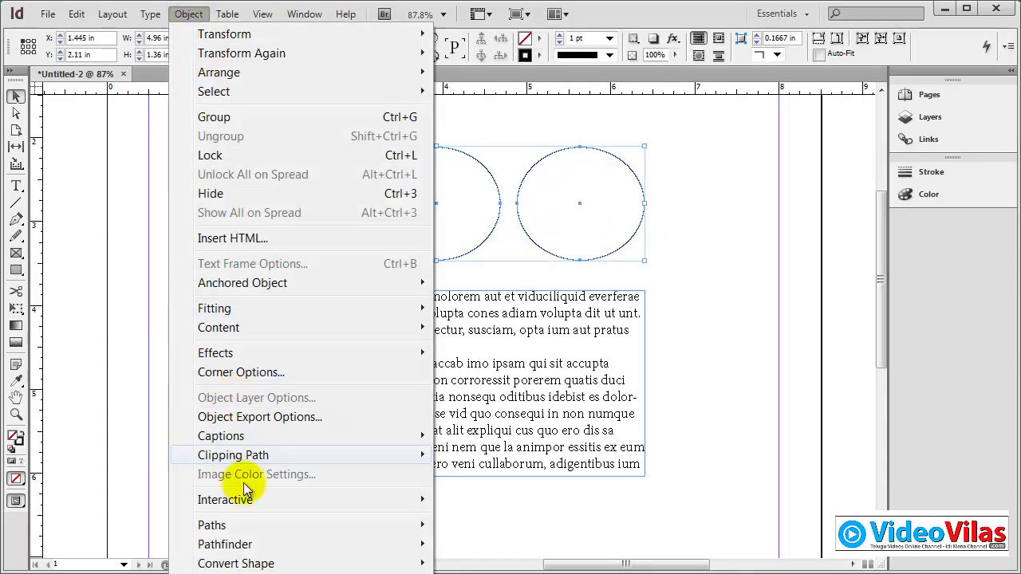
mouse_move(260, 565)
left_click(506, 558)
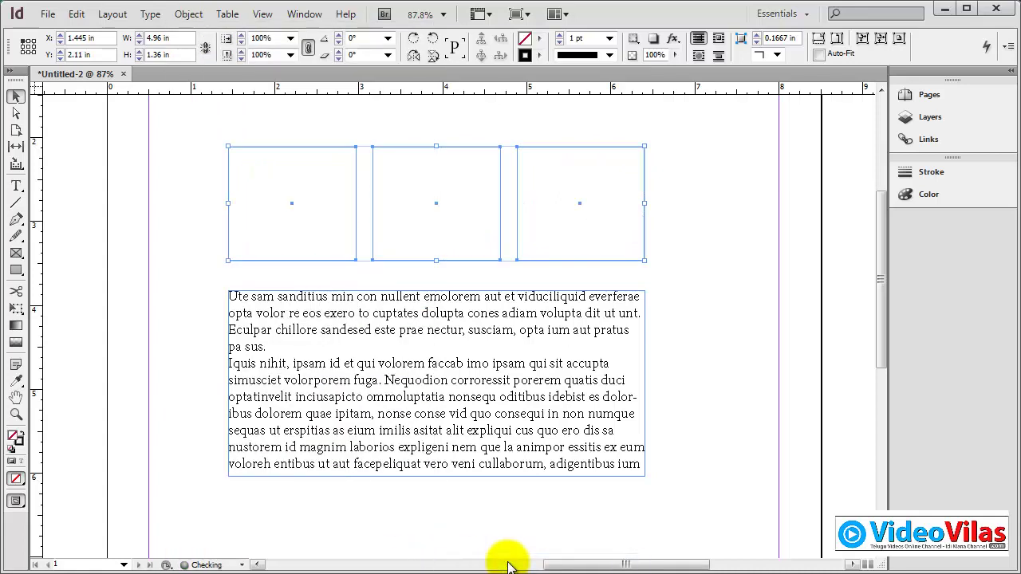
left_click(705, 316)
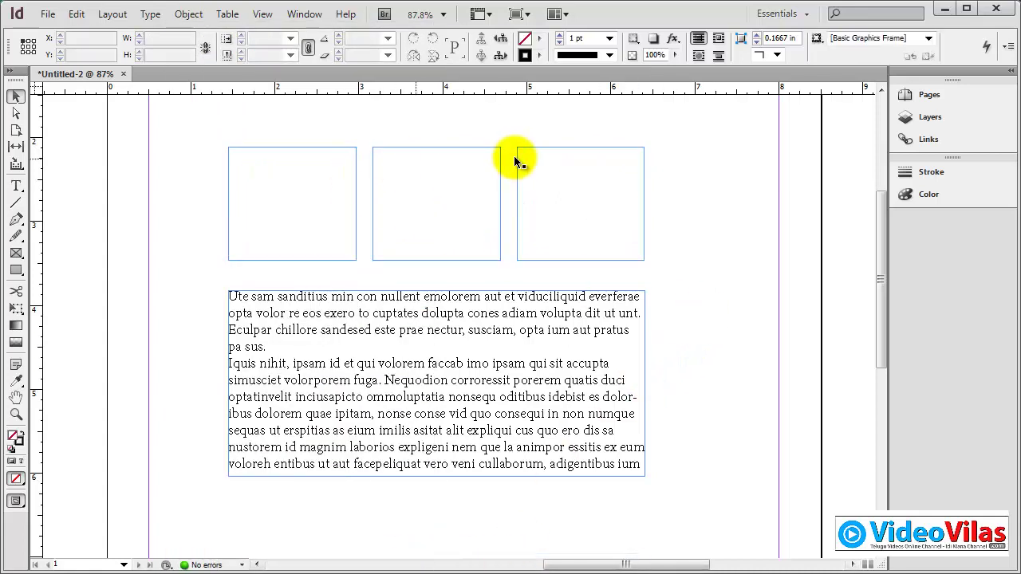
Step: Fill the three rectangles with a teal green picked in the Color Picker
left_click(527, 219)
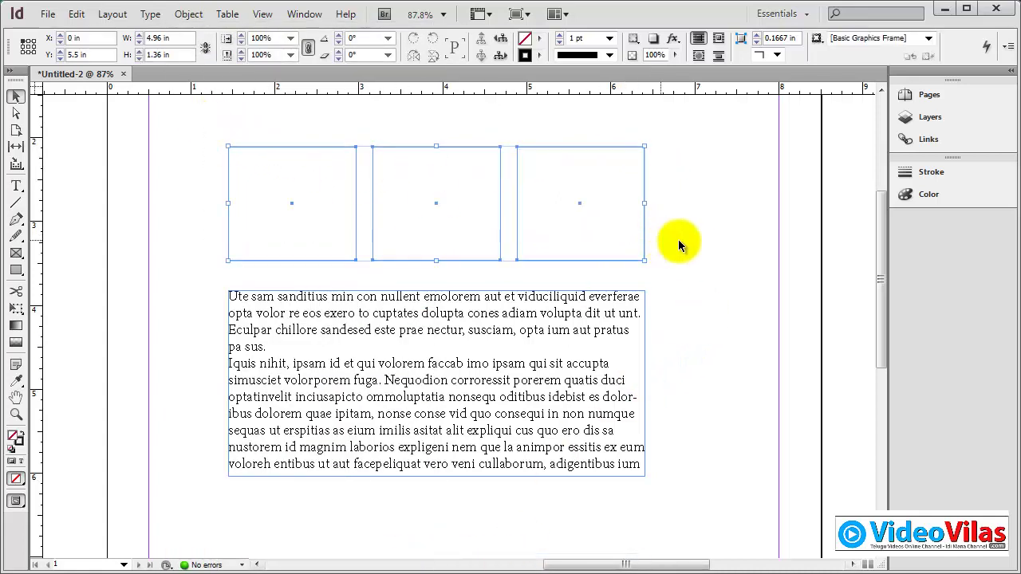
left_click(909, 194)
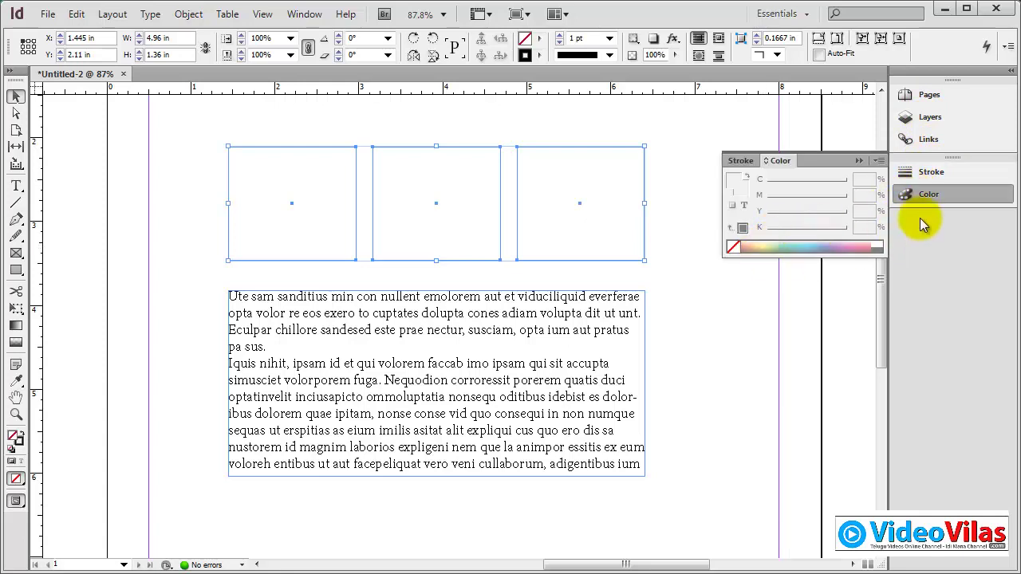
left_click(912, 175)
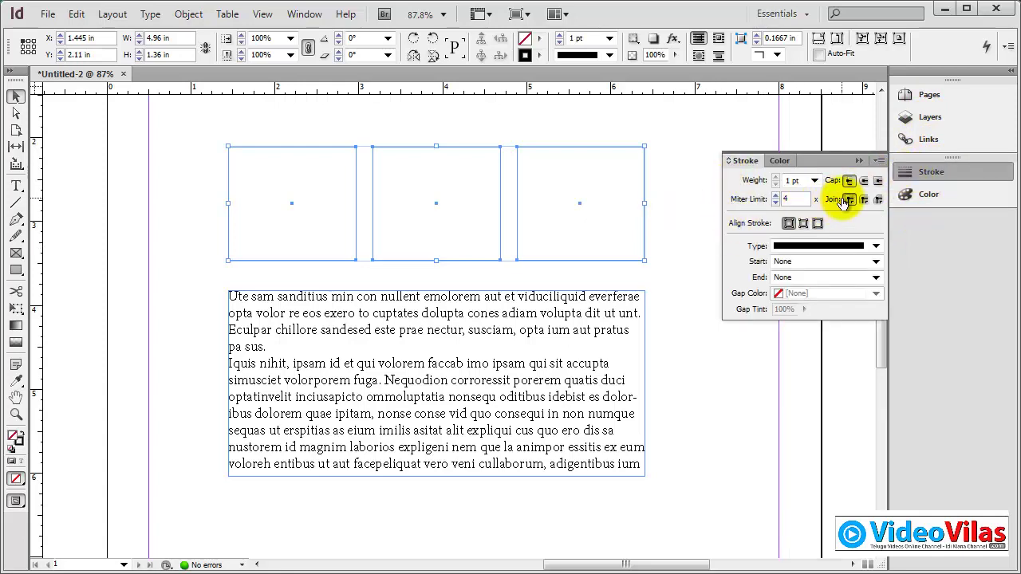
left_click(858, 160)
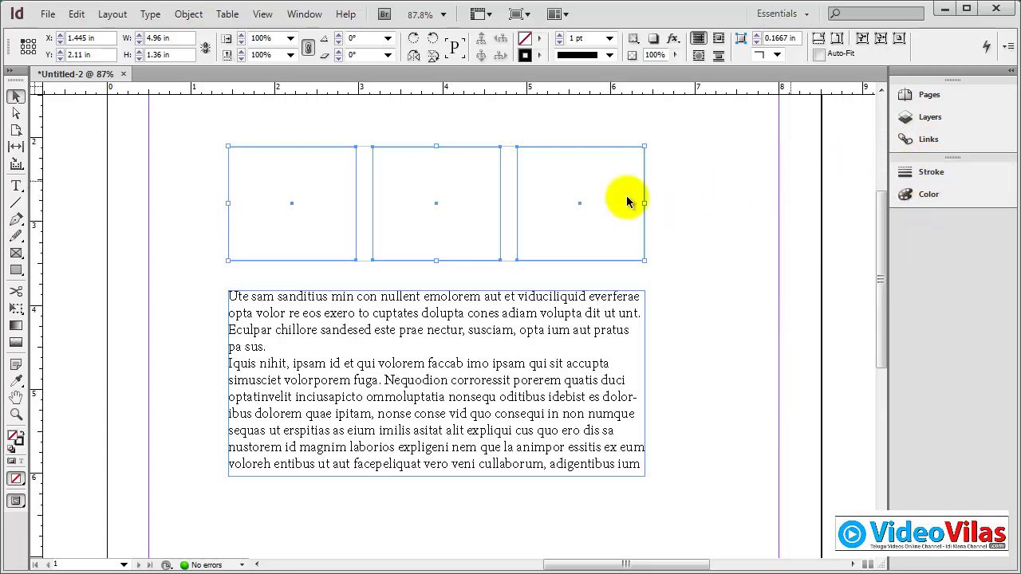
left_click(17, 486)
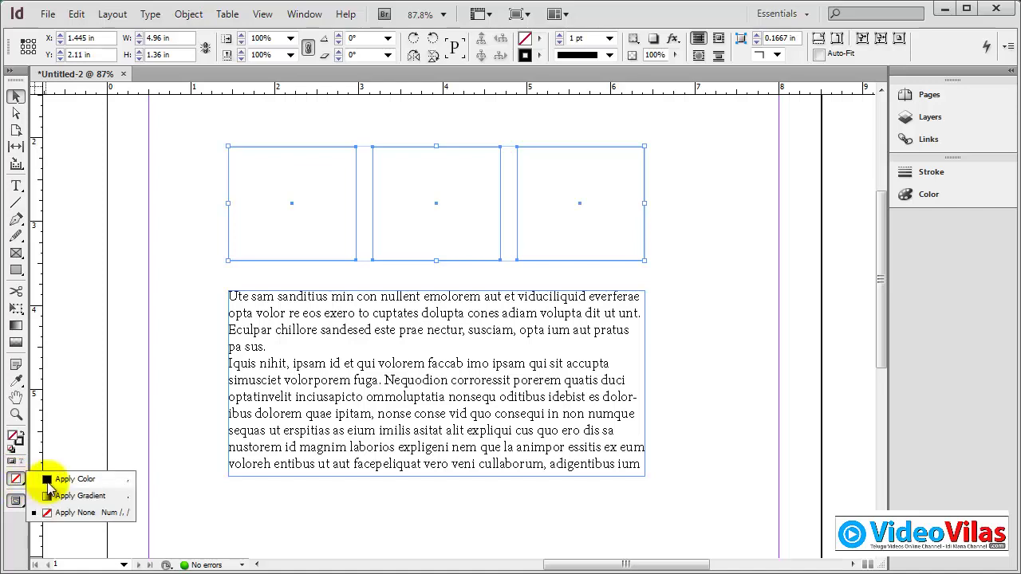
double_click(16, 439)
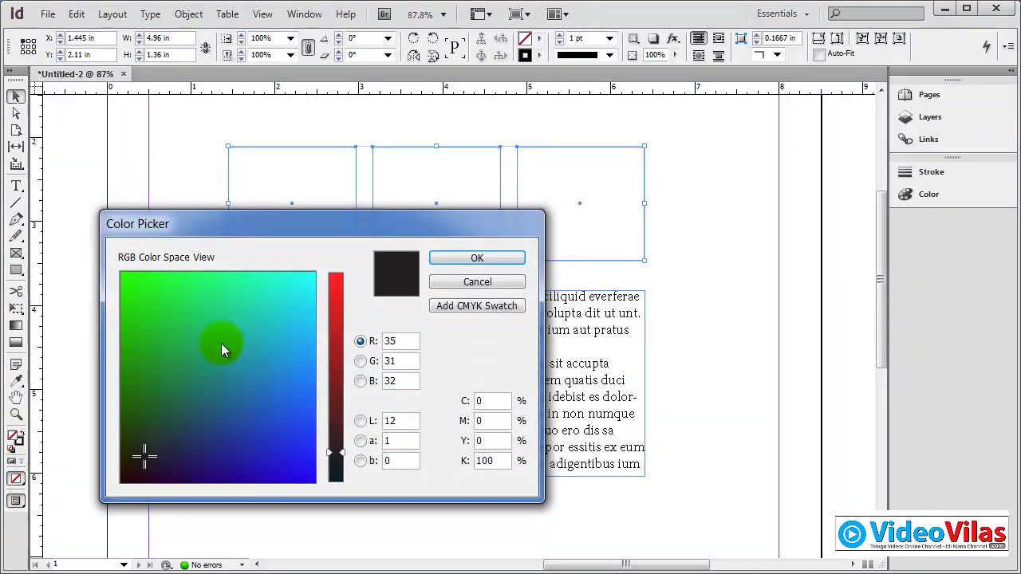
left_click(257, 296)
left_click(456, 264)
left_click(585, 368)
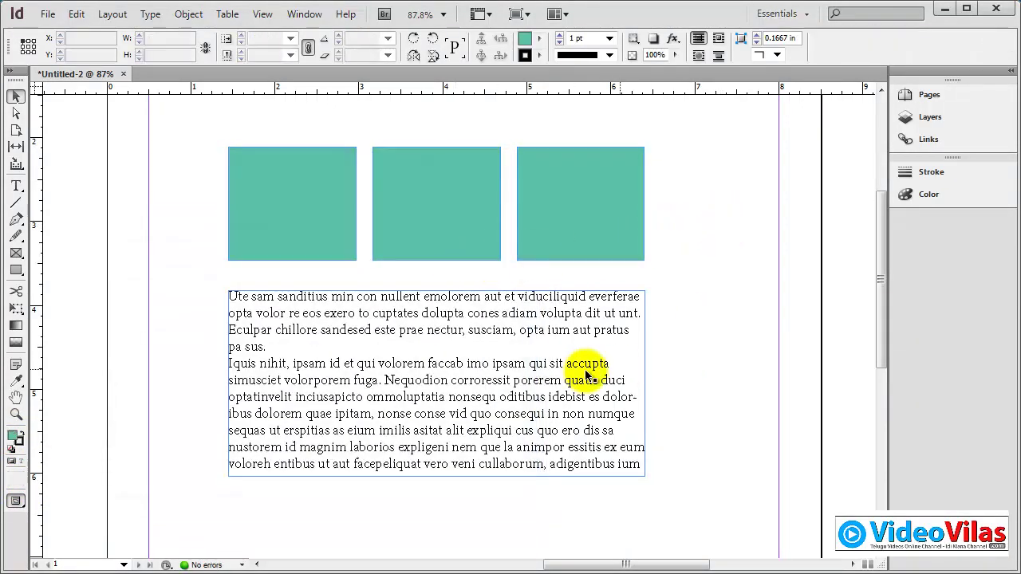
Step: Fill the background of the placeholder text frame with a very light blue
left_click(309, 396)
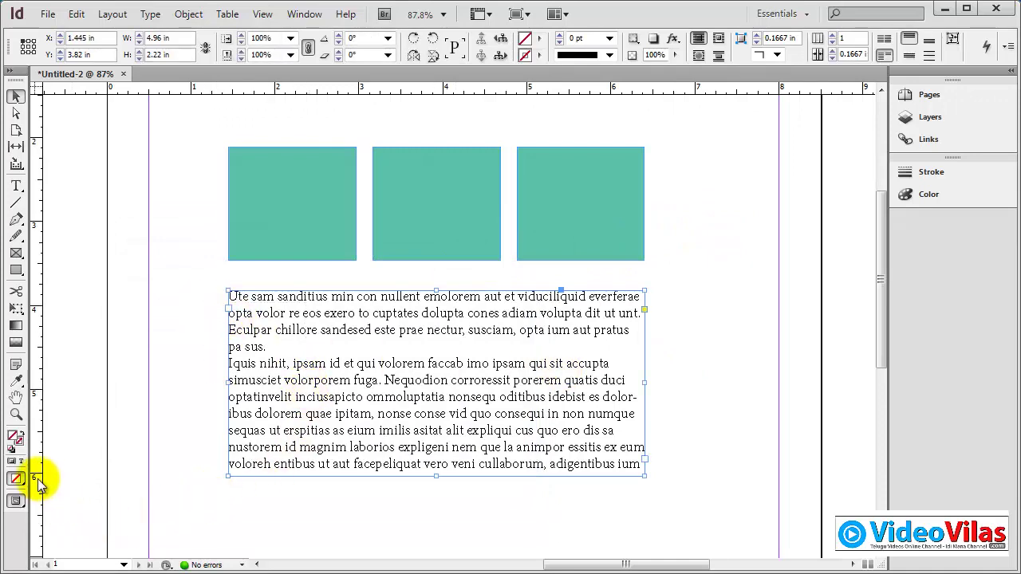
double_click(13, 437)
left_click_drag(195, 347, 319, 269)
left_click_drag(335, 372, 316, 272)
left_click(314, 278)
left_click(470, 258)
left_click(694, 274)
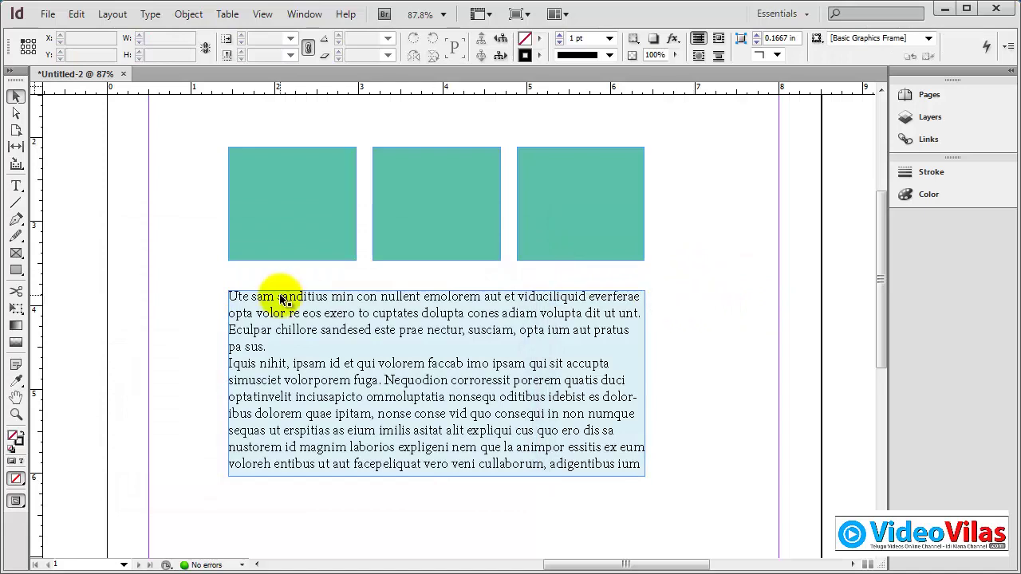
left_click(191, 14)
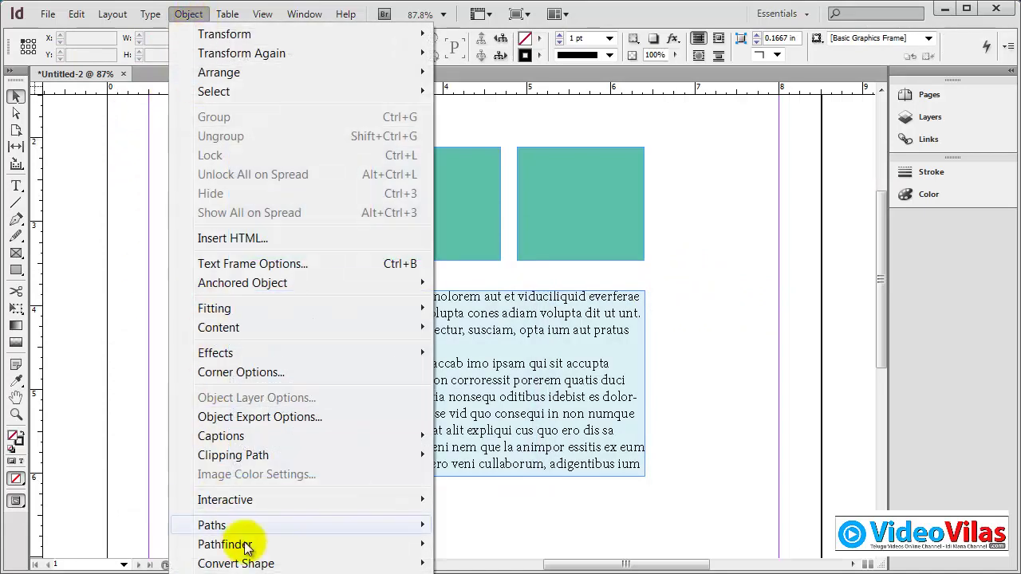
mouse_move(262, 564)
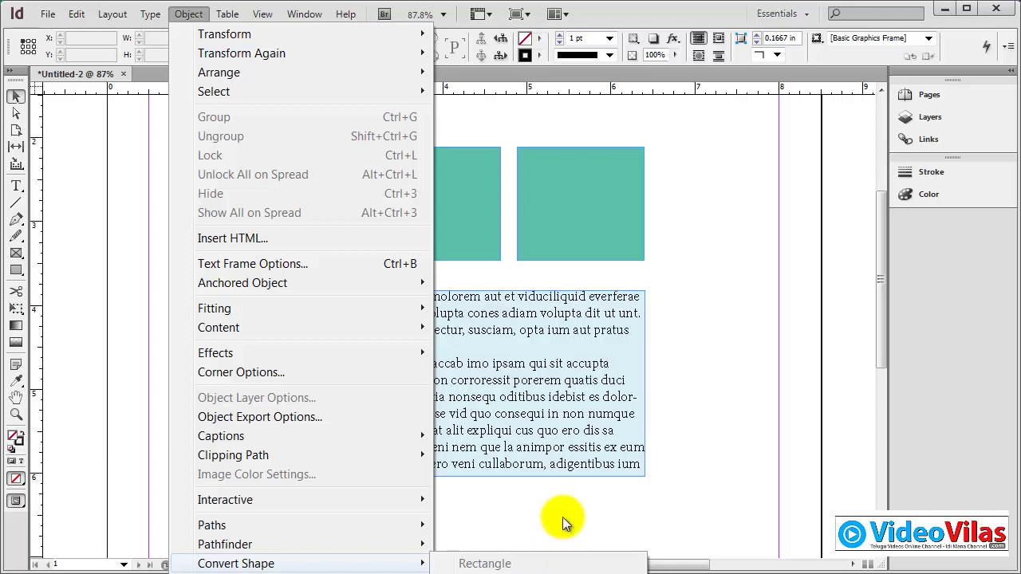
left_click(734, 294)
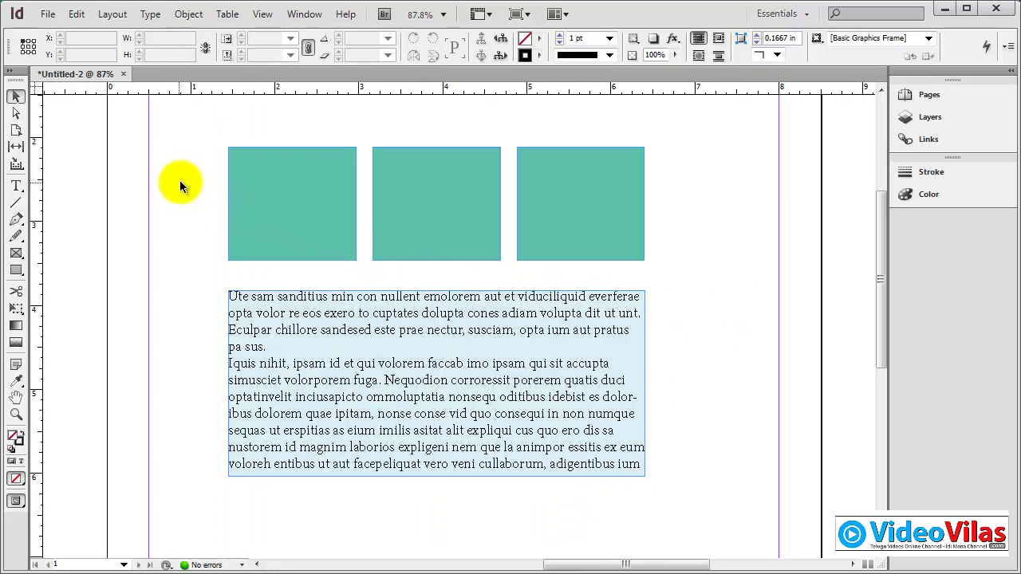
Step: Delete all objects on the page
key("ctrl+a")
key("Delete")
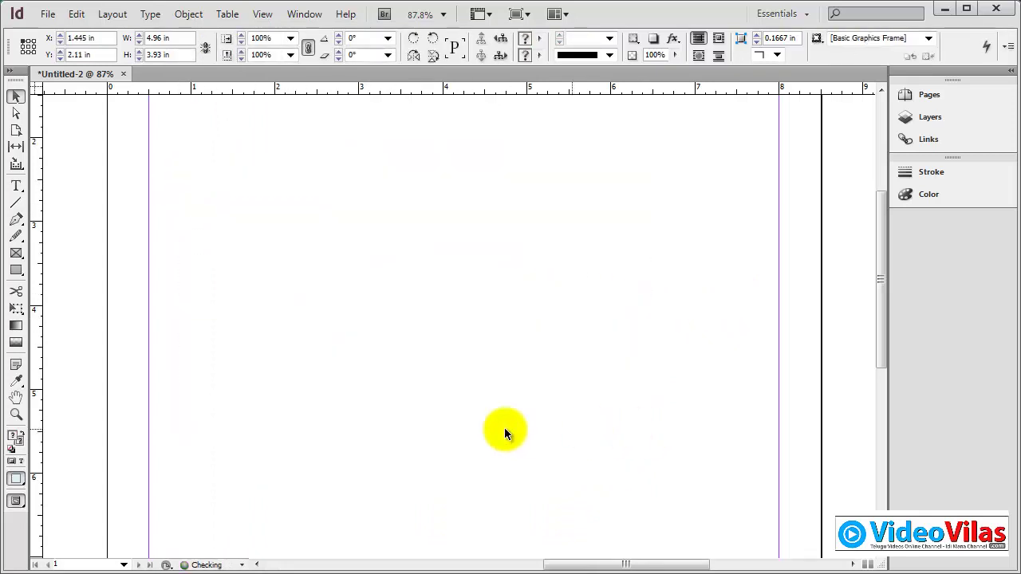
Step: Draw a horizontal line about 5.13 in long across the page and set its stroke weight to 2 pt
left_click(16, 203)
left_click_drag(218, 239, 649, 239)
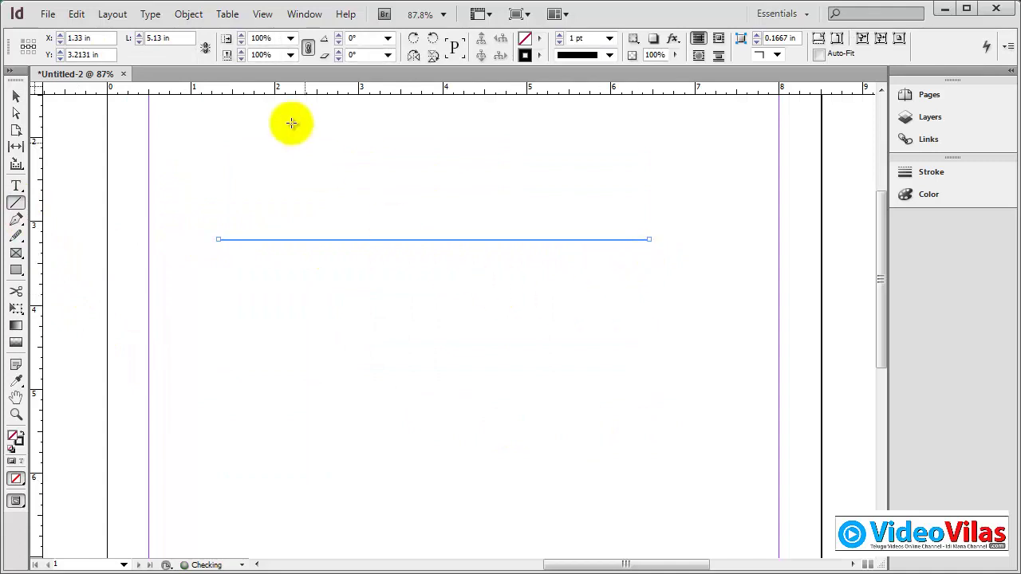
left_click(609, 39)
left_click(600, 90)
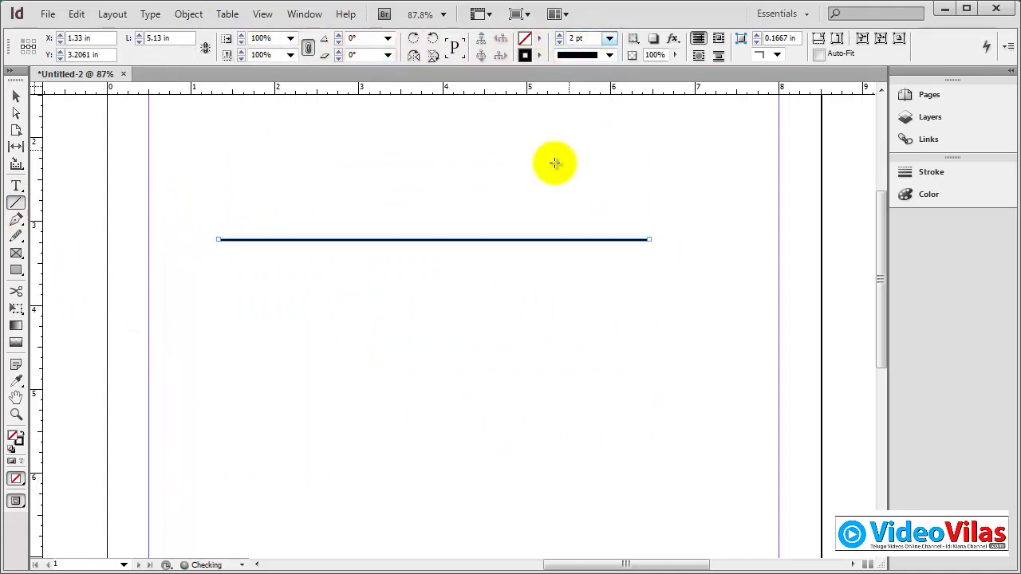
Step: Try to convert the horizontal line to a rectangle and dismiss the resulting message
left_click(188, 14)
mouse_move(365, 561)
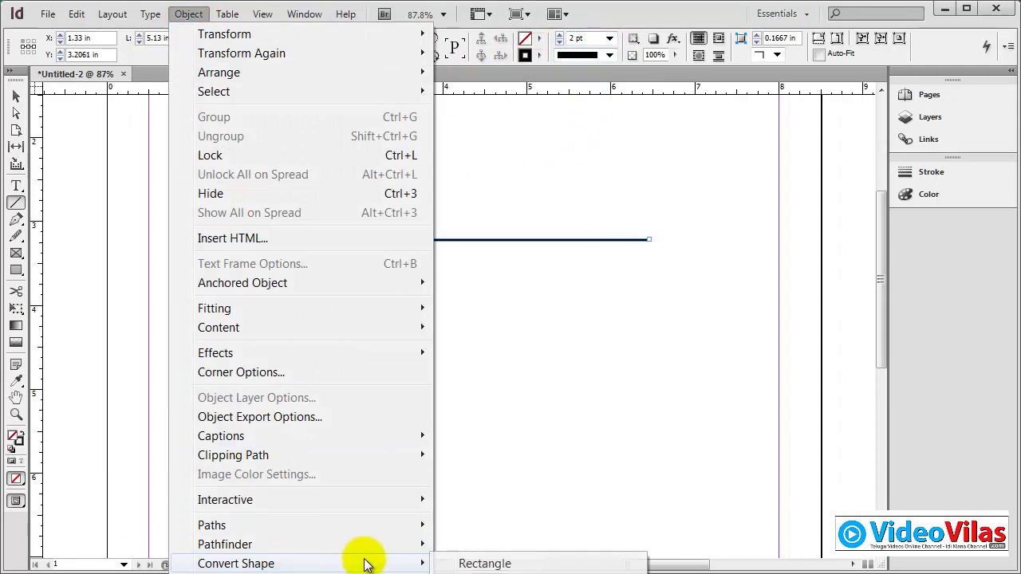
left_click(449, 564)
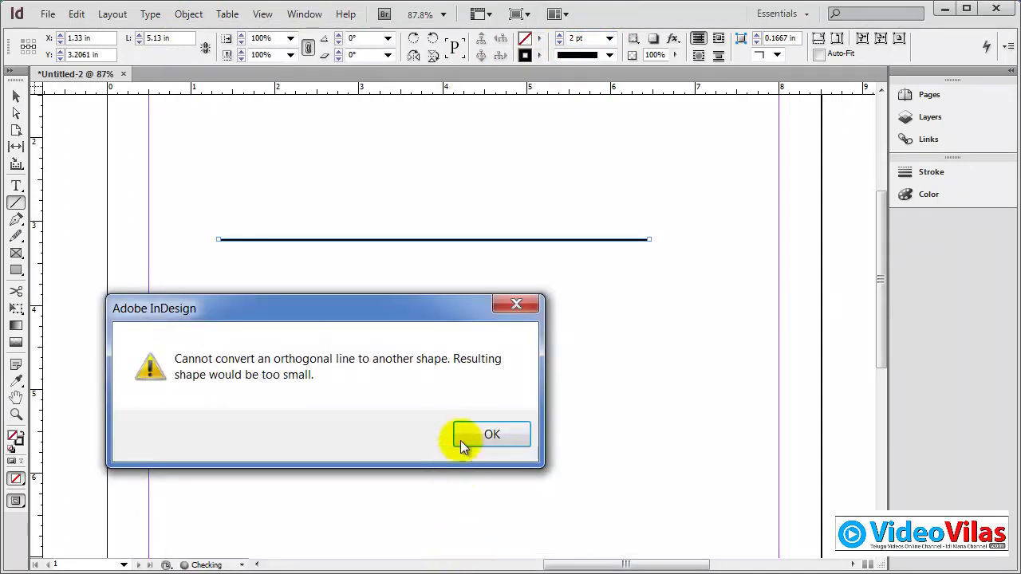
left_click_drag(447, 313, 554, 292)
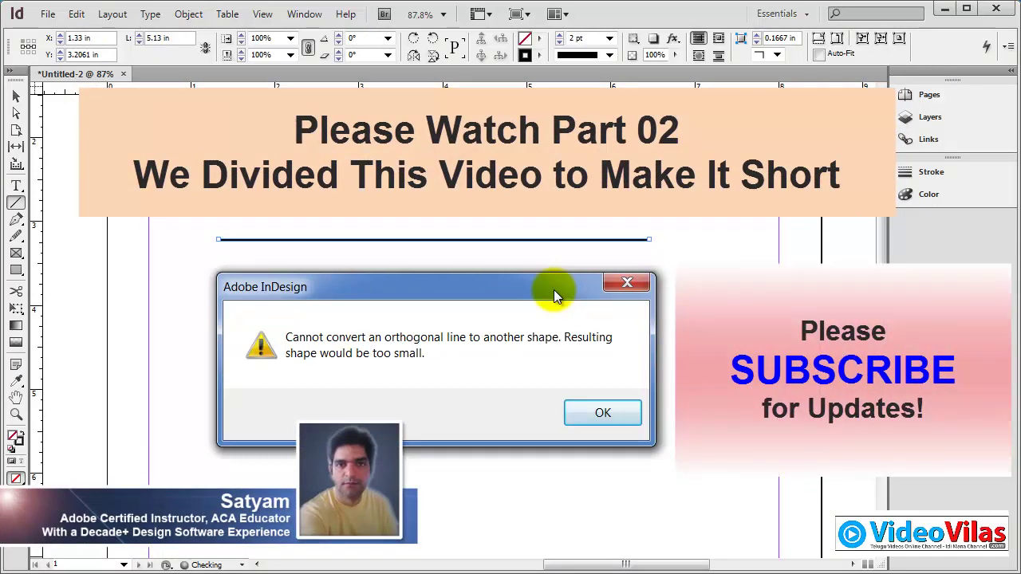
left_click(600, 413)
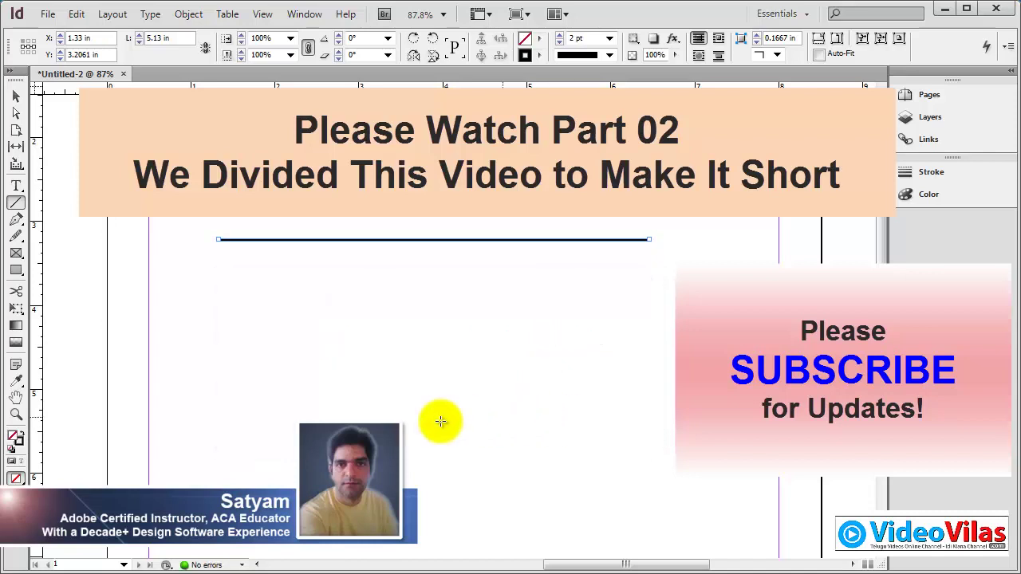
Step: Delete the horizontal line from the page
left_click(16, 99)
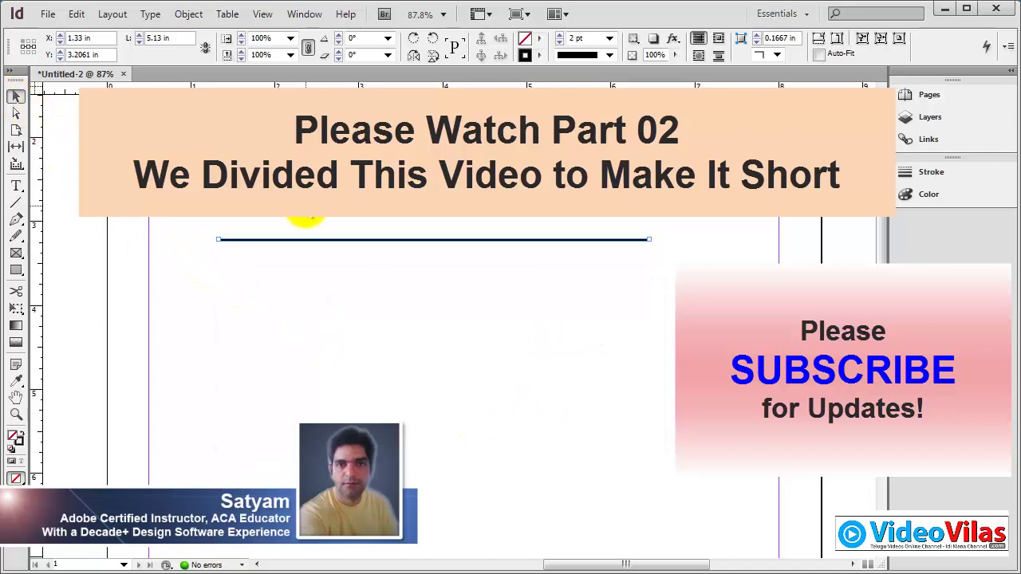
left_click(407, 324)
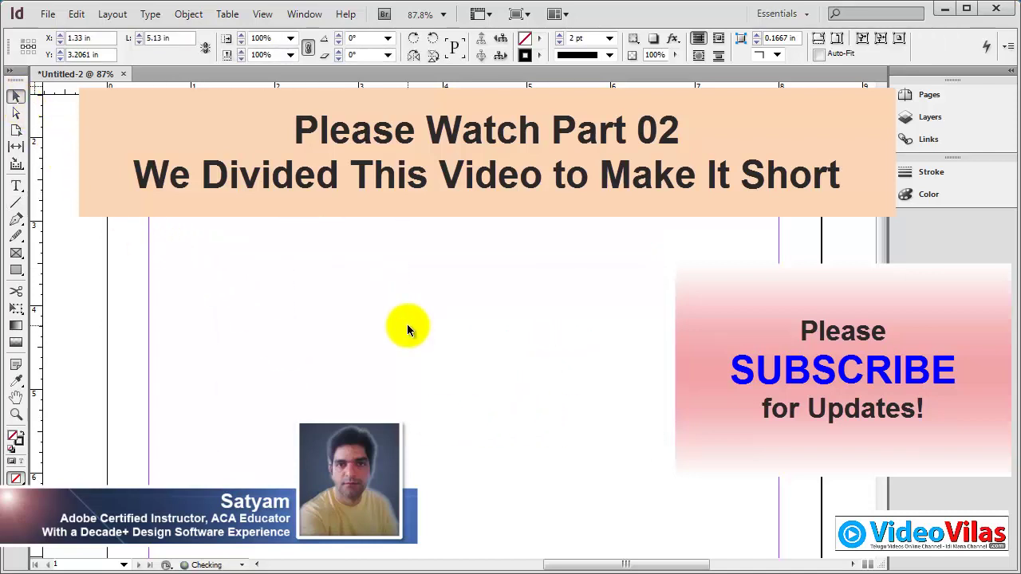
left_click(190, 15)
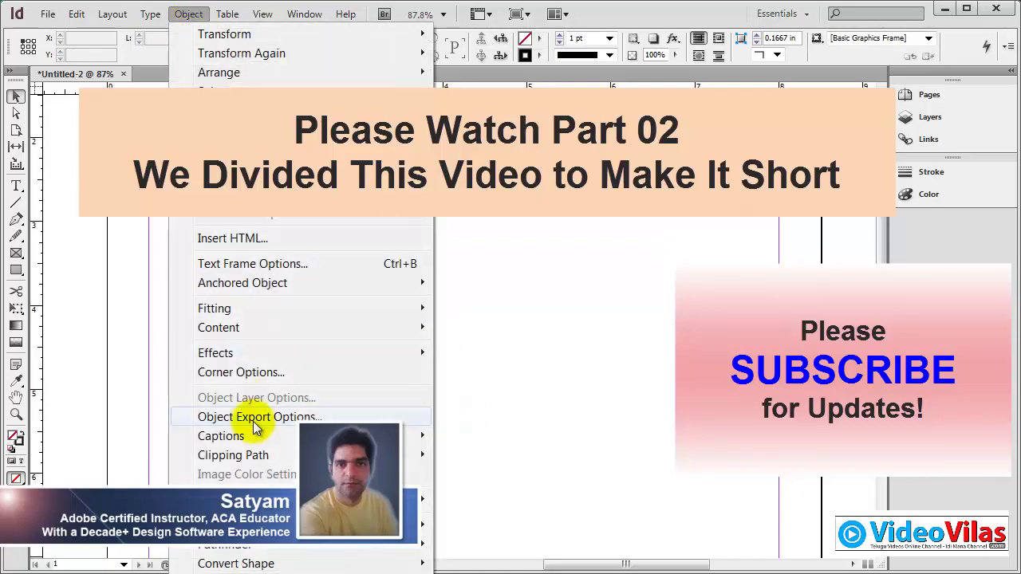